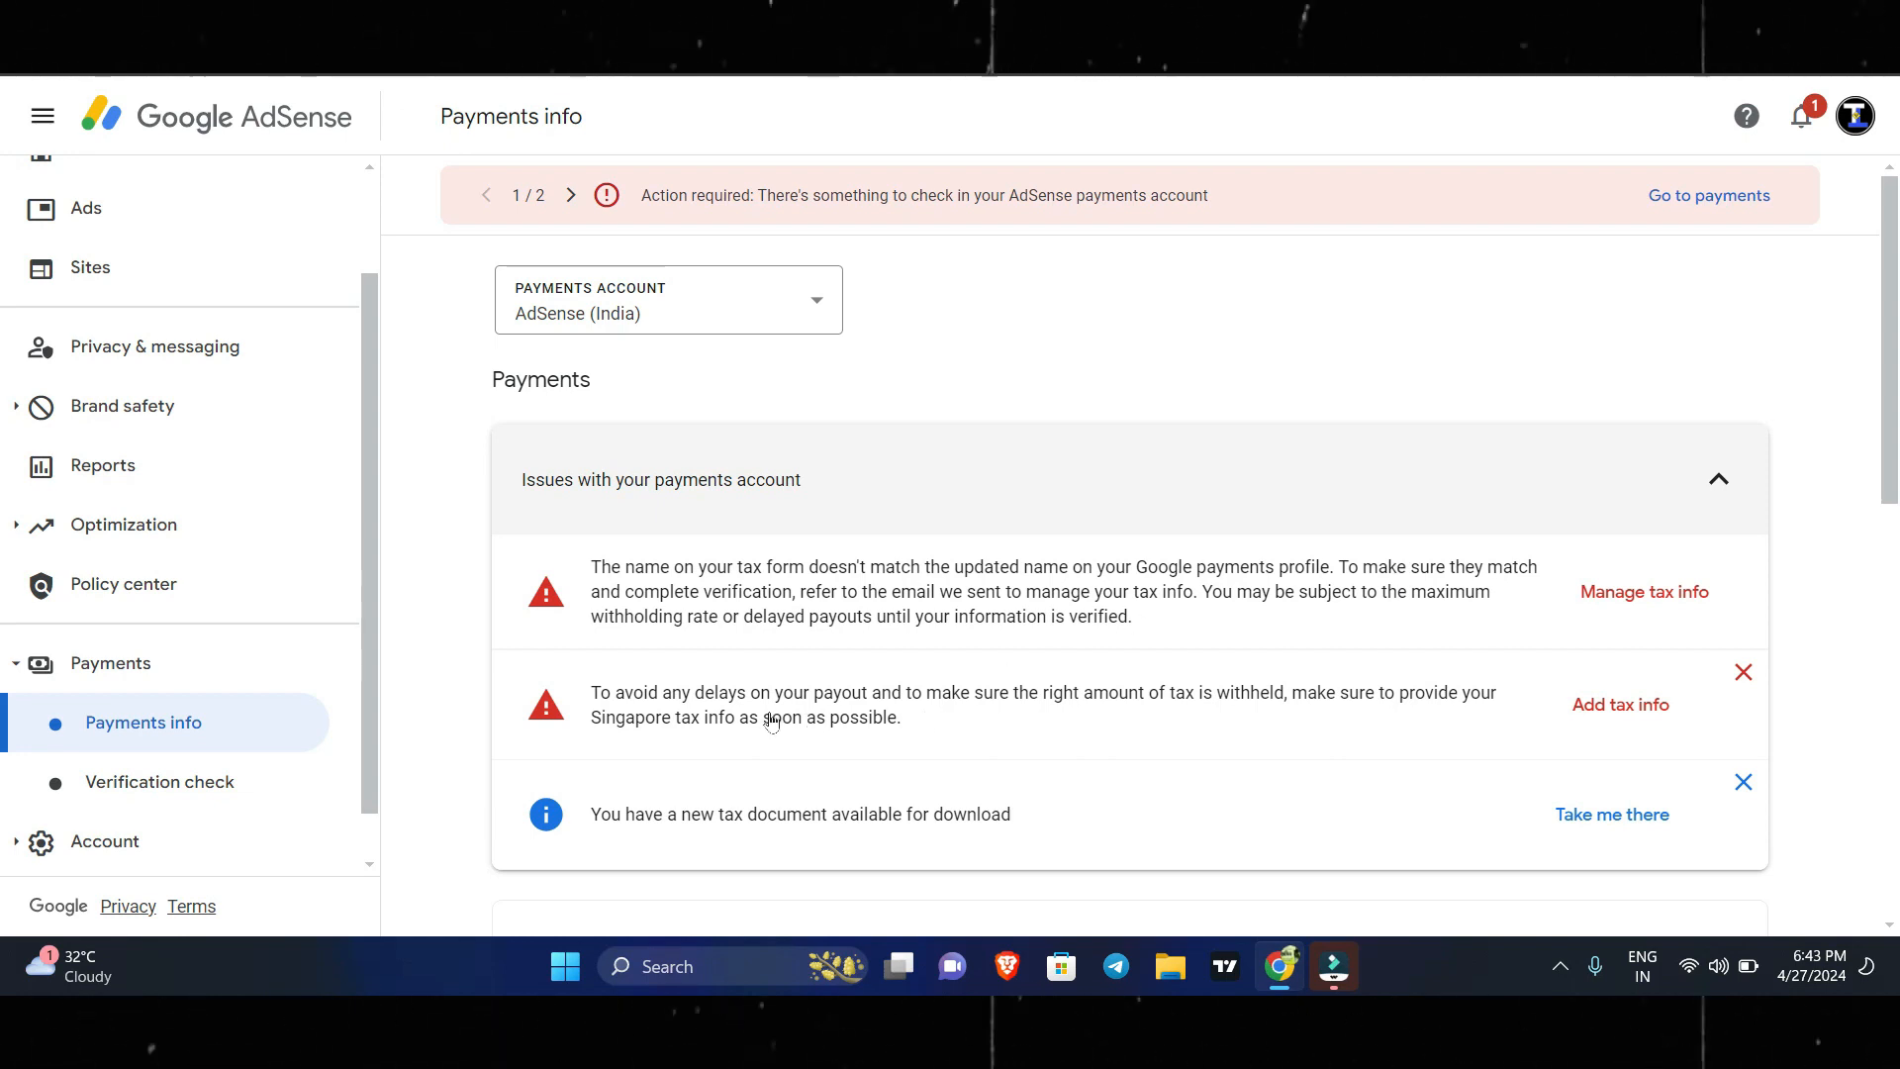
Open the tax info management from the tax form name mismatch issue and enter the account password to verify identity.
left_click(1642, 594)
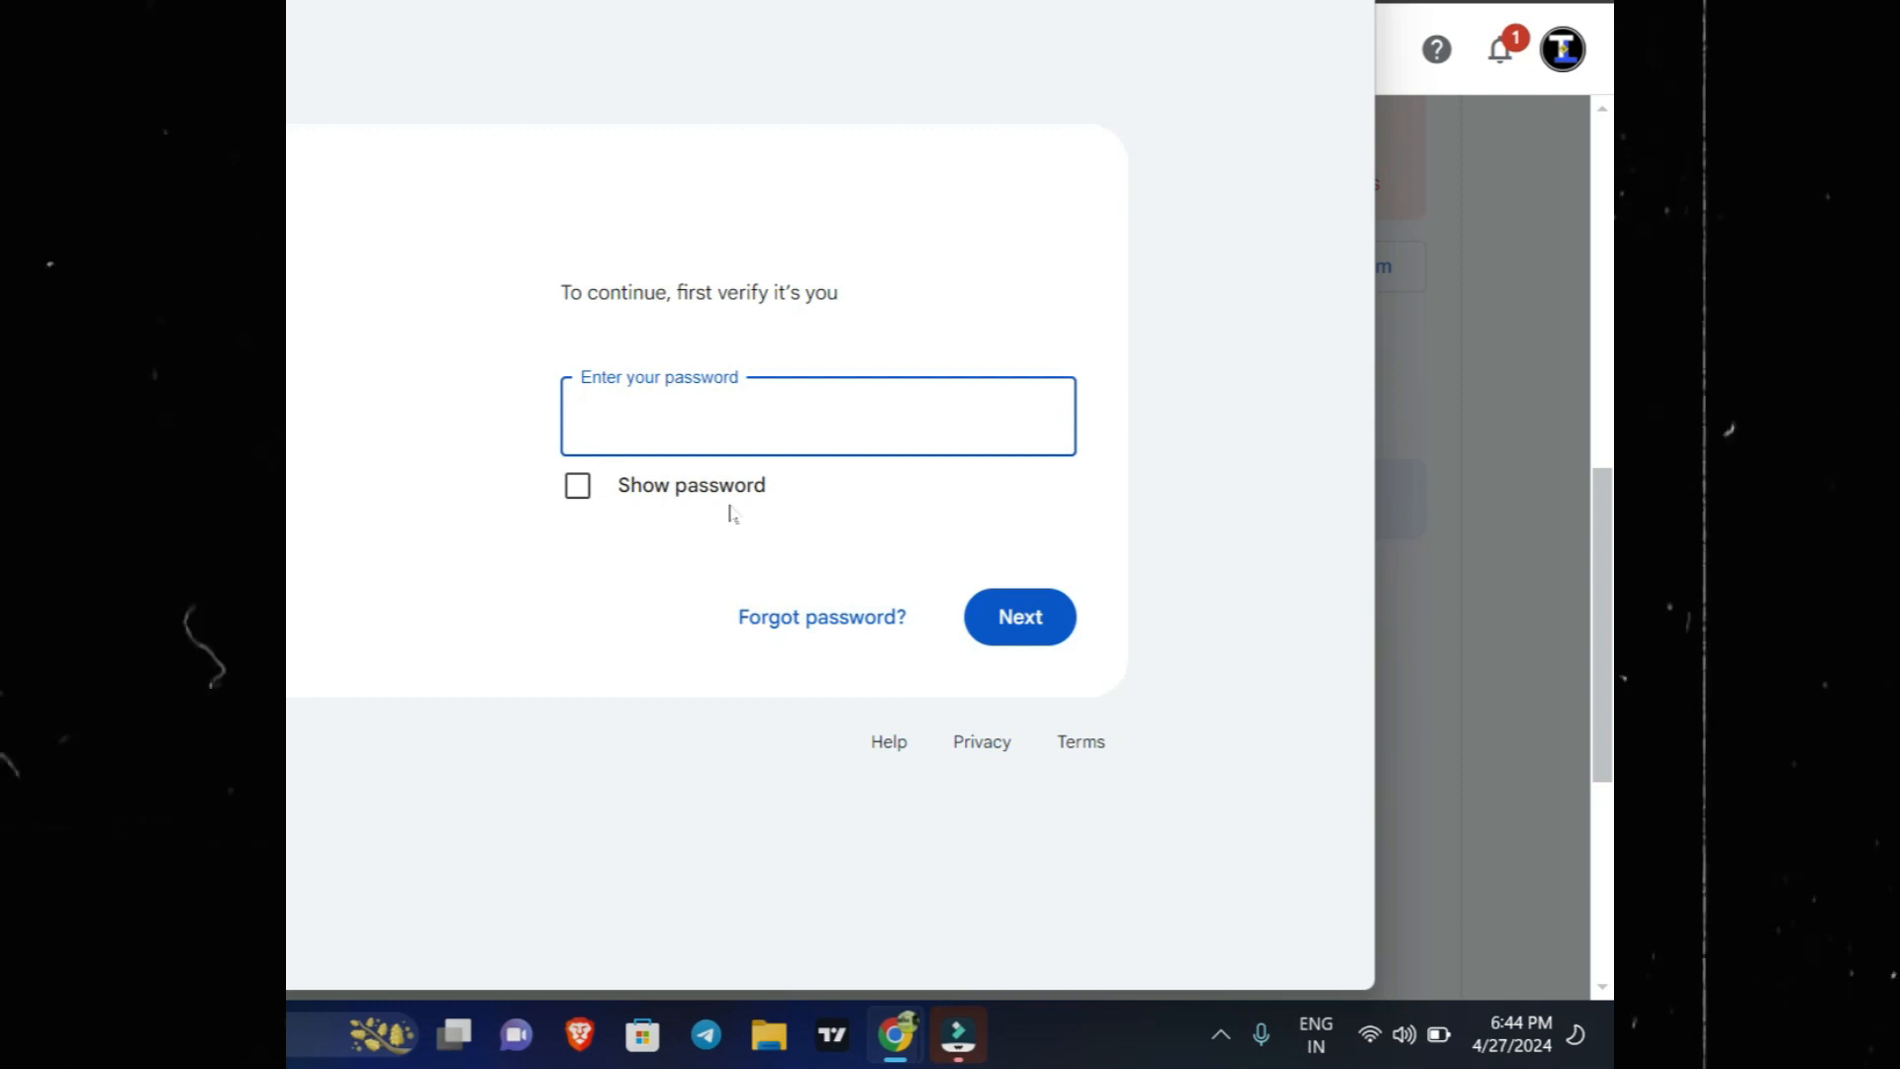
type("****")
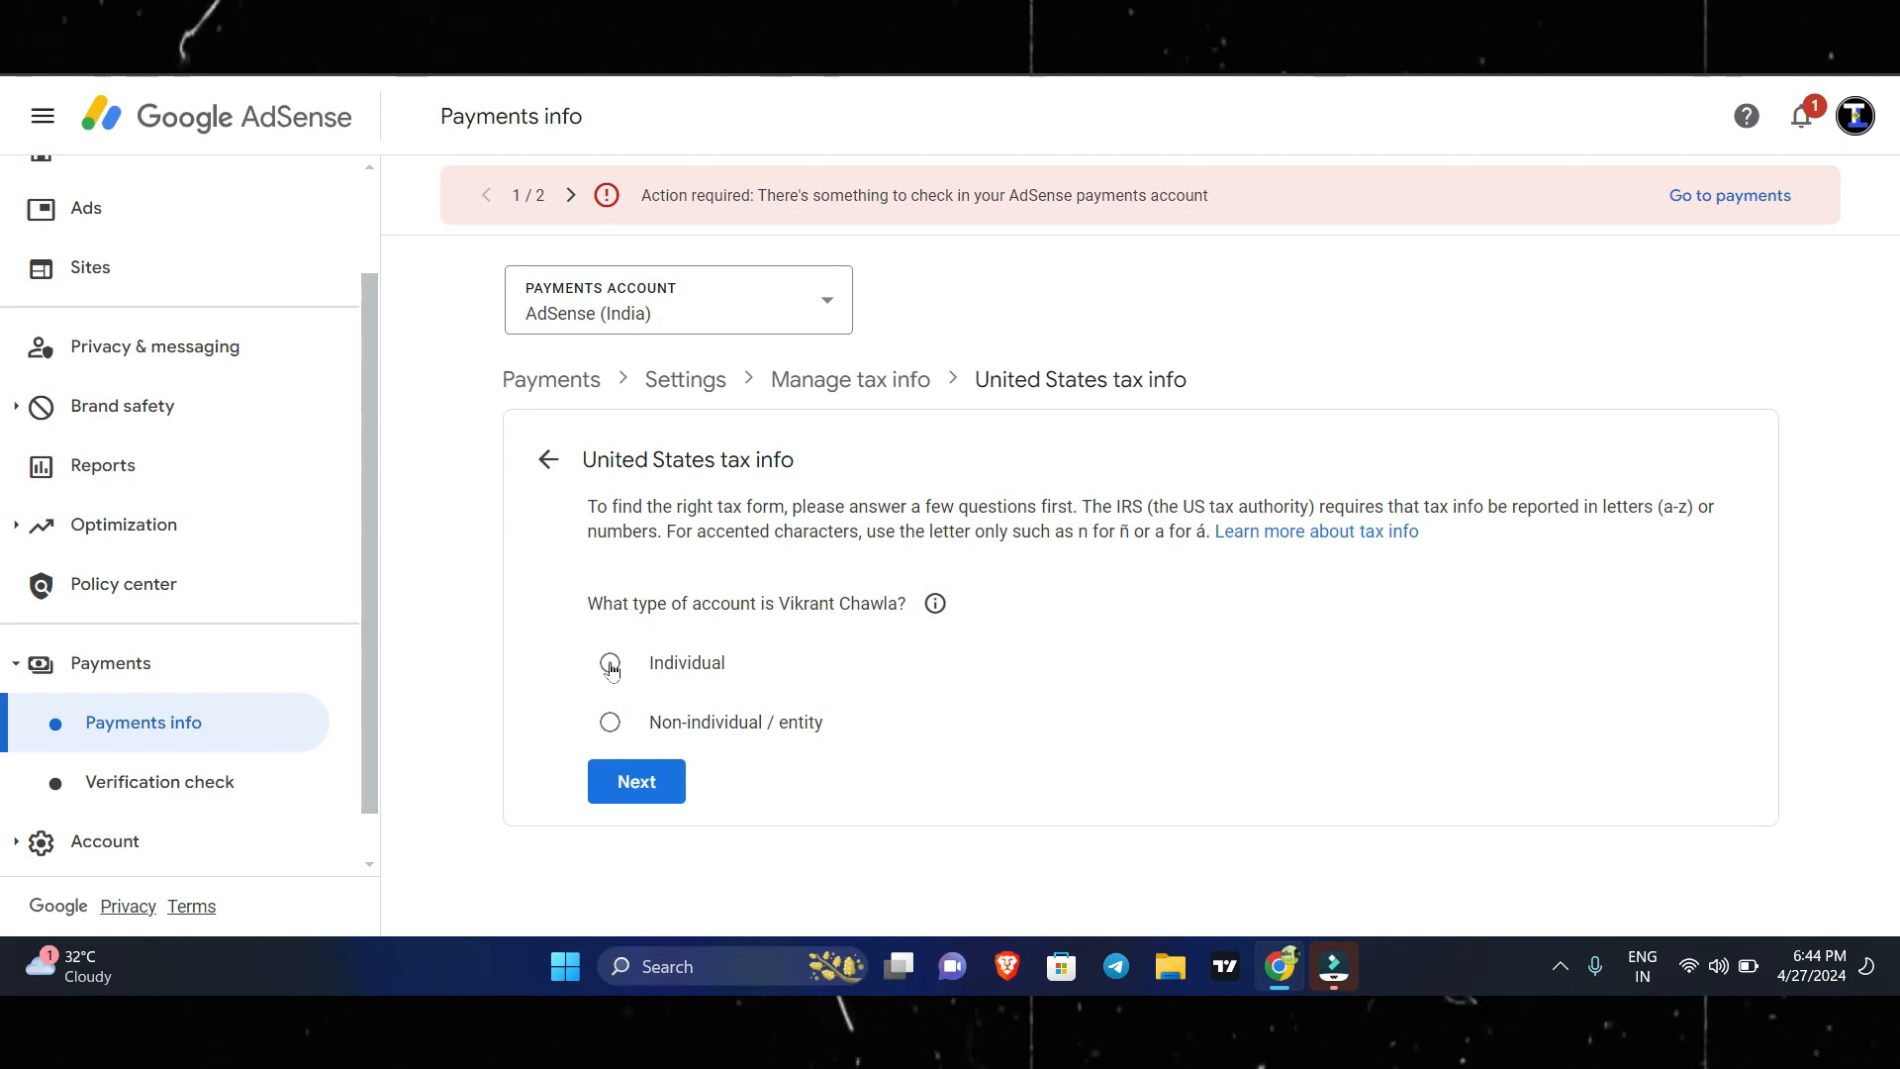
Answer the United States tax questions as an Individual who is not a US citizen or resident, and start the W-8BEN form.
left_click(642, 787)
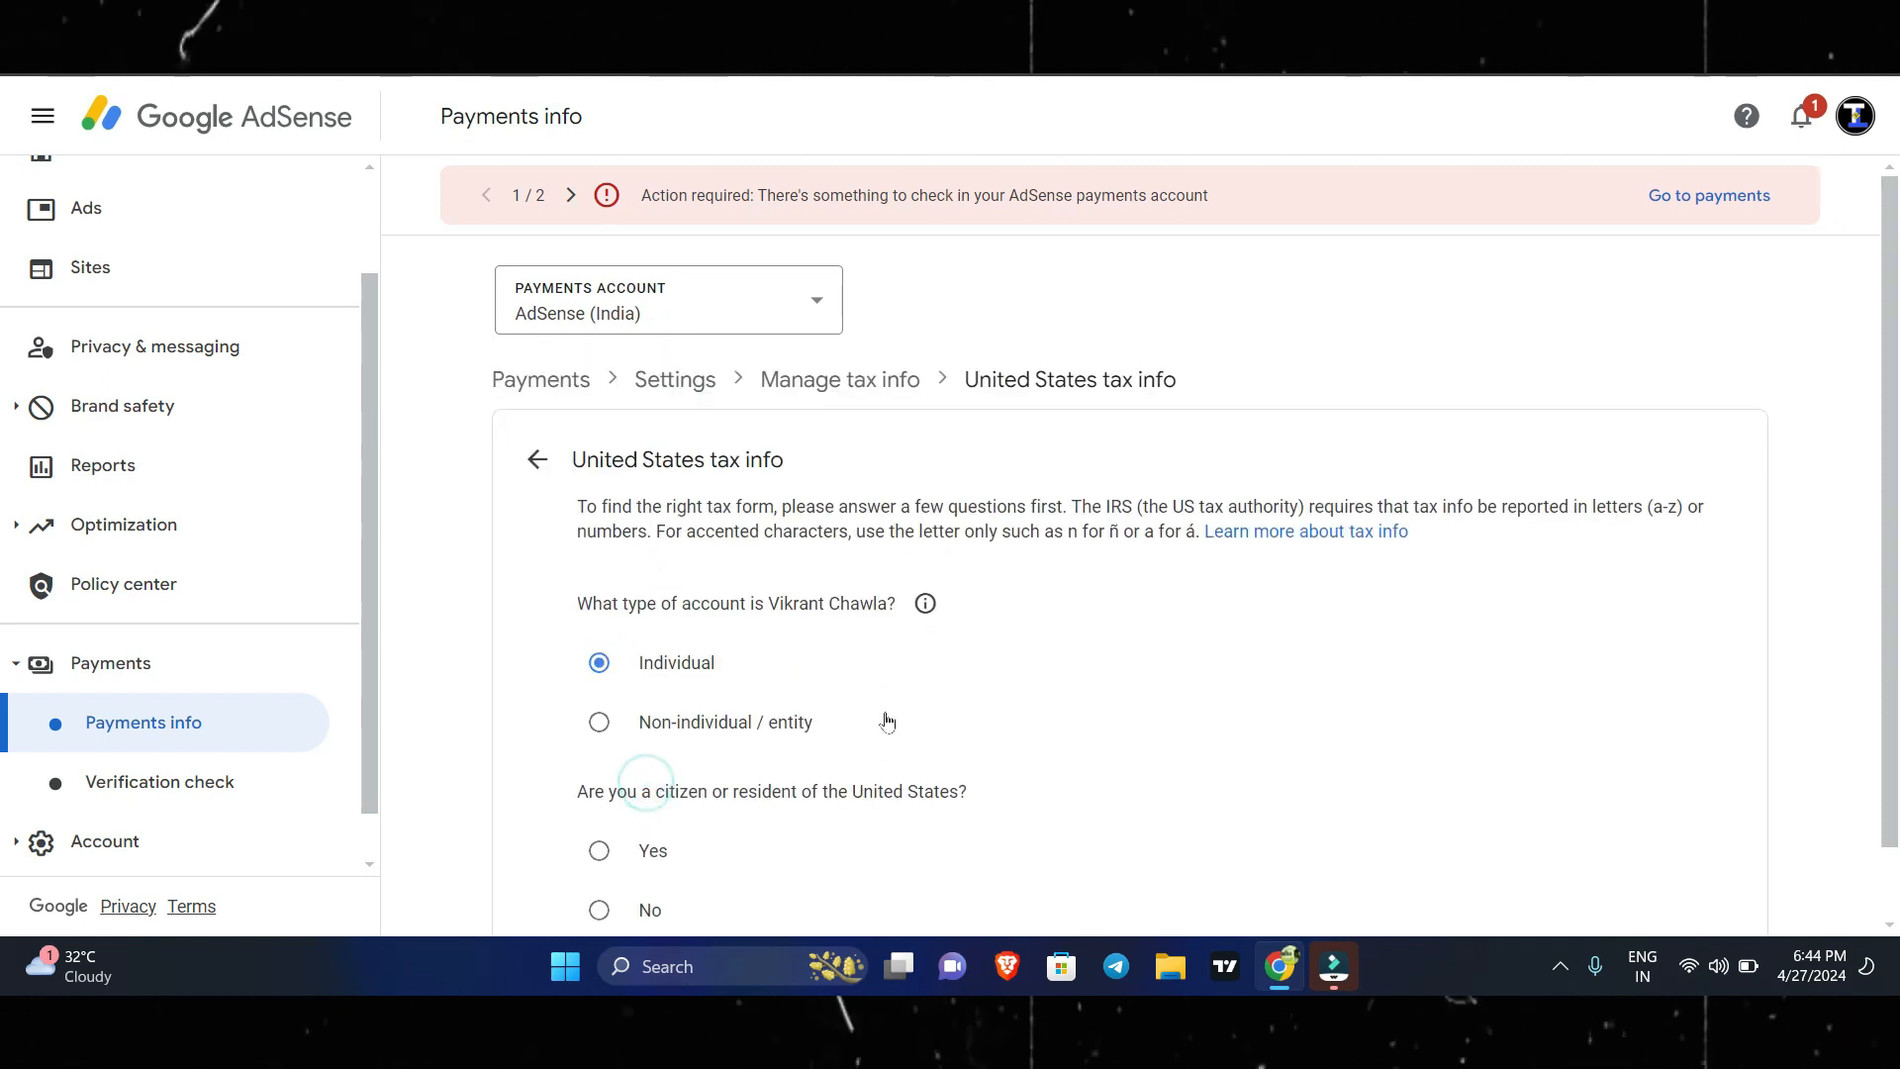
scroll(620, 758, "down", 1)
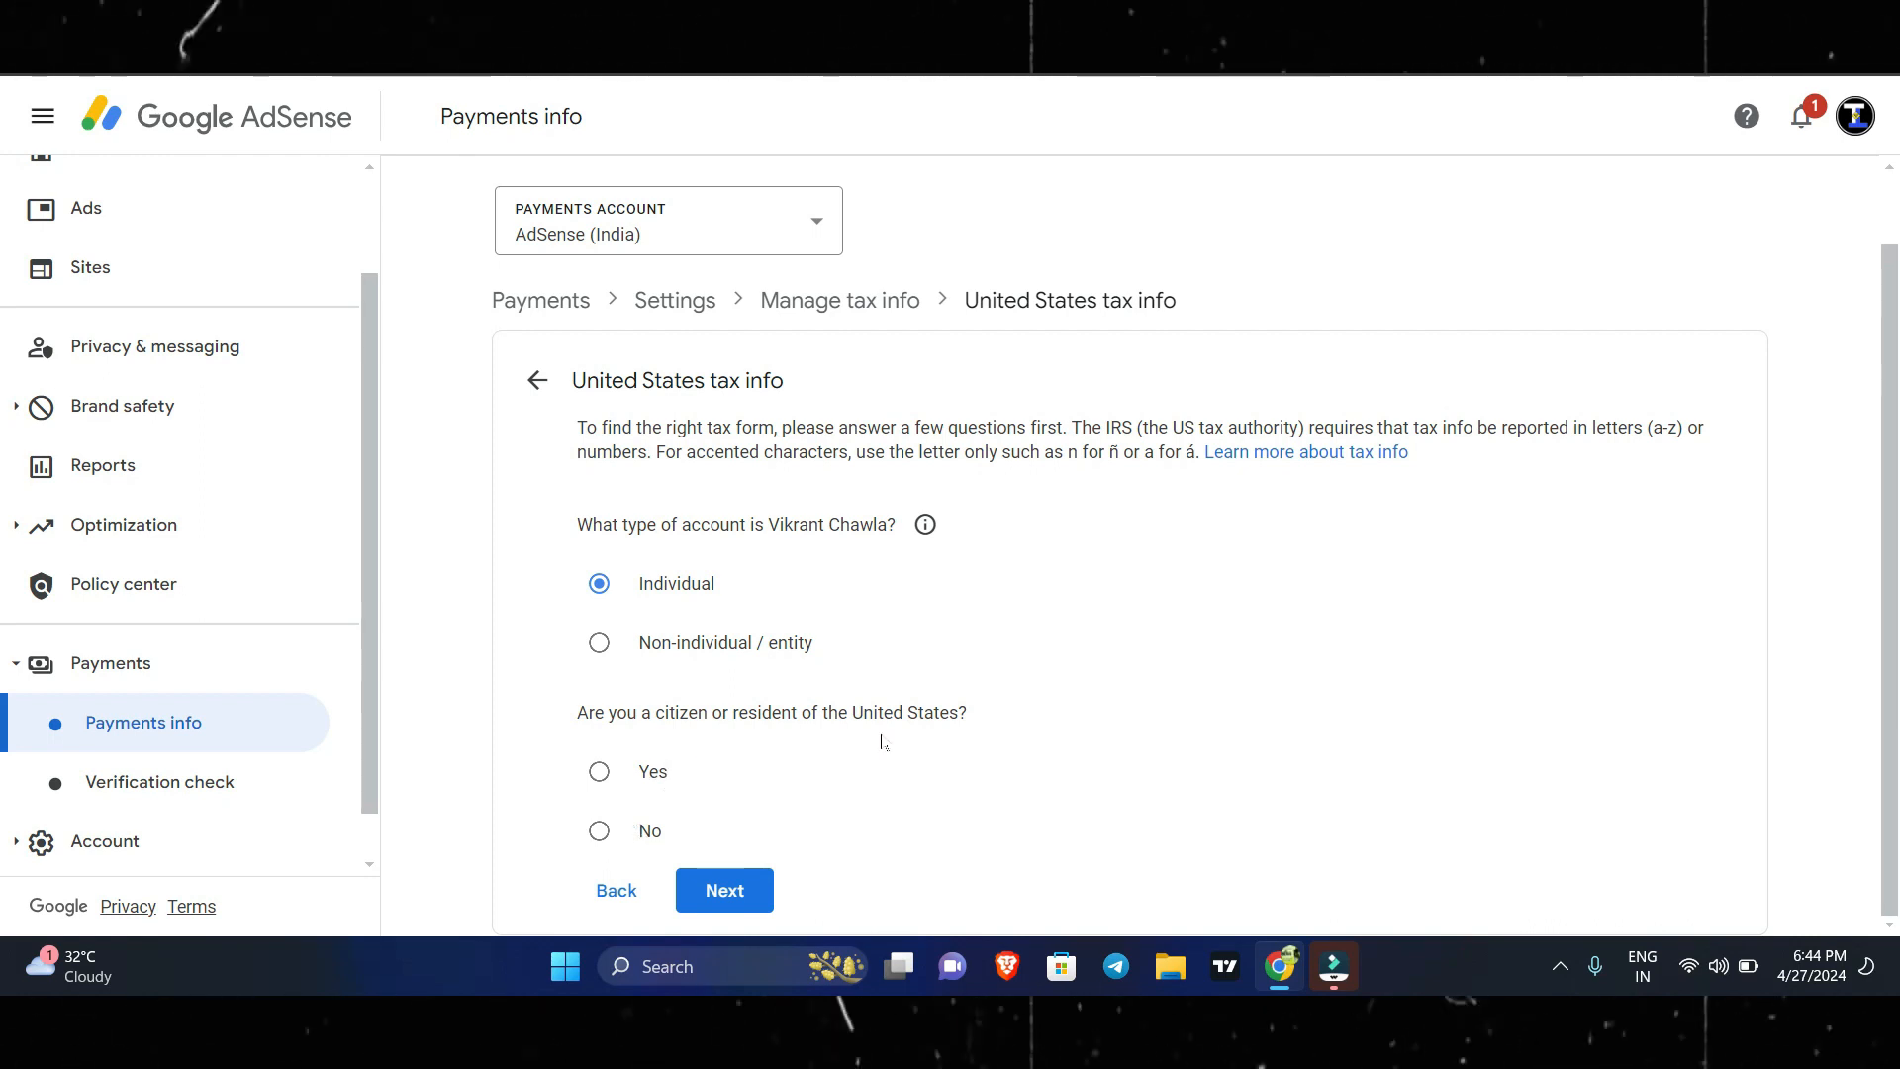
left_click(722, 889)
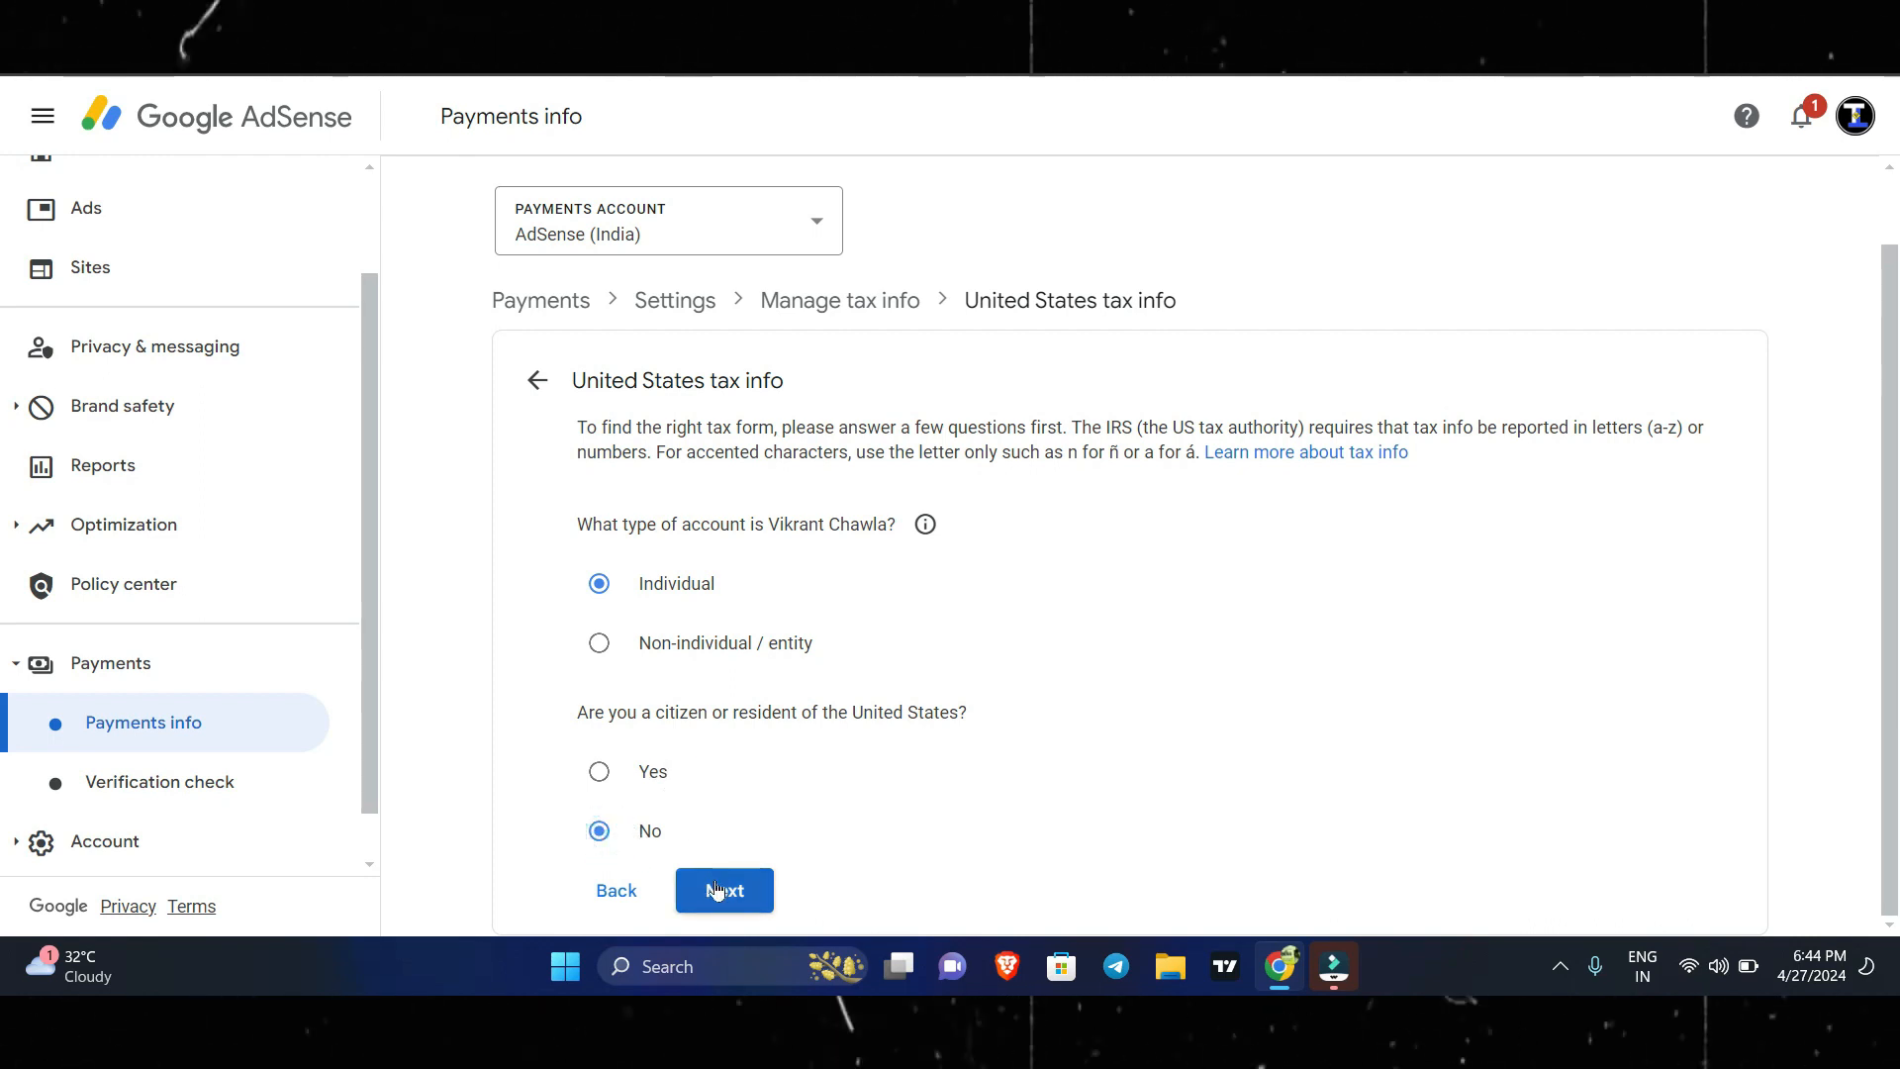
scroll(870, 673, "down", 2)
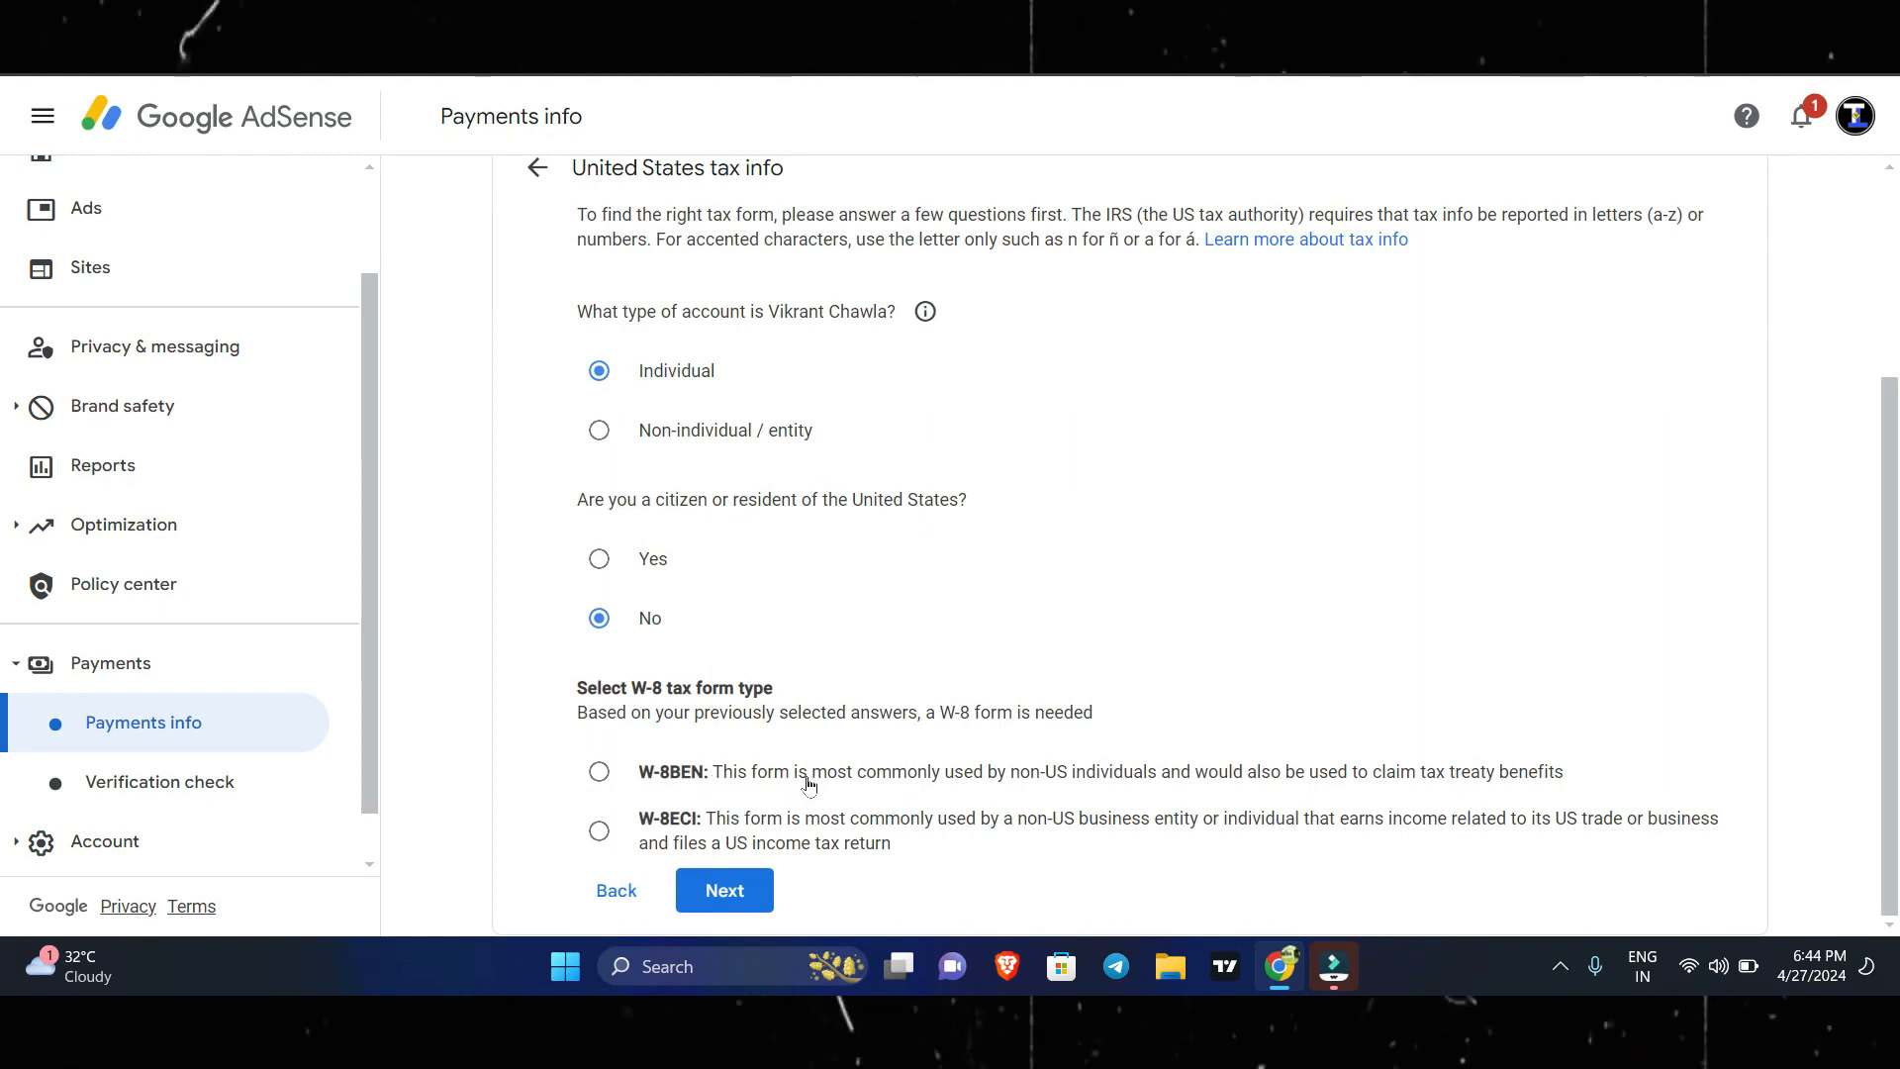
left_click(601, 774)
left_click(779, 887)
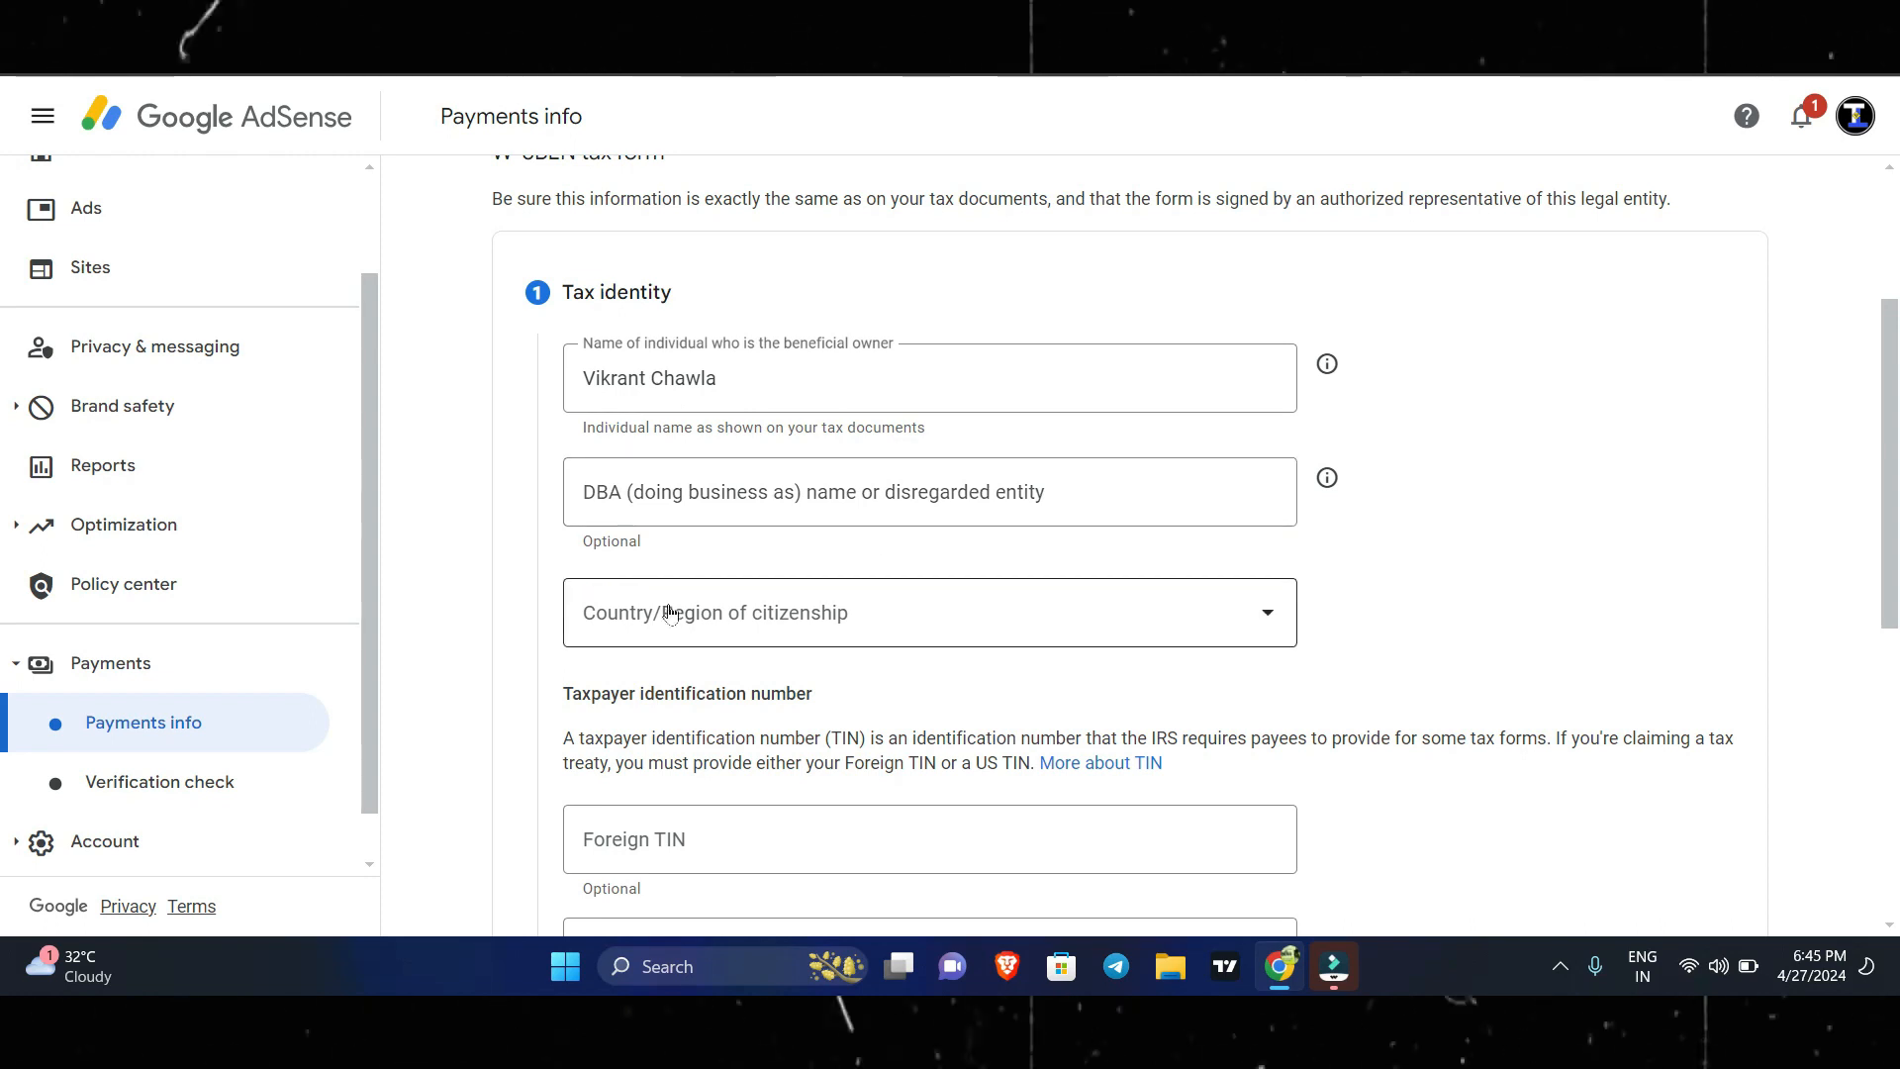
Set the country/region of citizenship to India in the Tax identity section.
left_click(672, 615)
scroll(738, 759, "down", 20)
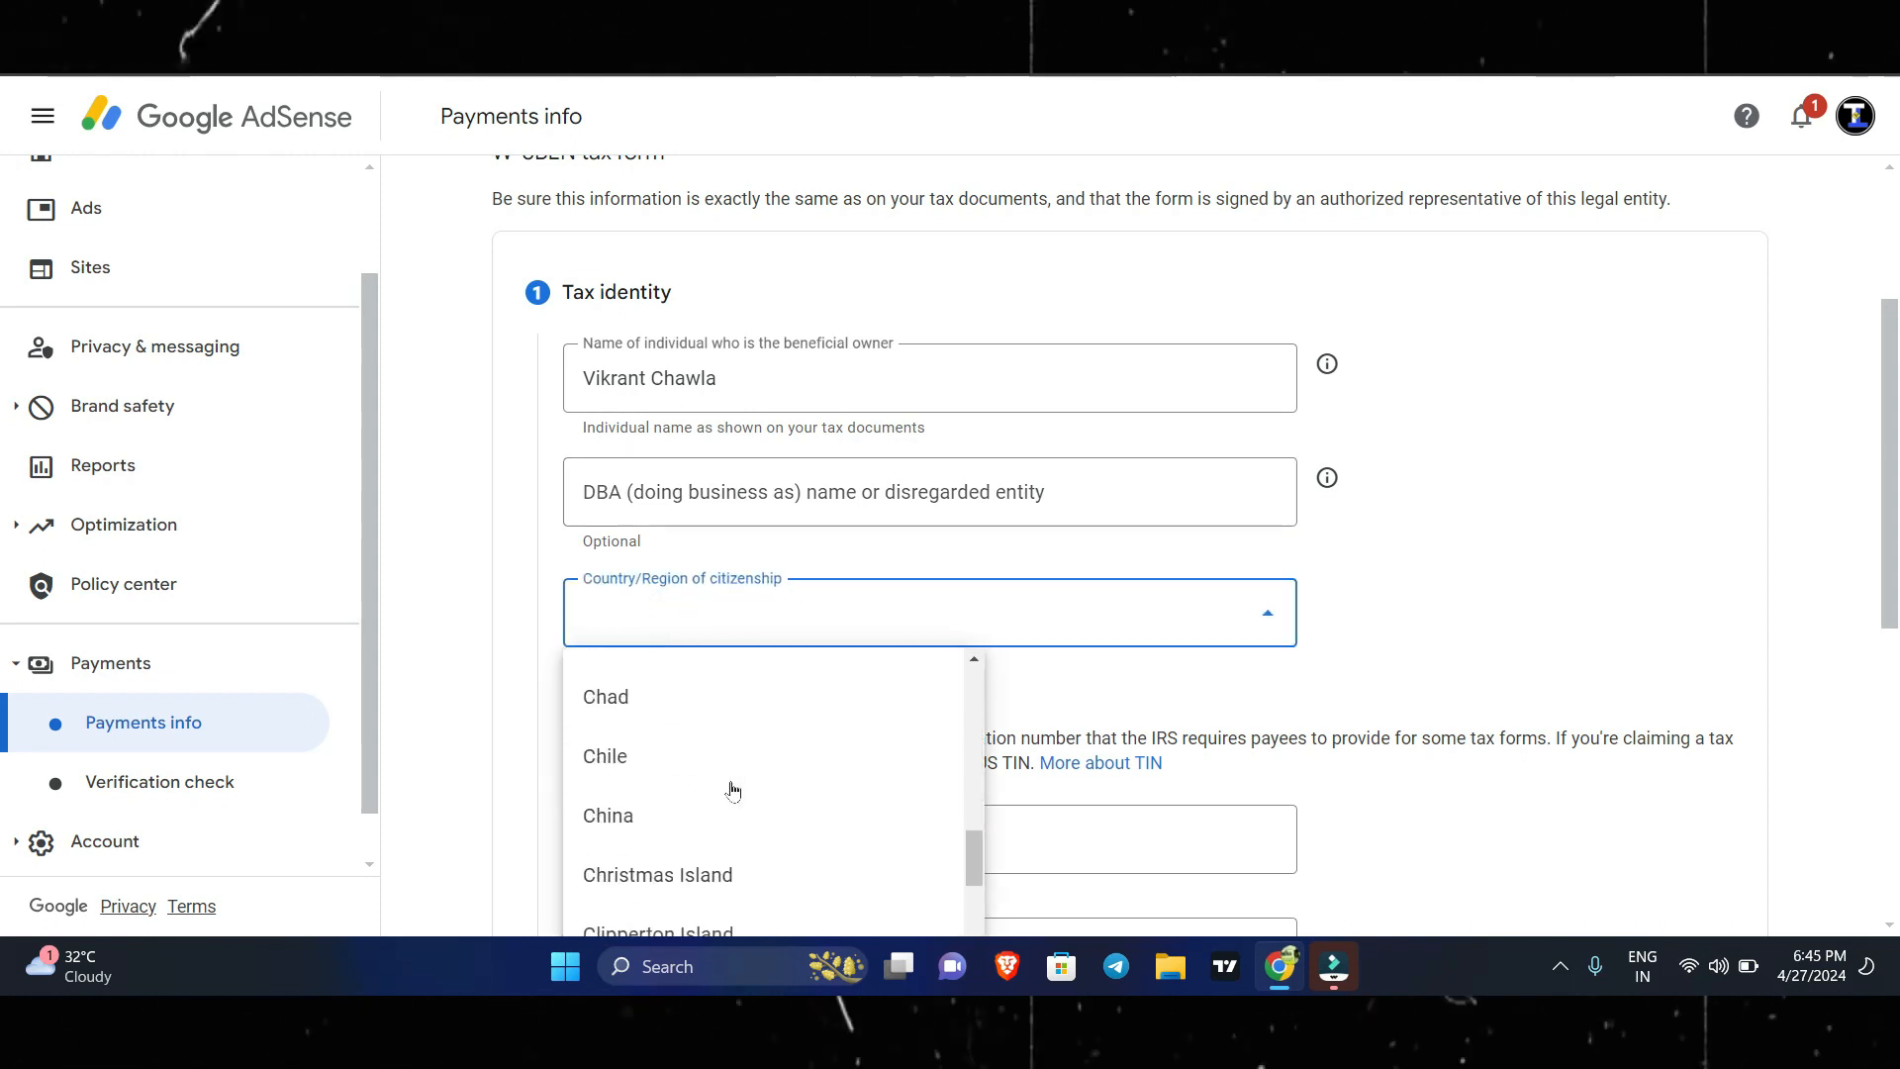
scroll(732, 792, "down", 10)
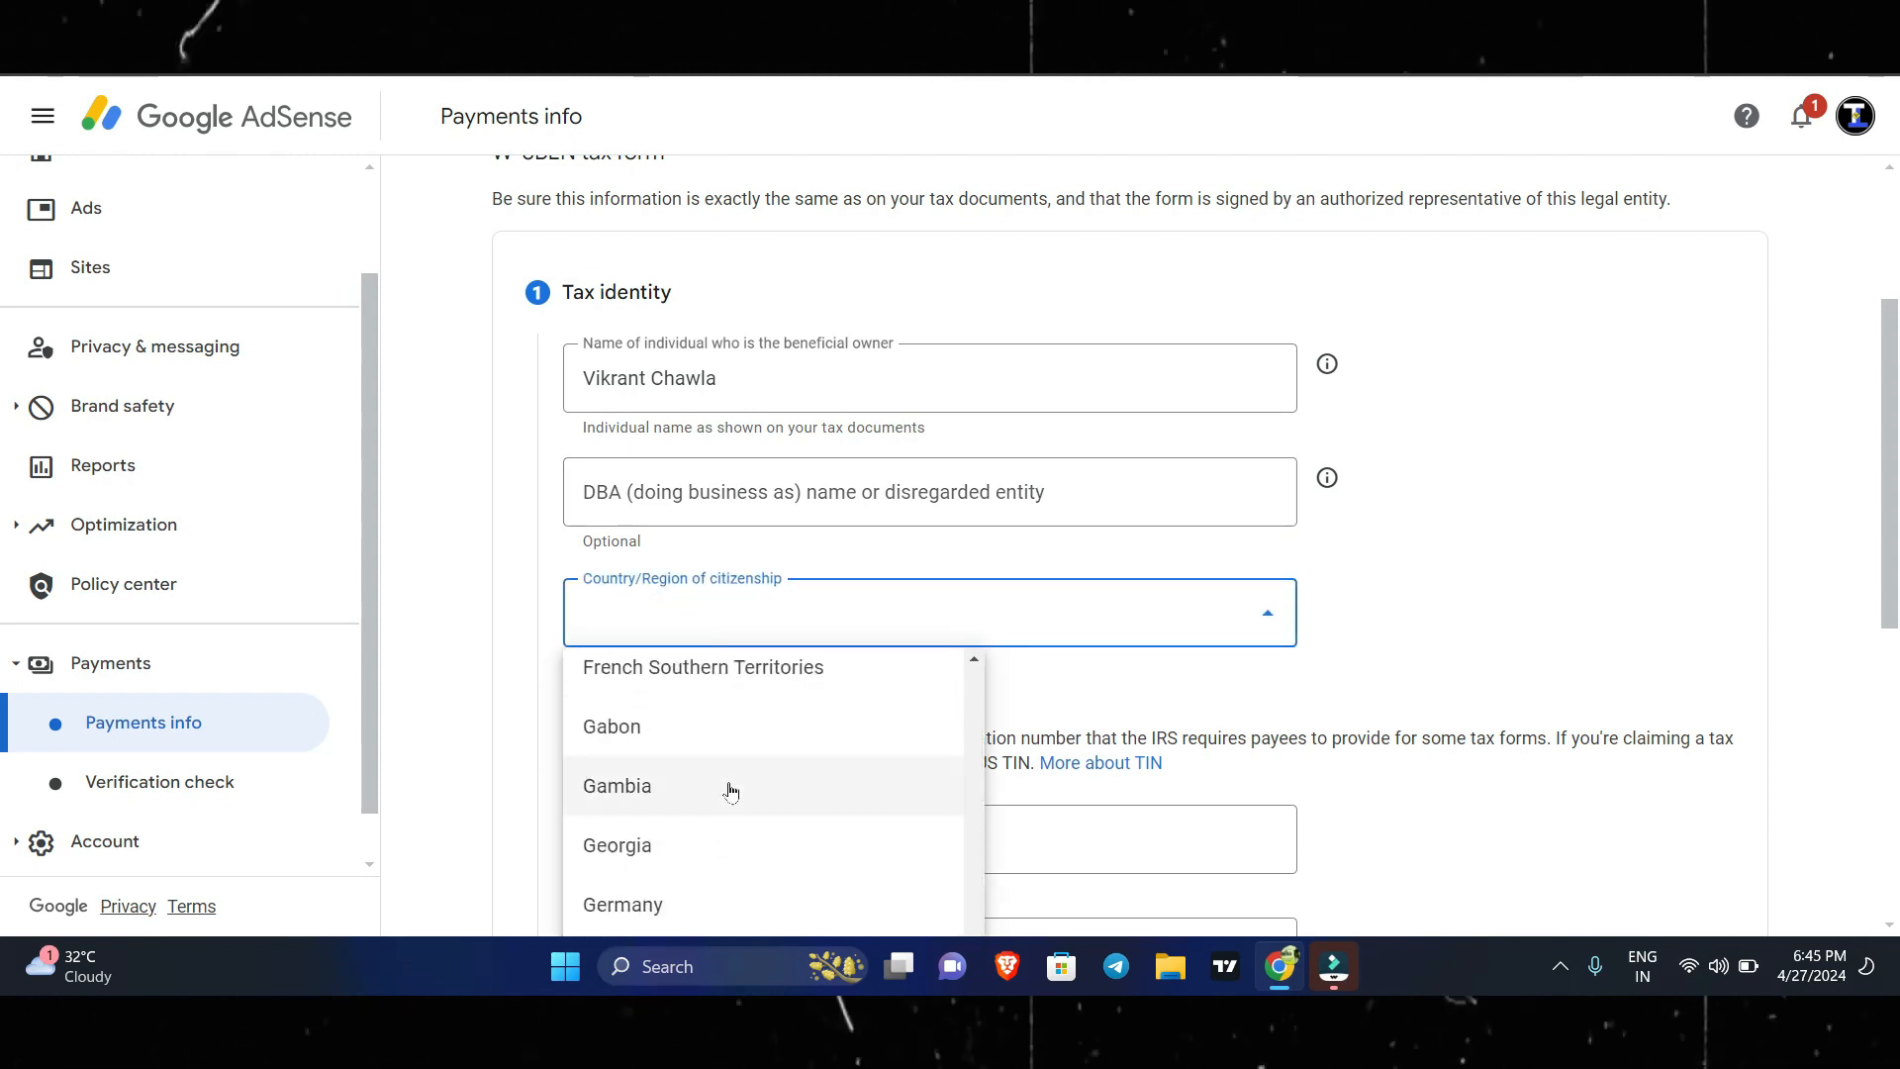
scroll(729, 788, "down", 8)
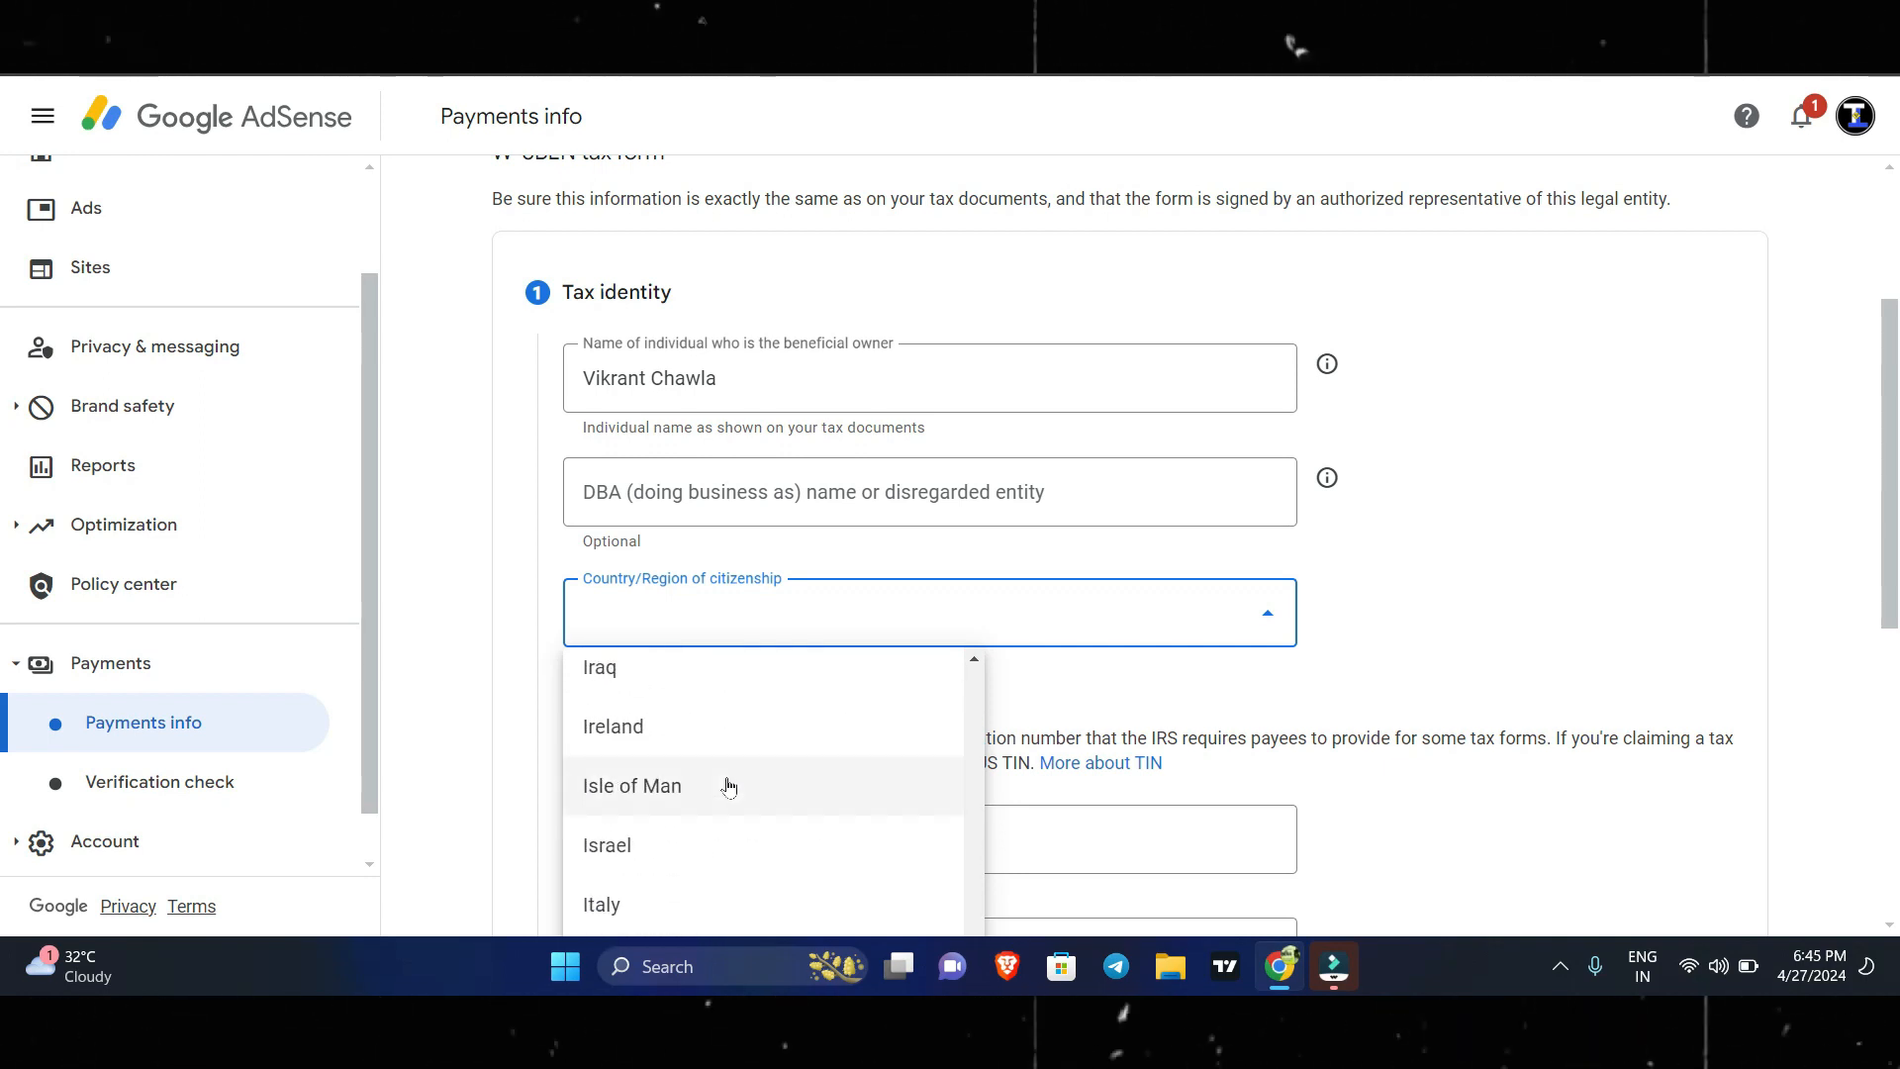
scroll(730, 785, "up", 2)
left_click(677, 673)
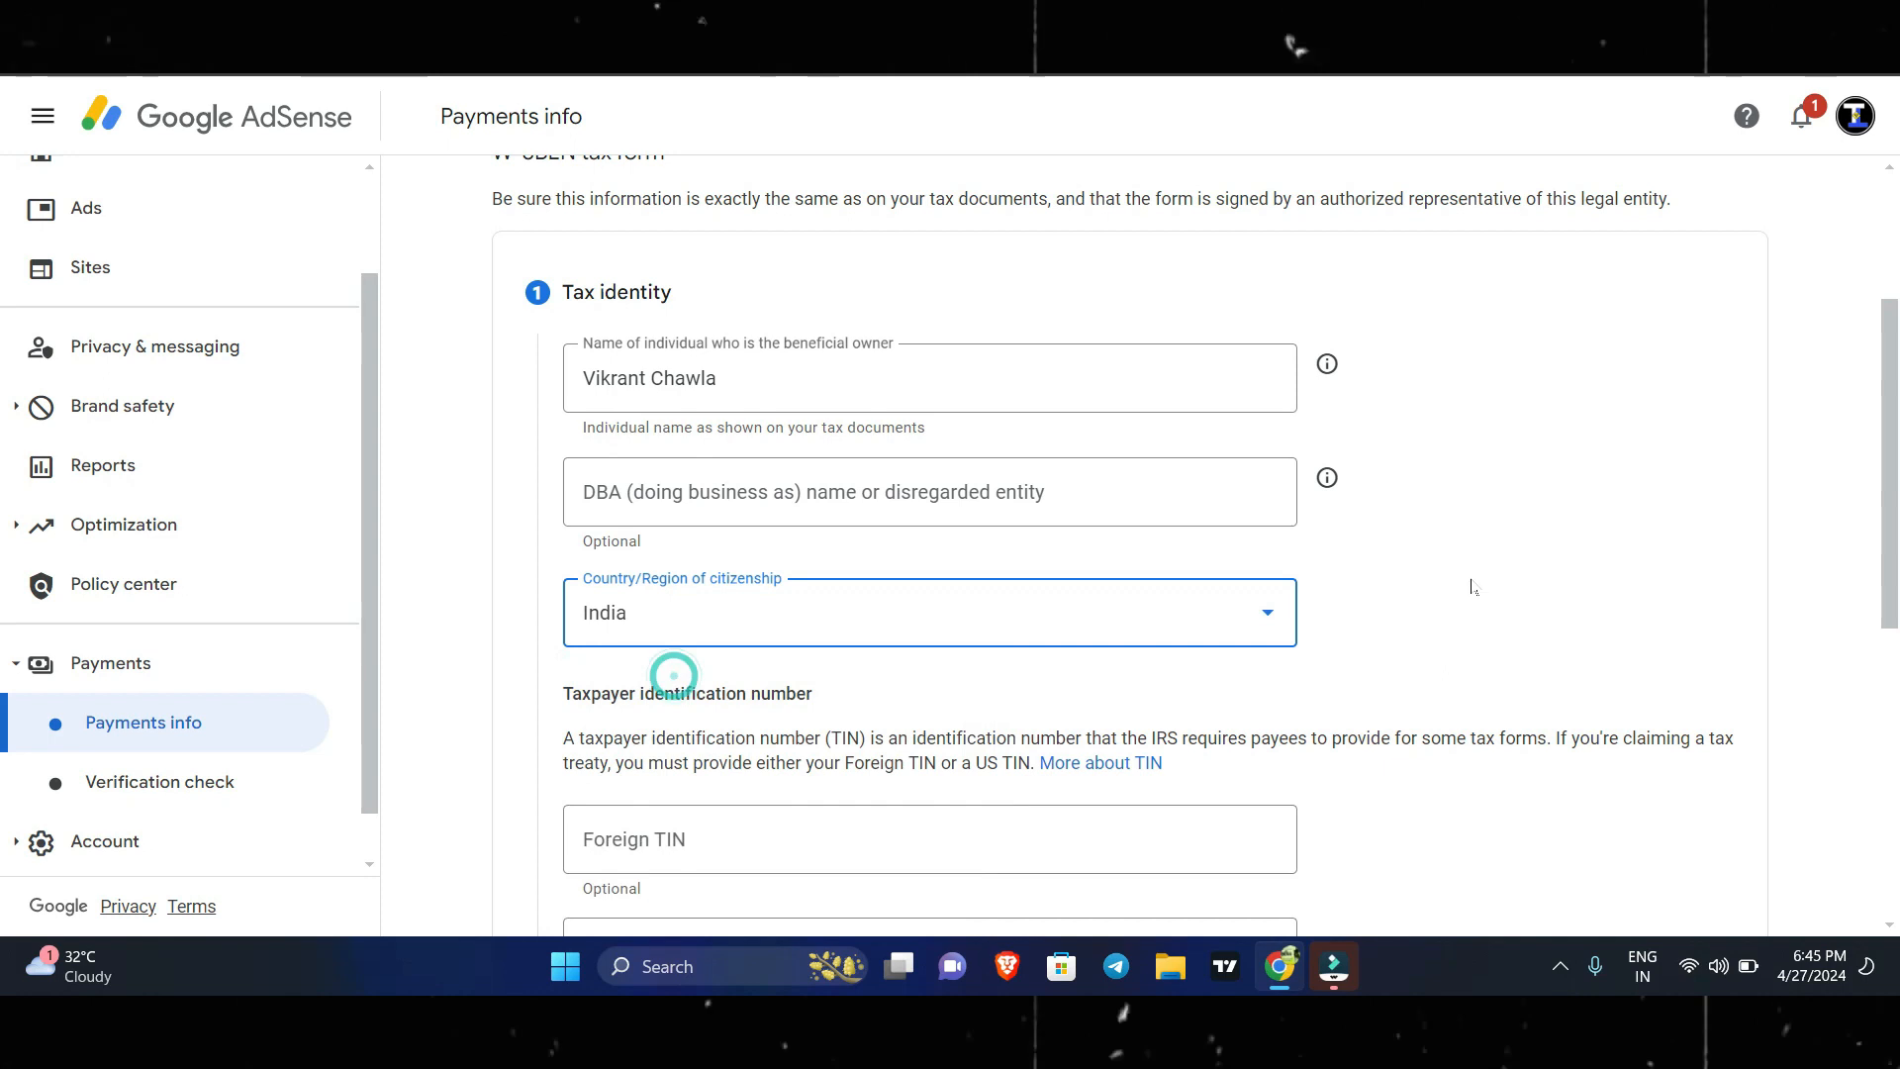
Fill in the permanent residence address with the beneficial owner's street address, city, pincode and state.
scroll(1468, 581, "down", 4)
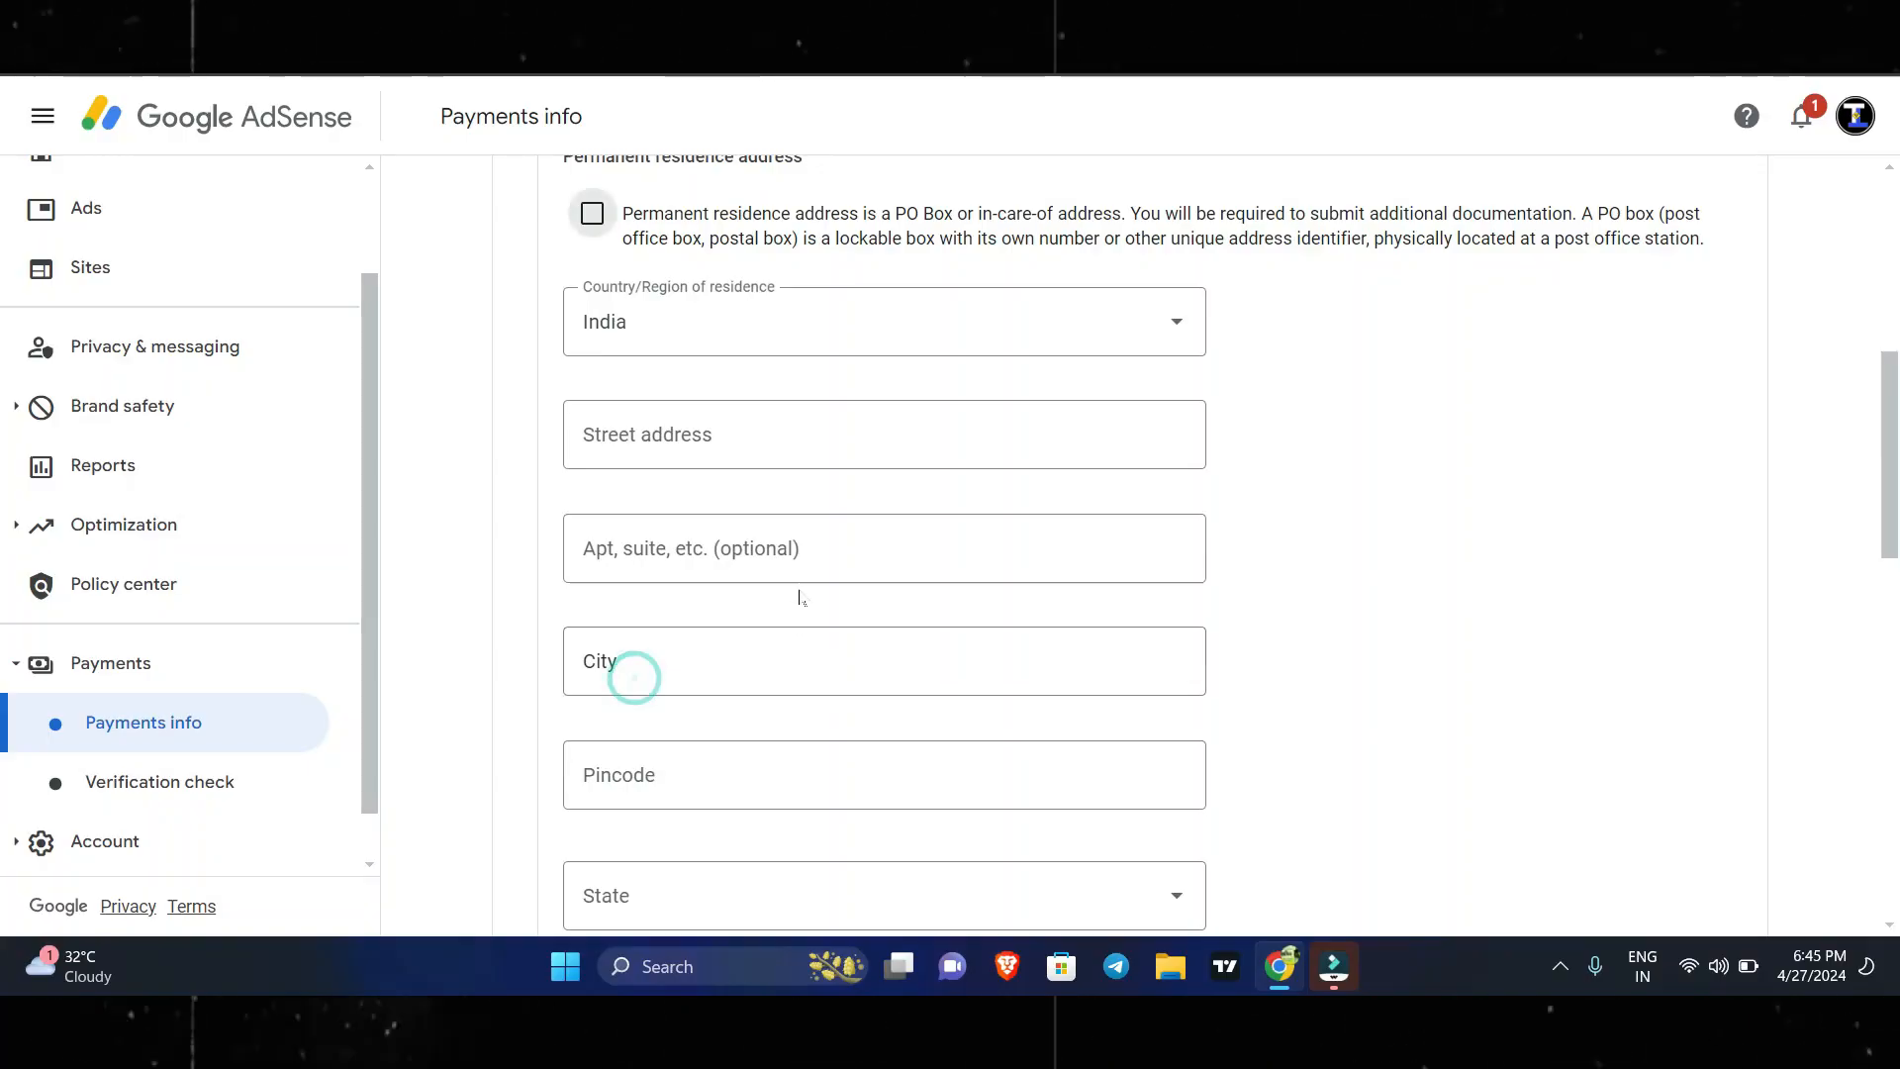
left_click(729, 434)
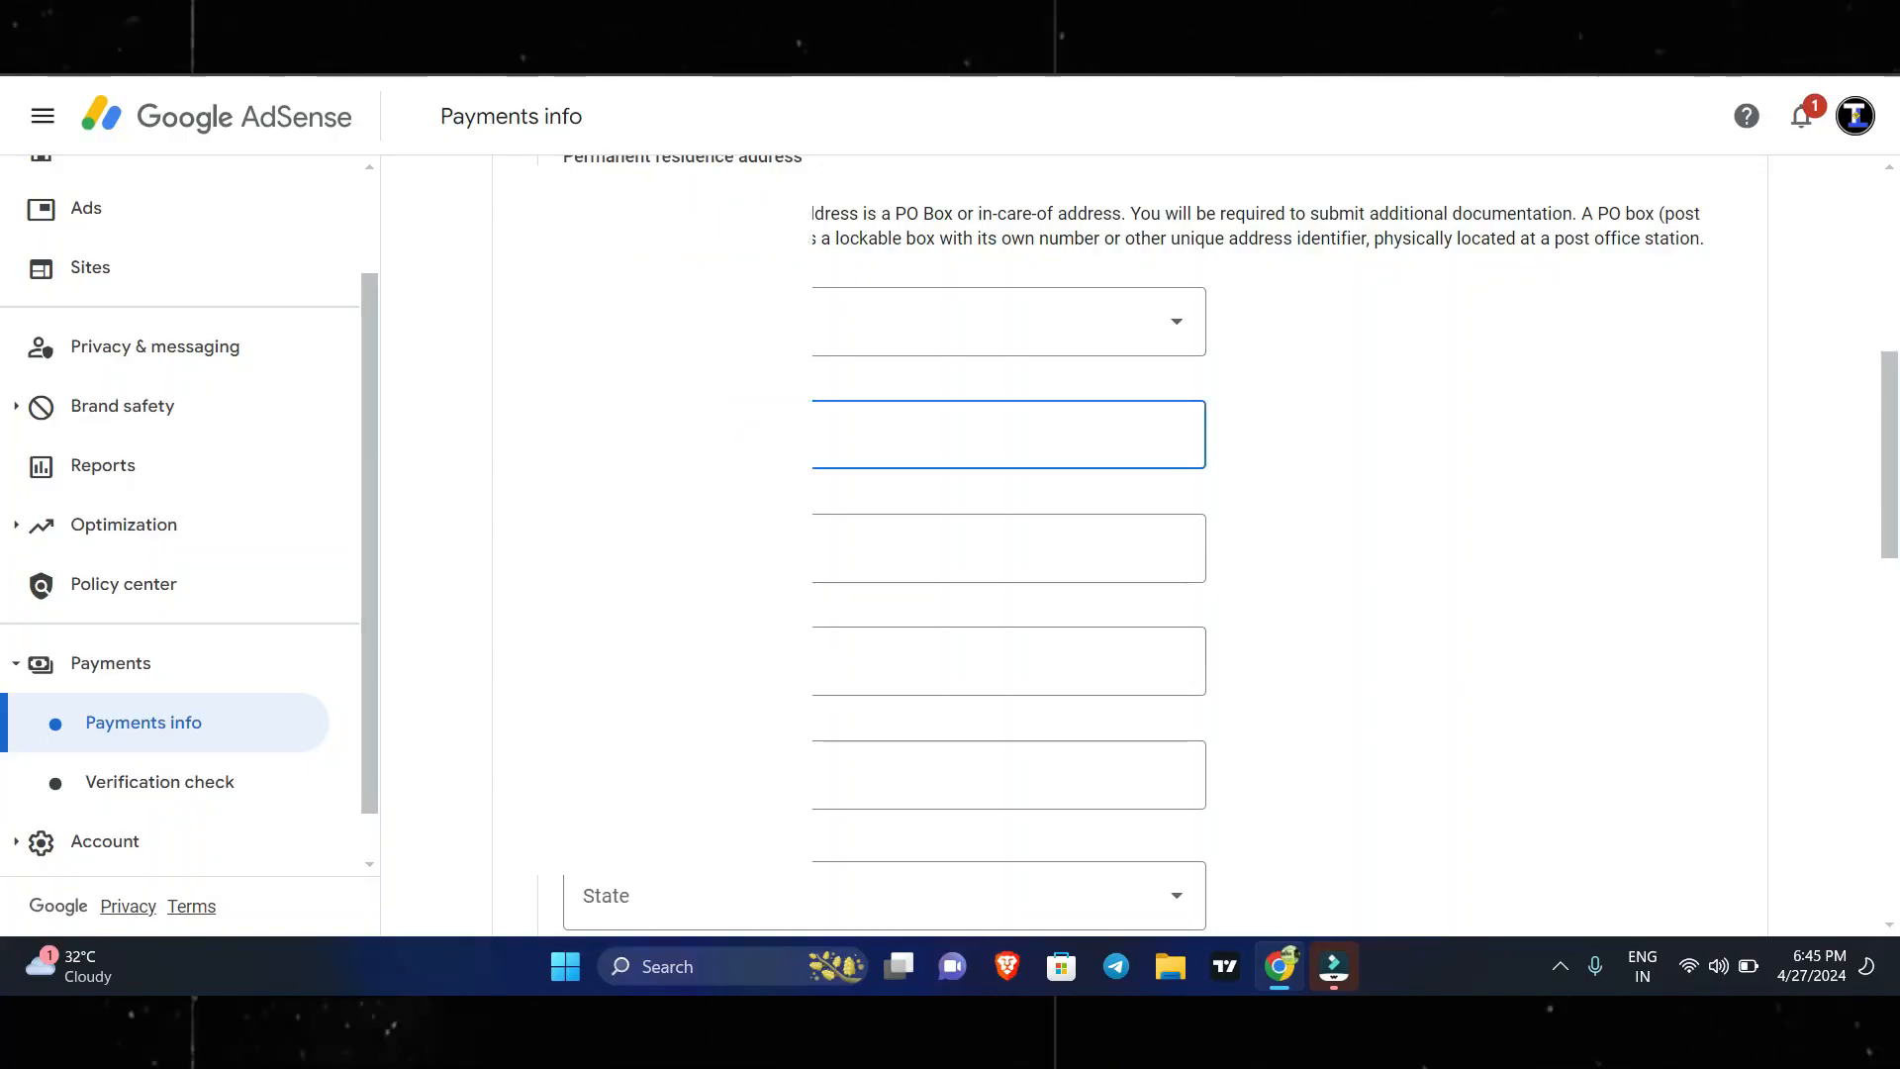
left_click(733, 508)
left_click(1578, 541)
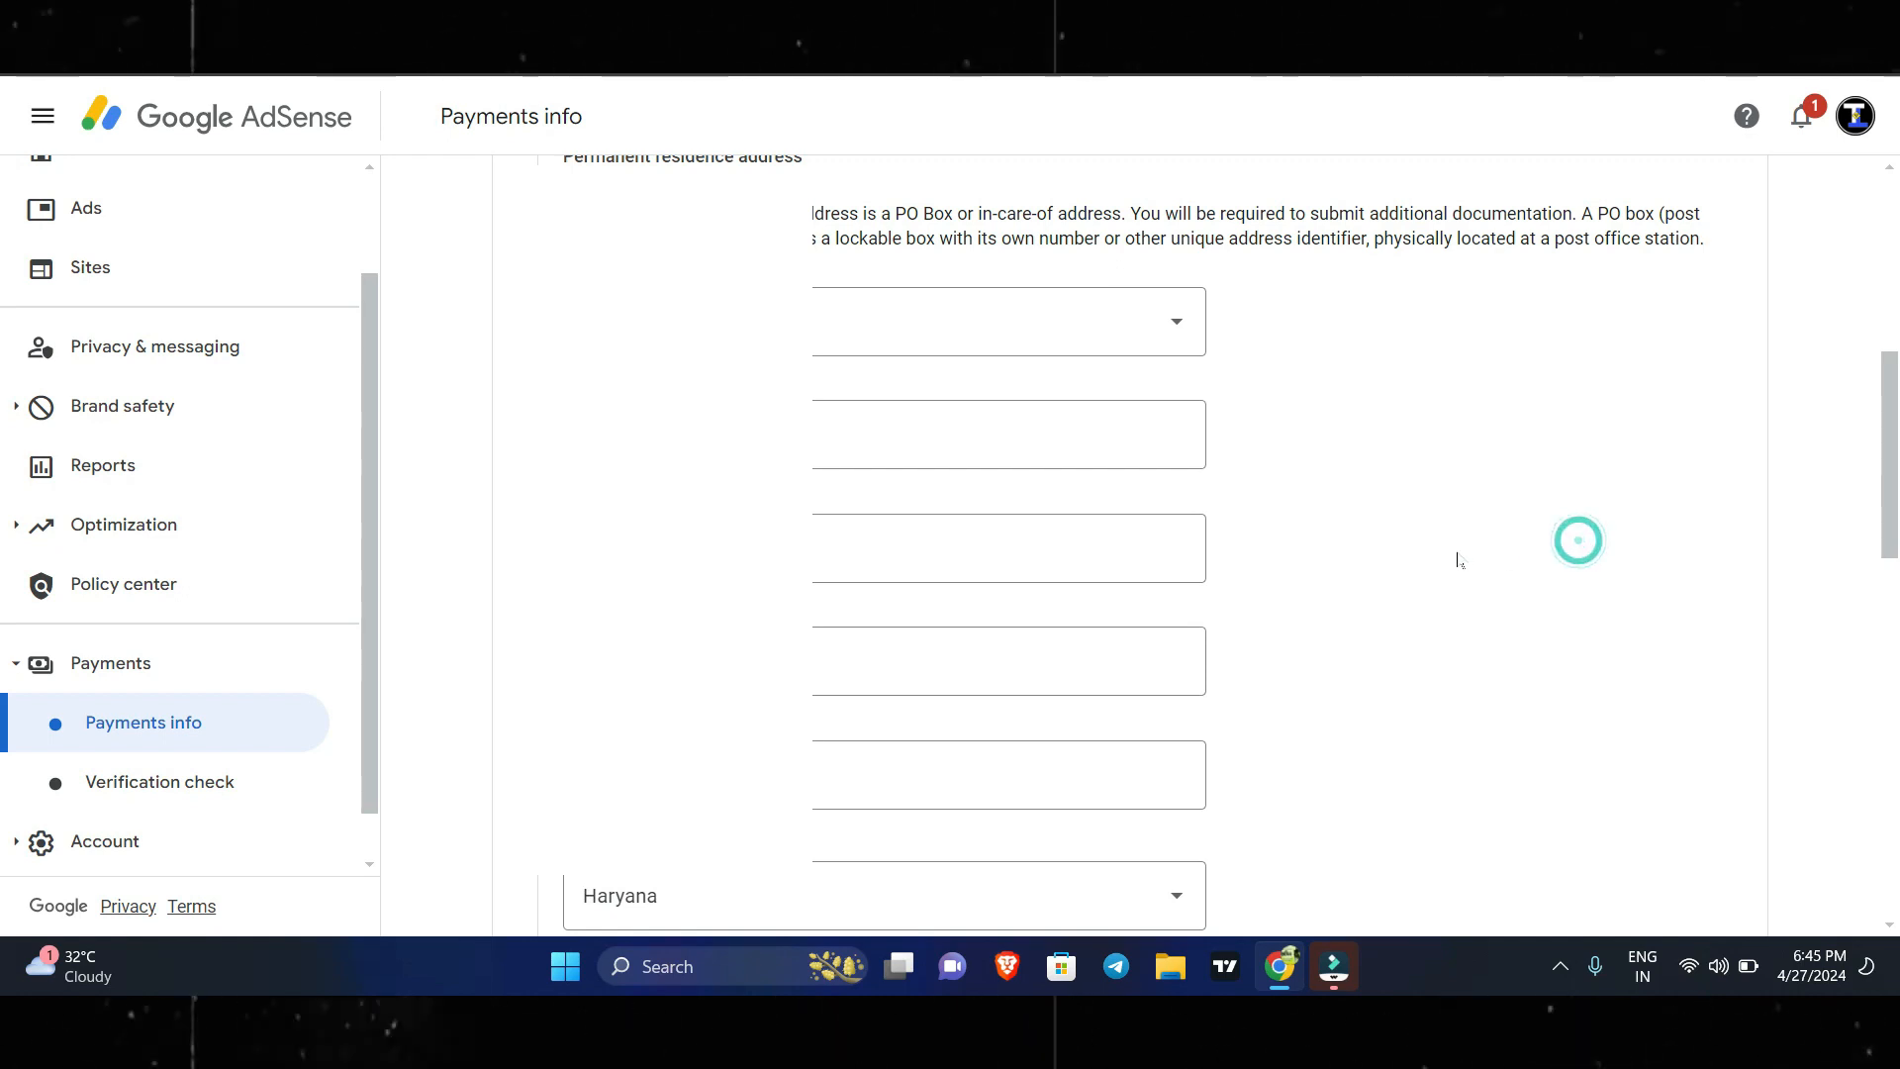
scroll(1445, 626, "down", 4)
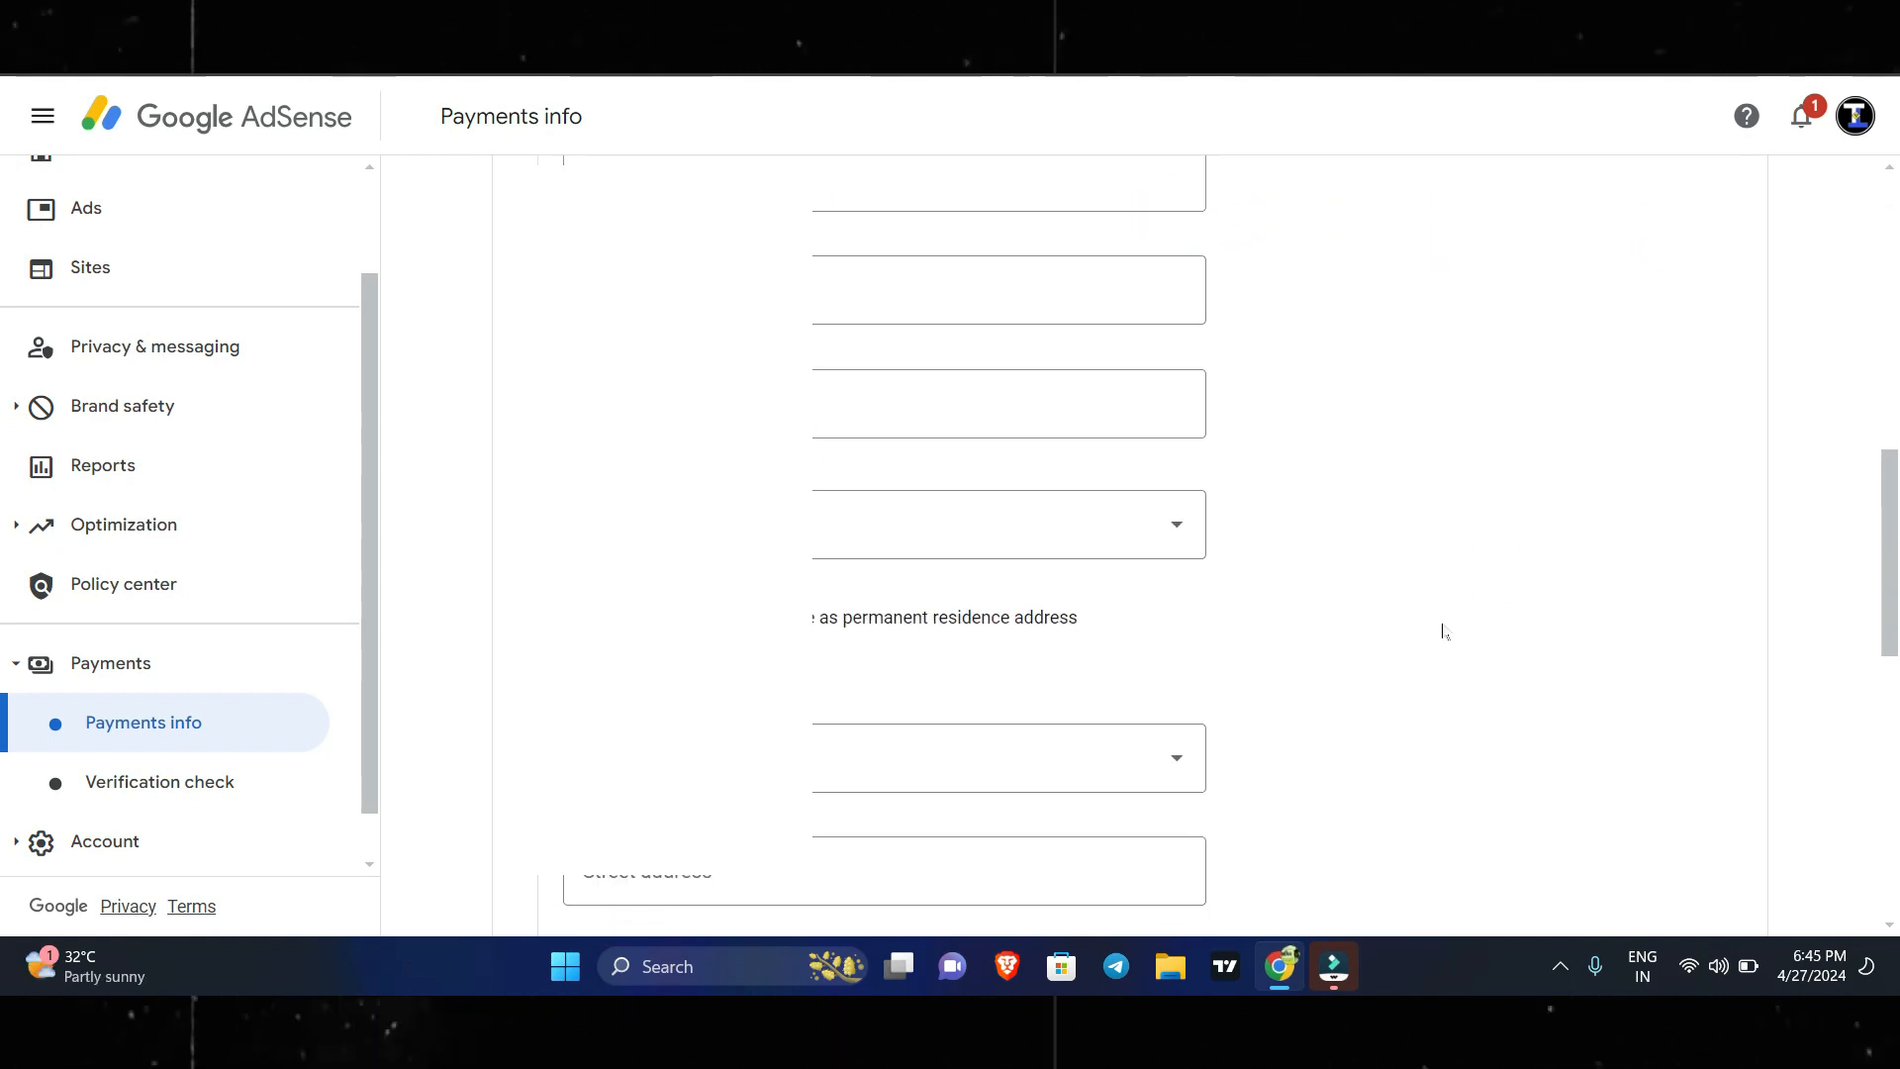
Mark the mailing address as the same as the permanent residence address, check the address entries and continue to the Tax treaty section.
left_click(575, 617)
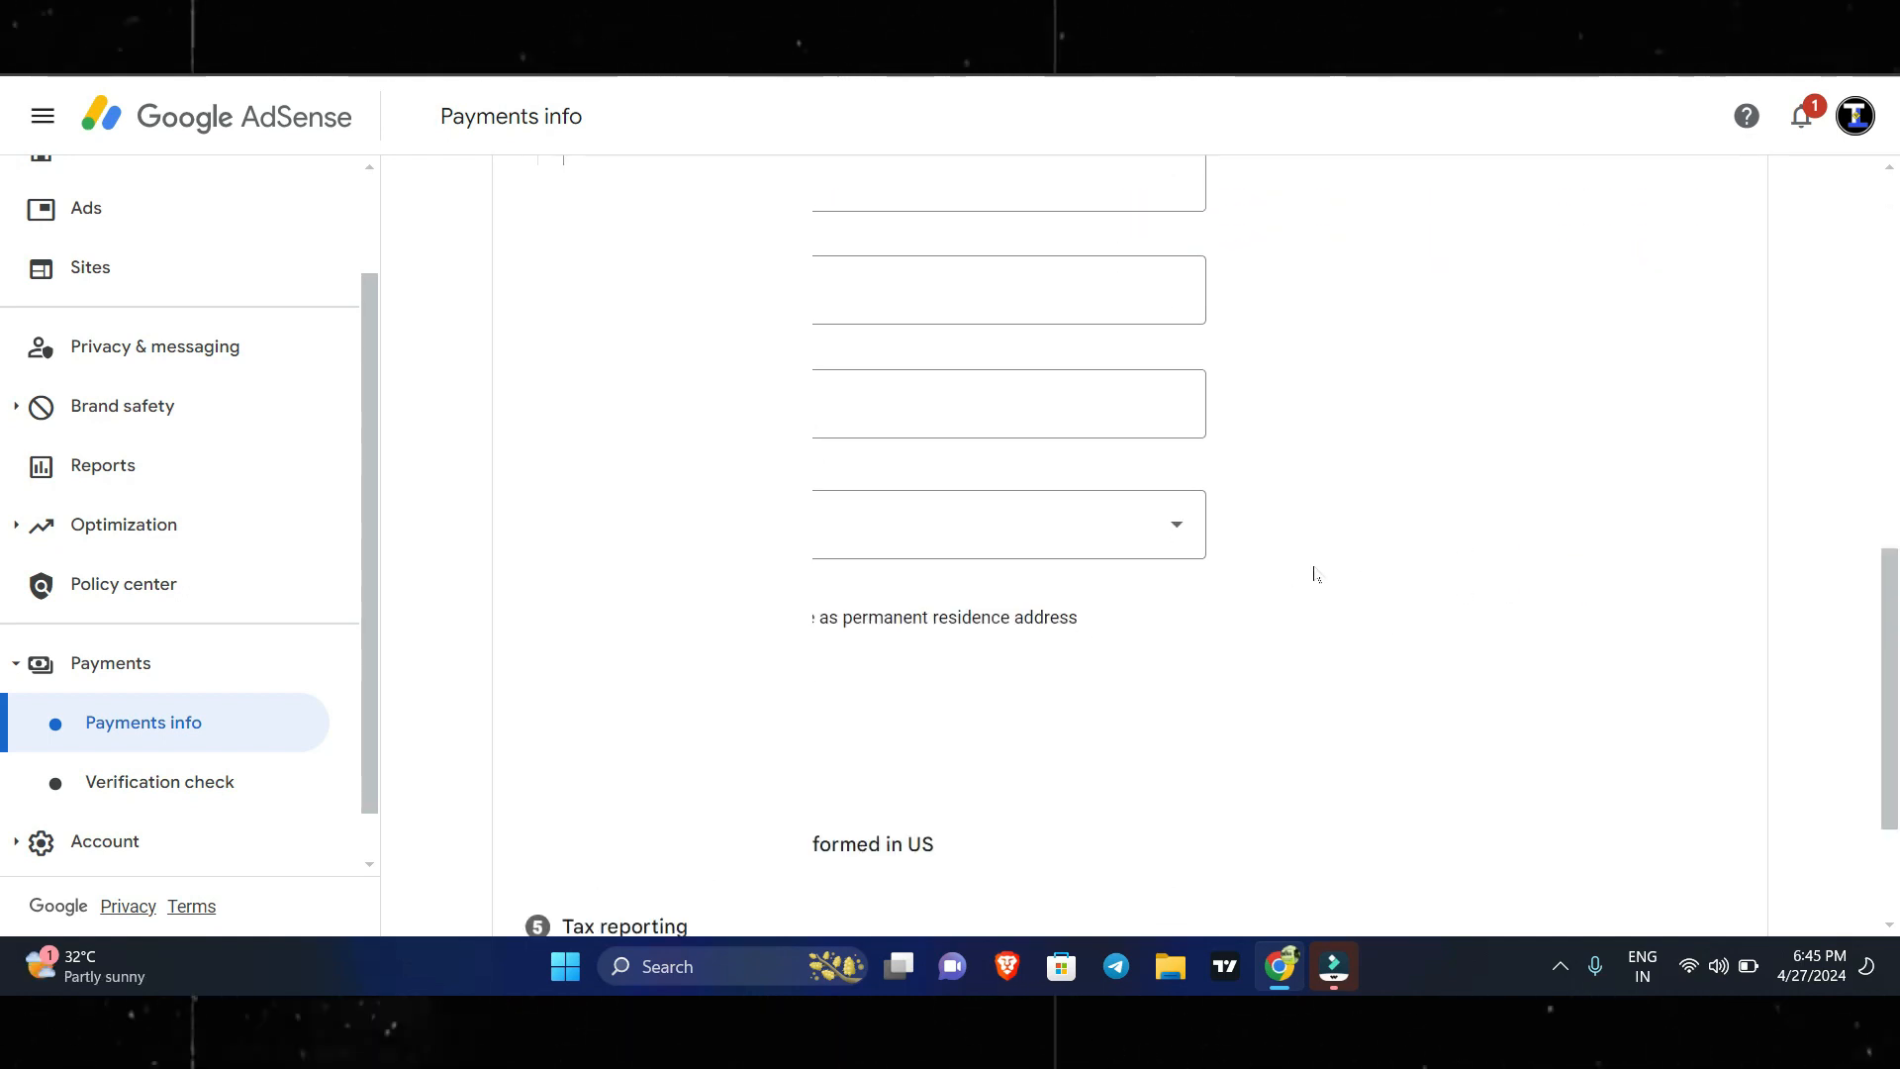
scroll(1391, 568, "up", 3)
scroll(1390, 568, "up", 3)
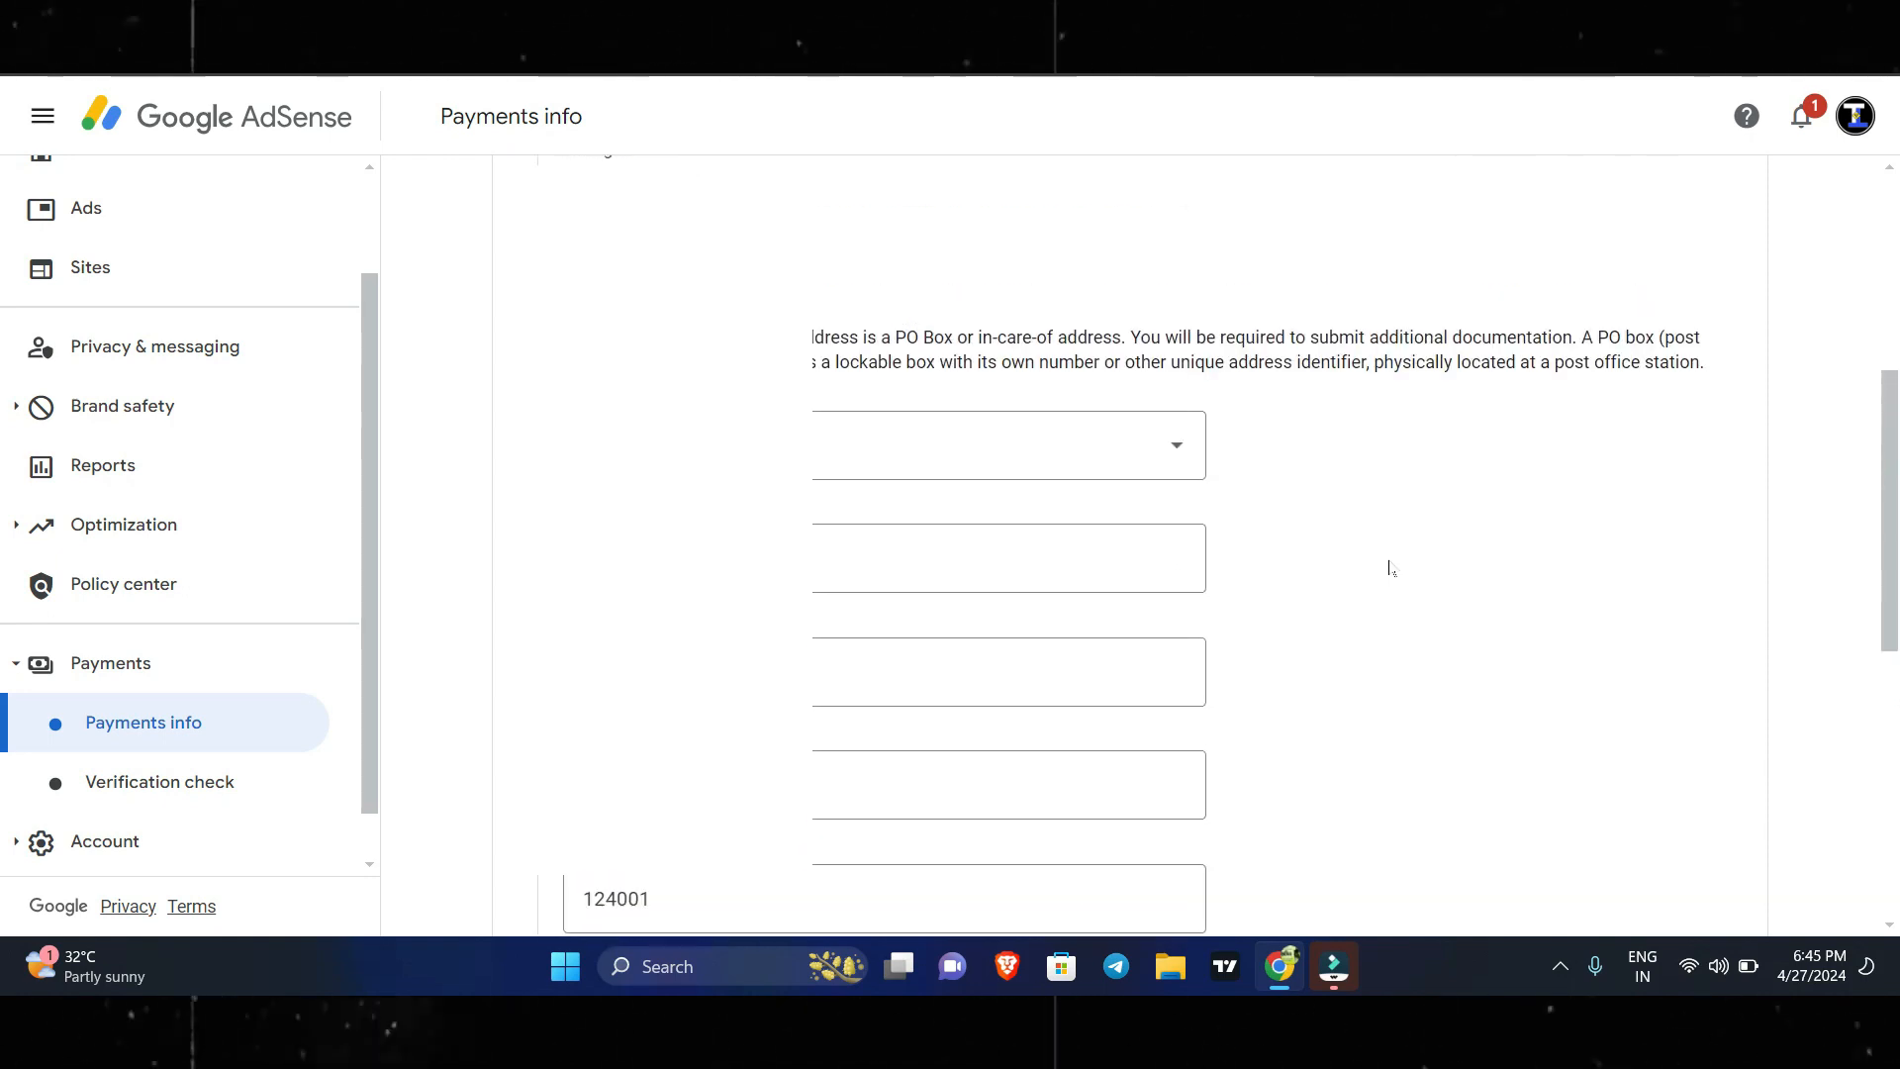
scroll(1390, 568, "down", 7)
left_click(744, 567)
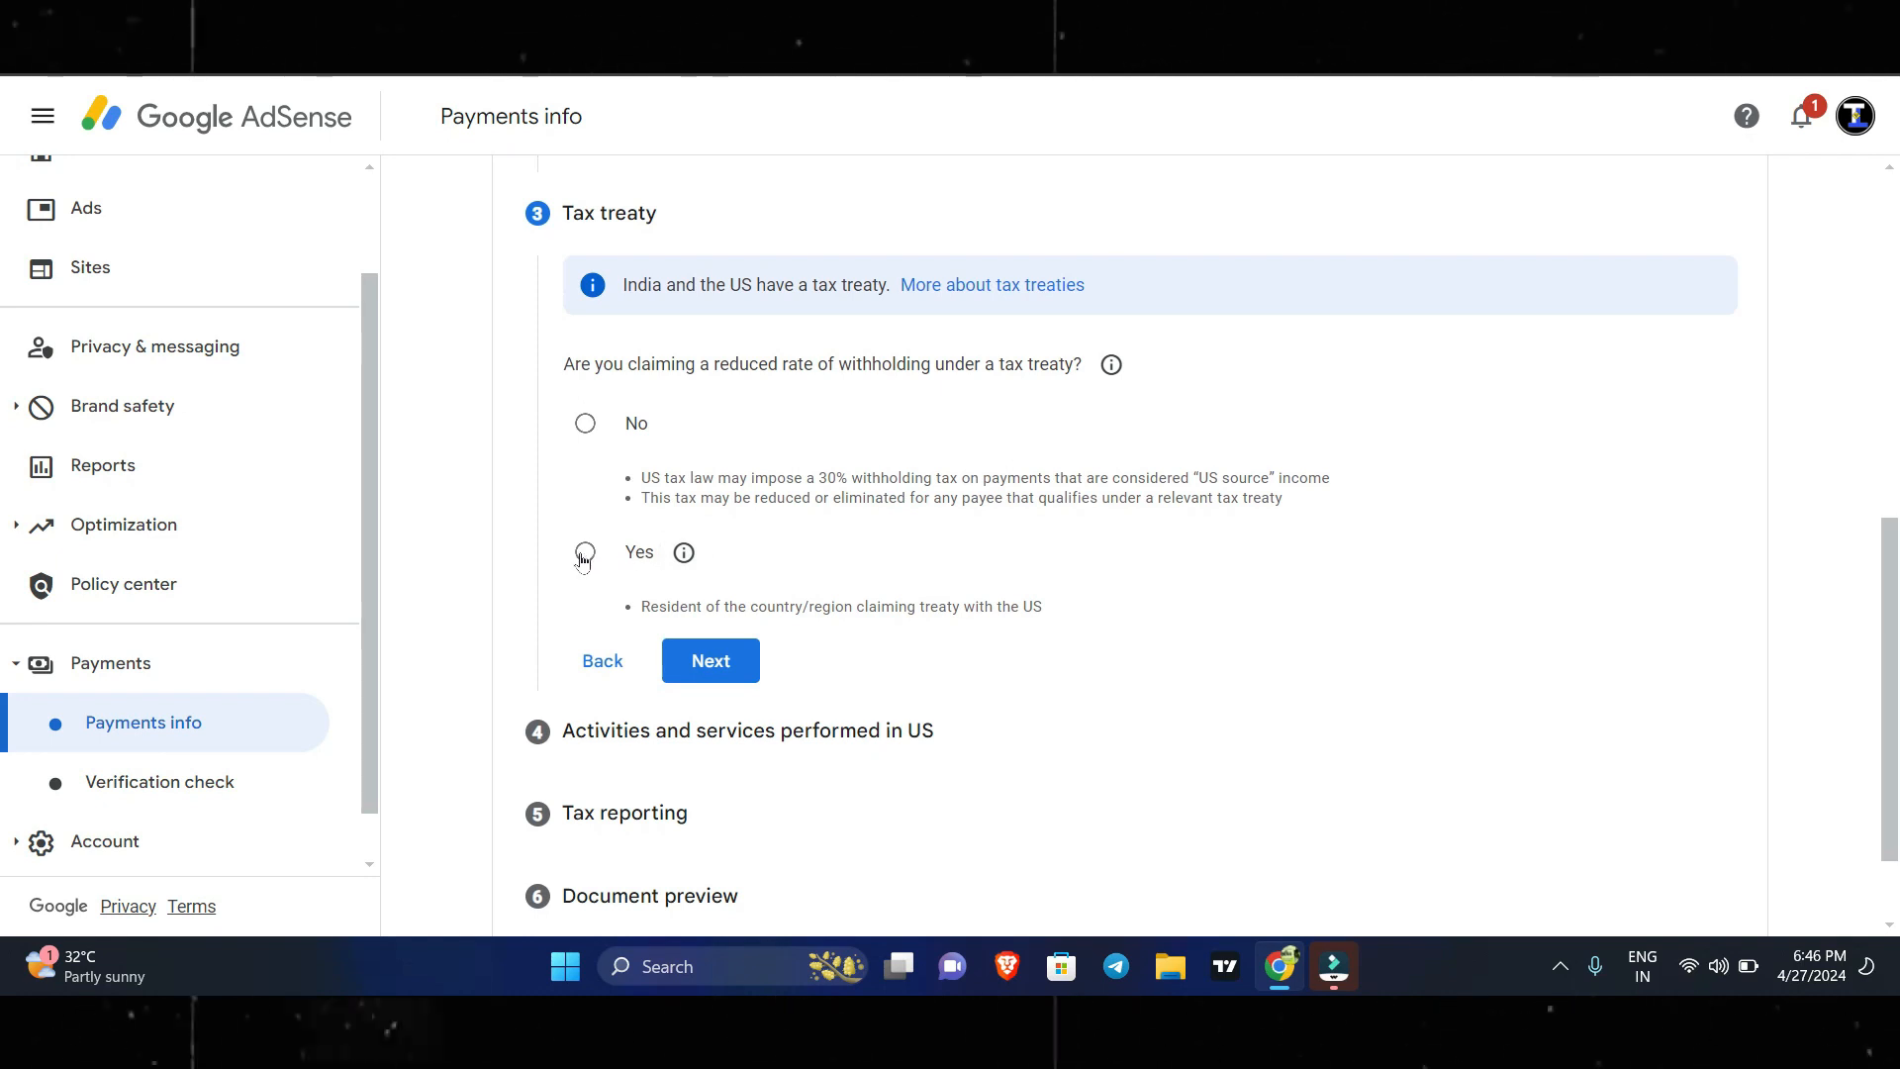
Claim a reduced withholding rate under a tax treaty, confirming treaty residency with India as the country.
left_click(583, 554)
left_click(632, 606)
left_click(763, 720)
scroll(765, 523, "down", 3)
scroll(765, 519, "down", 5)
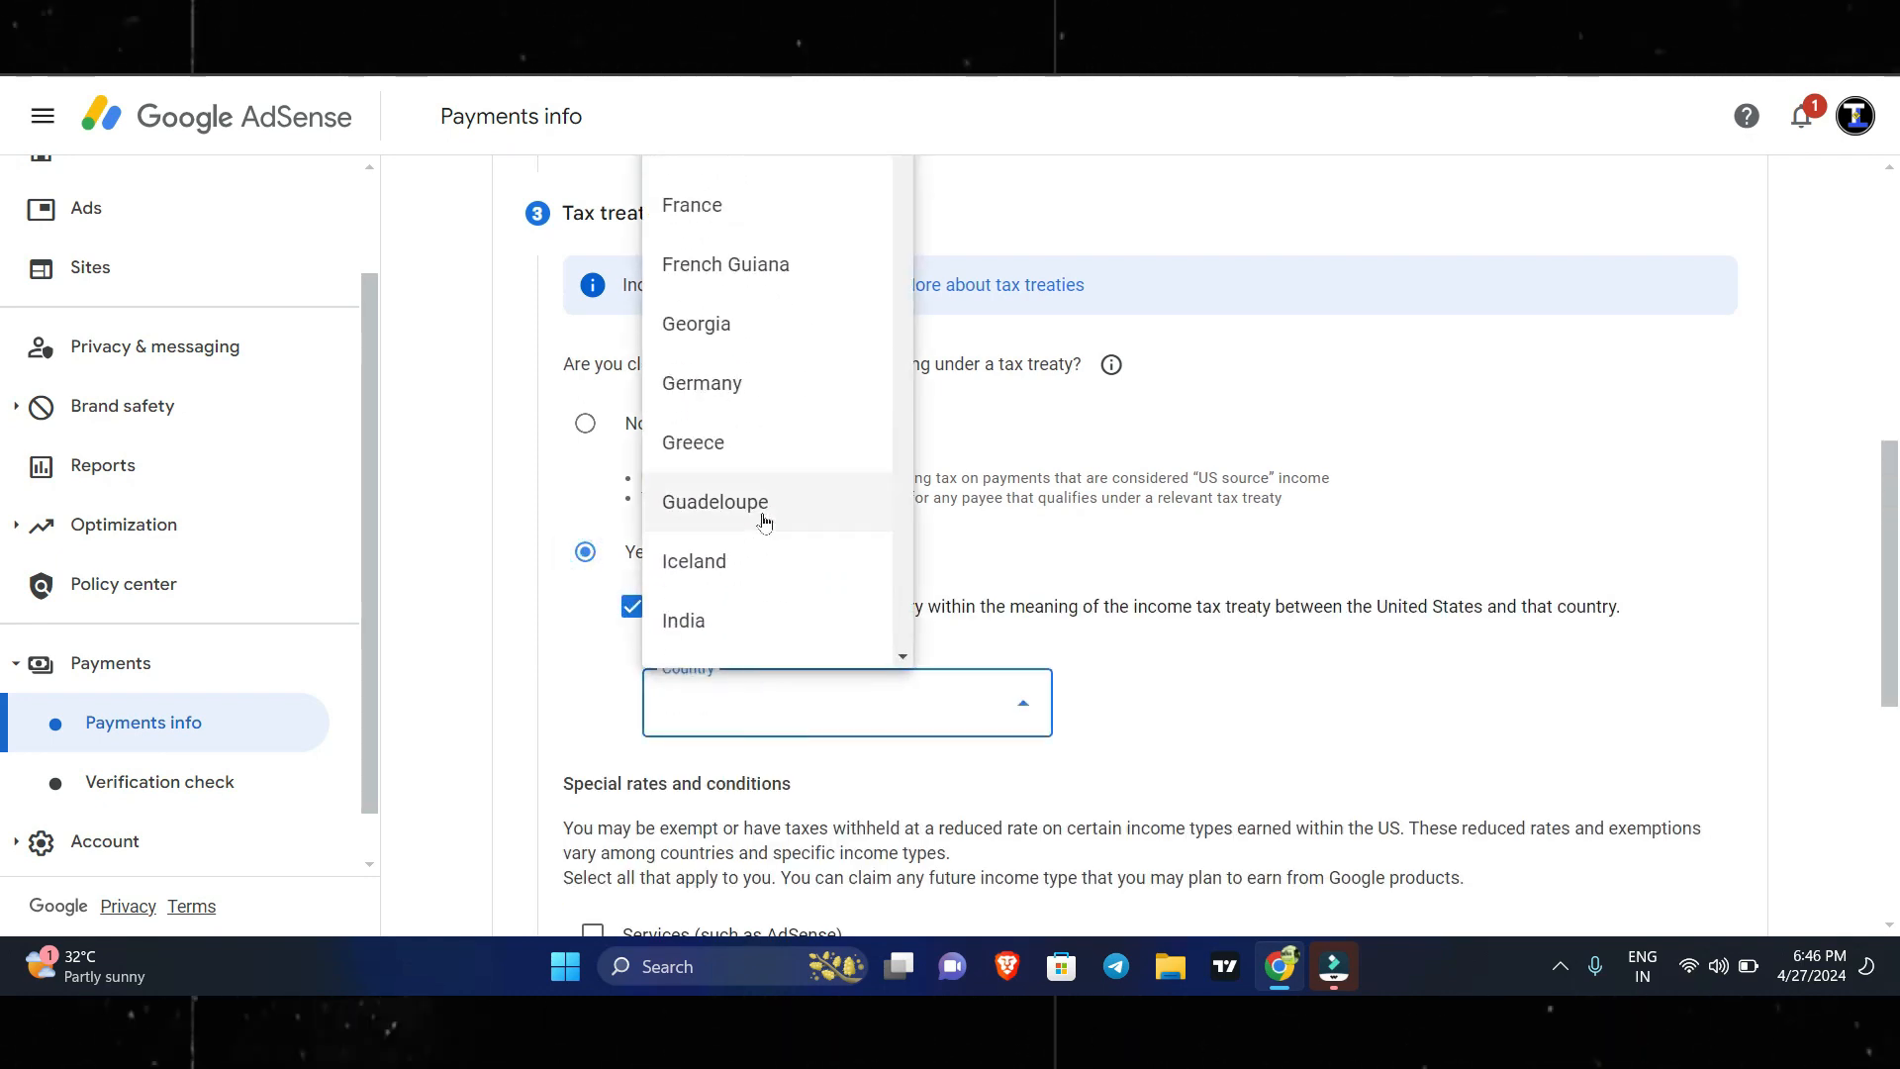
left_click(746, 376)
left_click(1164, 701)
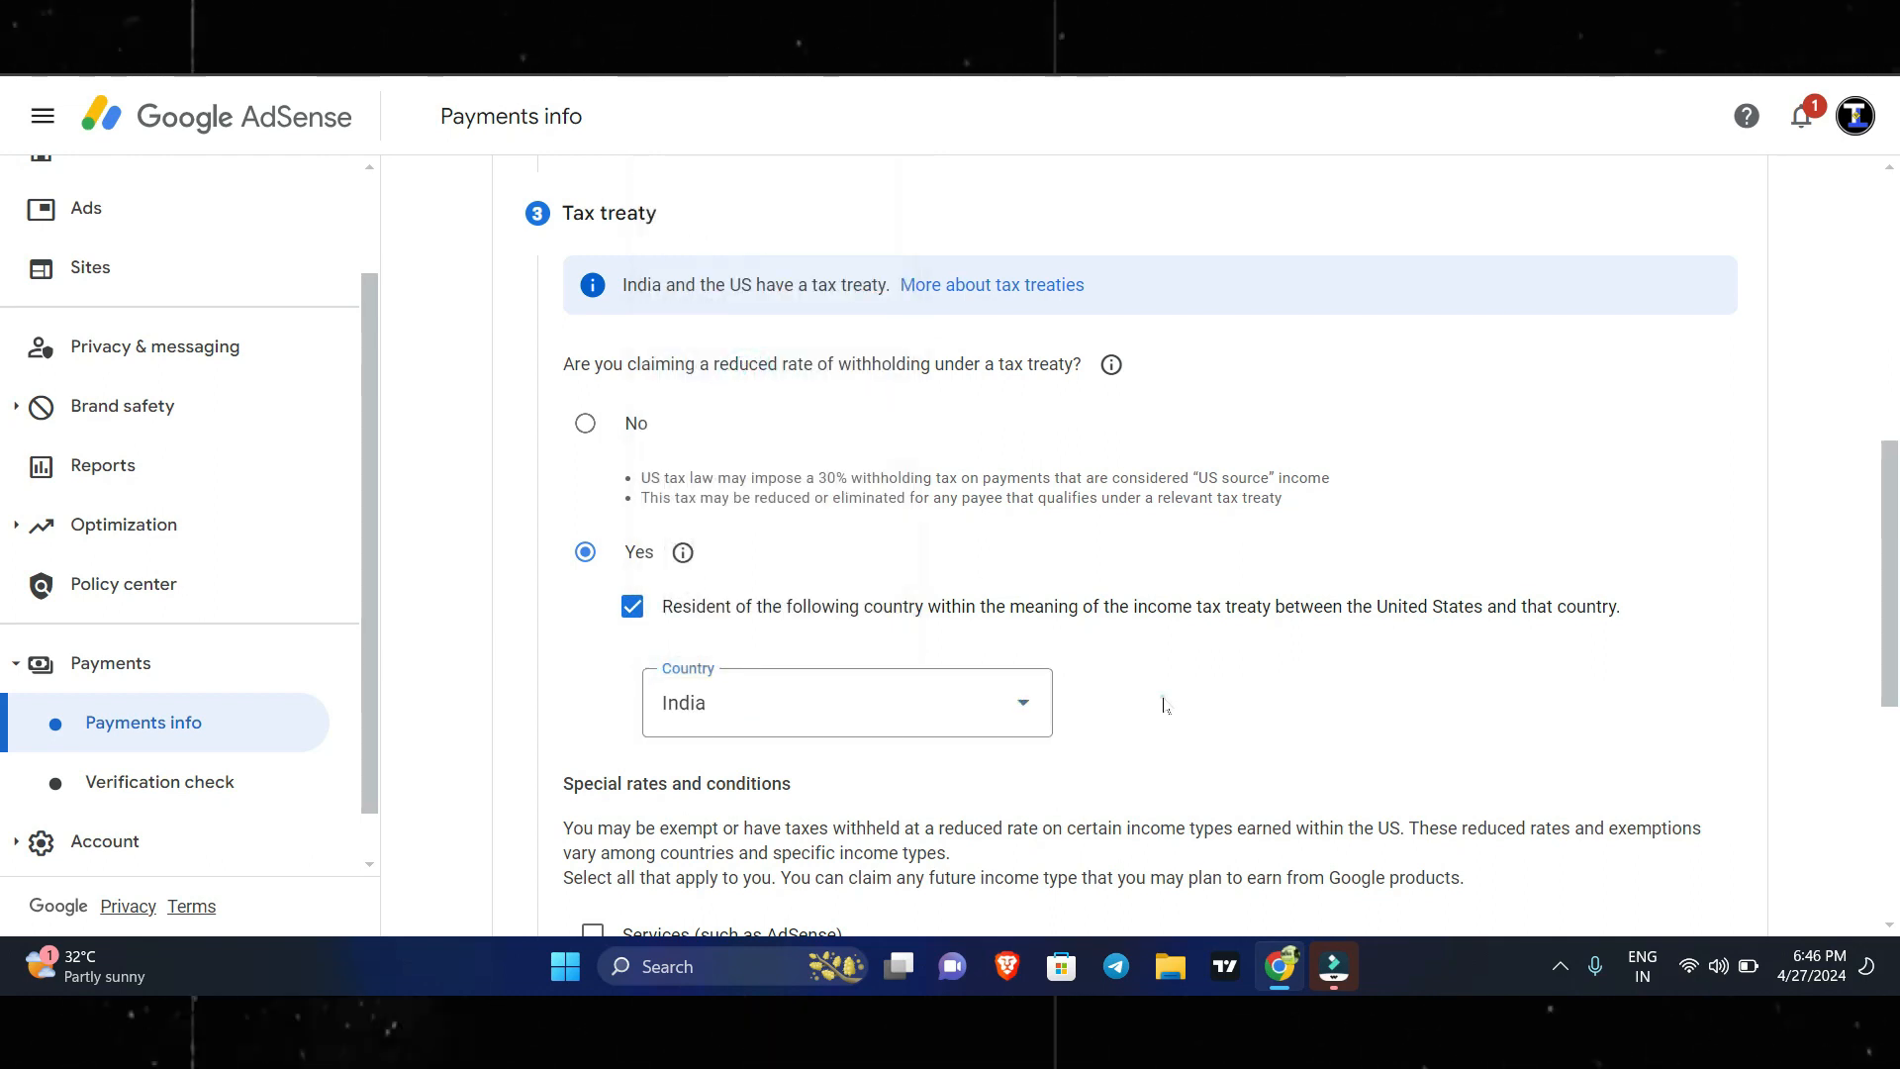
Claim Services (such as AdSense) under Article 7 and paragraph 1 at 0% (Reduced treaty rate), and confirm the treaty terms statement.
scroll(1081, 692, "down", 3)
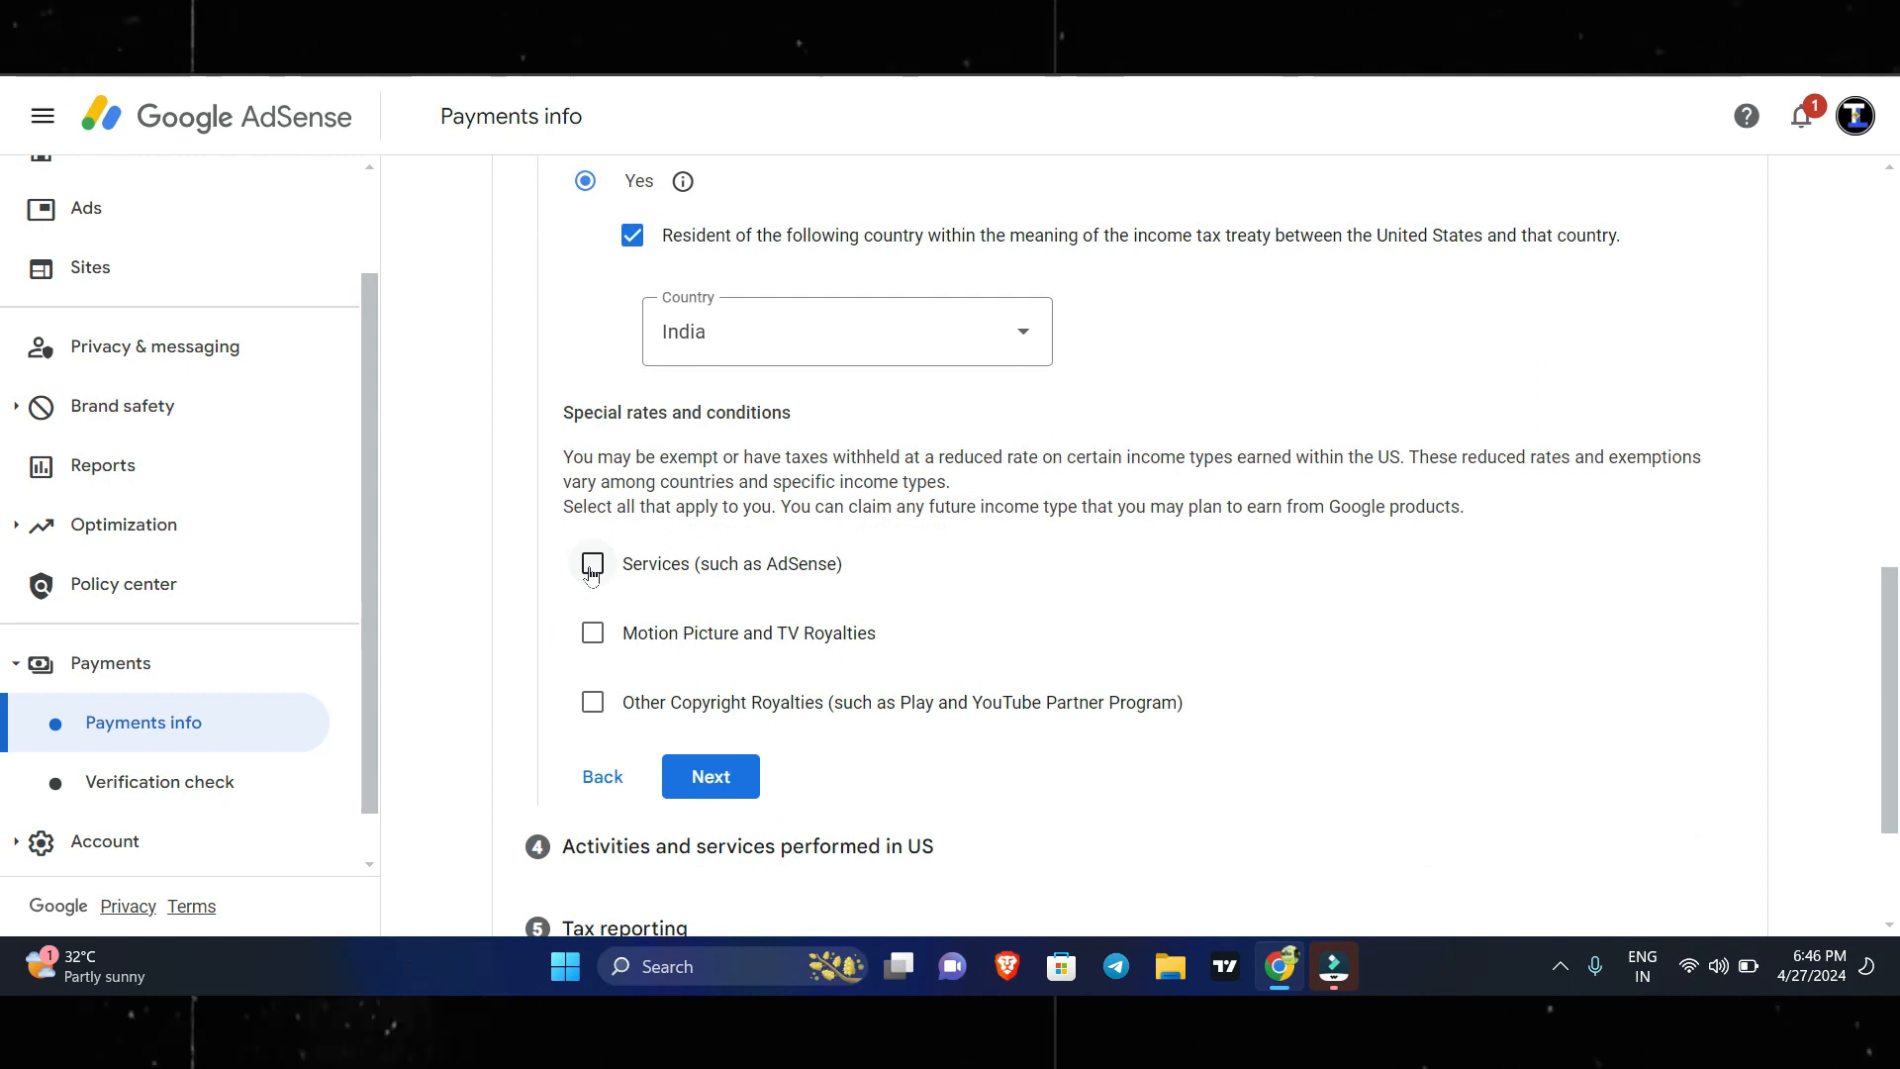
left_click(591, 566)
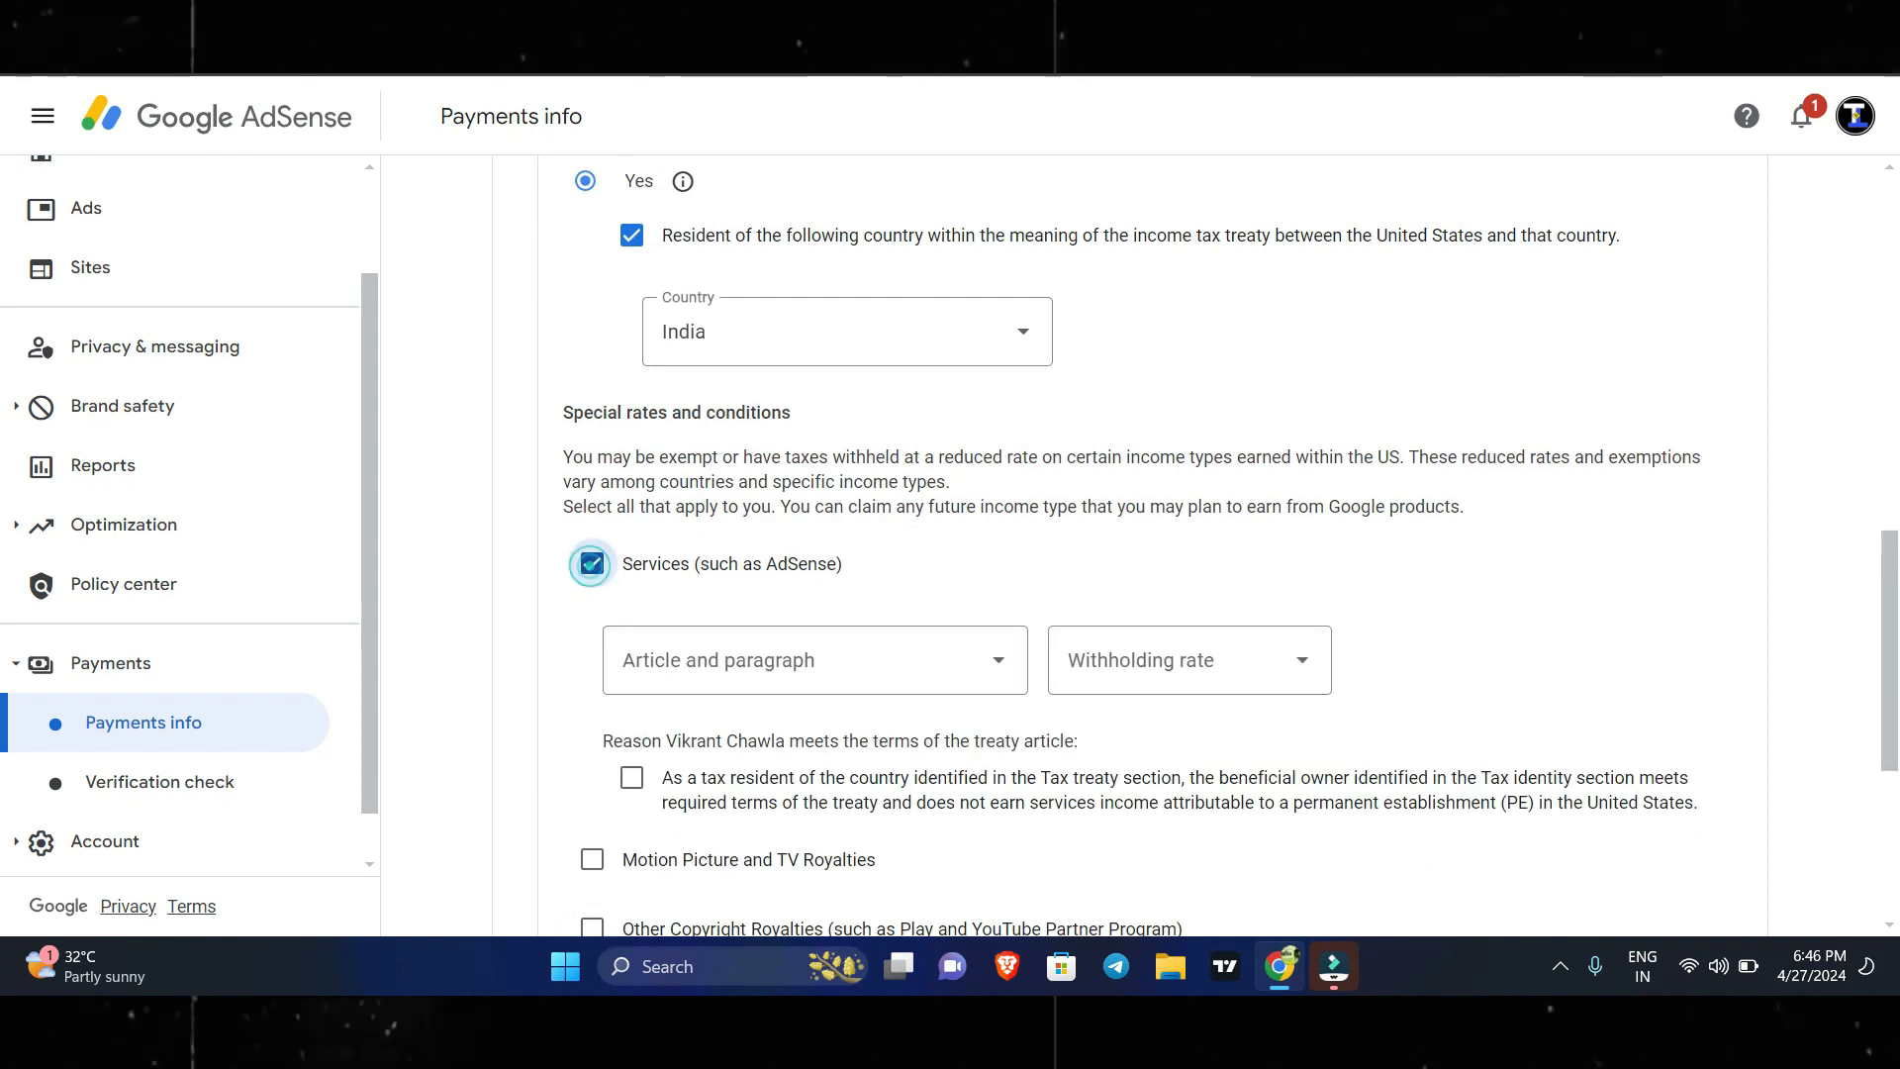
scroll(783, 557, "down", 1)
left_click(780, 551)
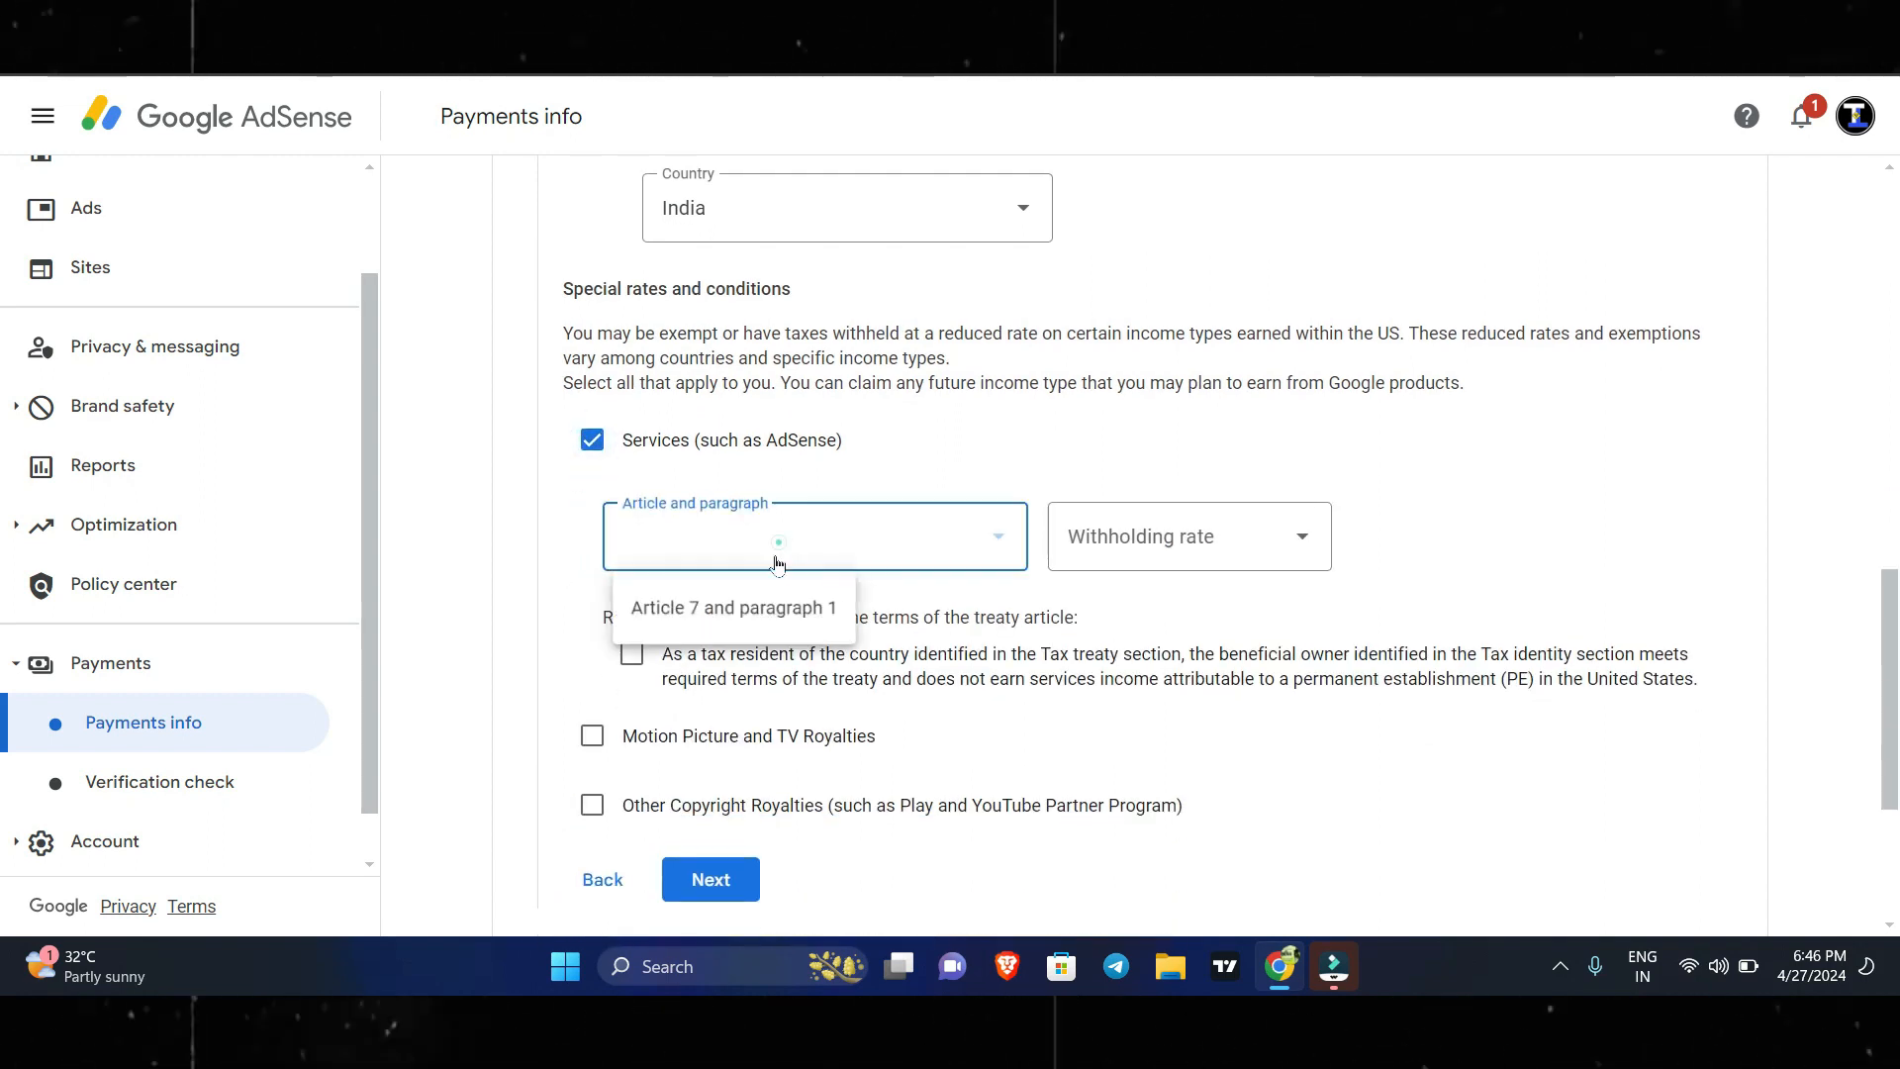
left_click(766, 603)
left_click(1177, 539)
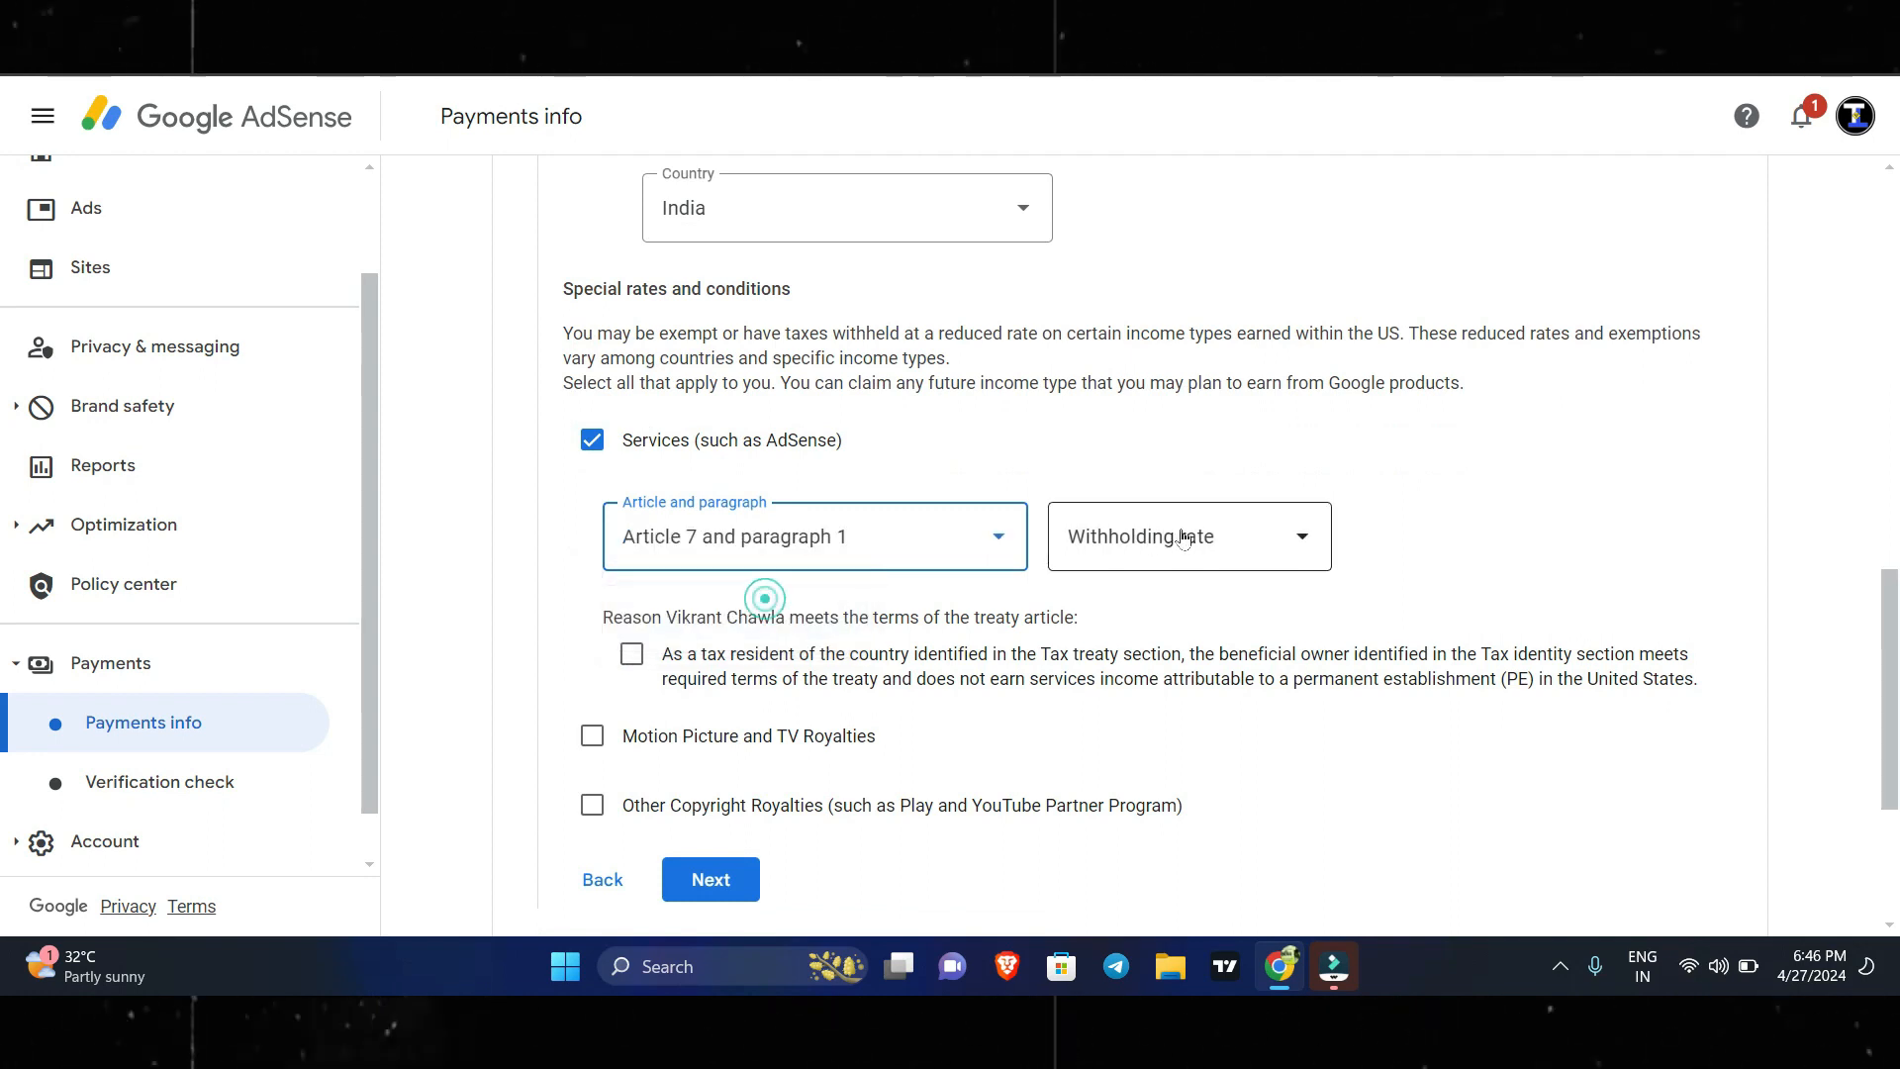
left_click(1158, 606)
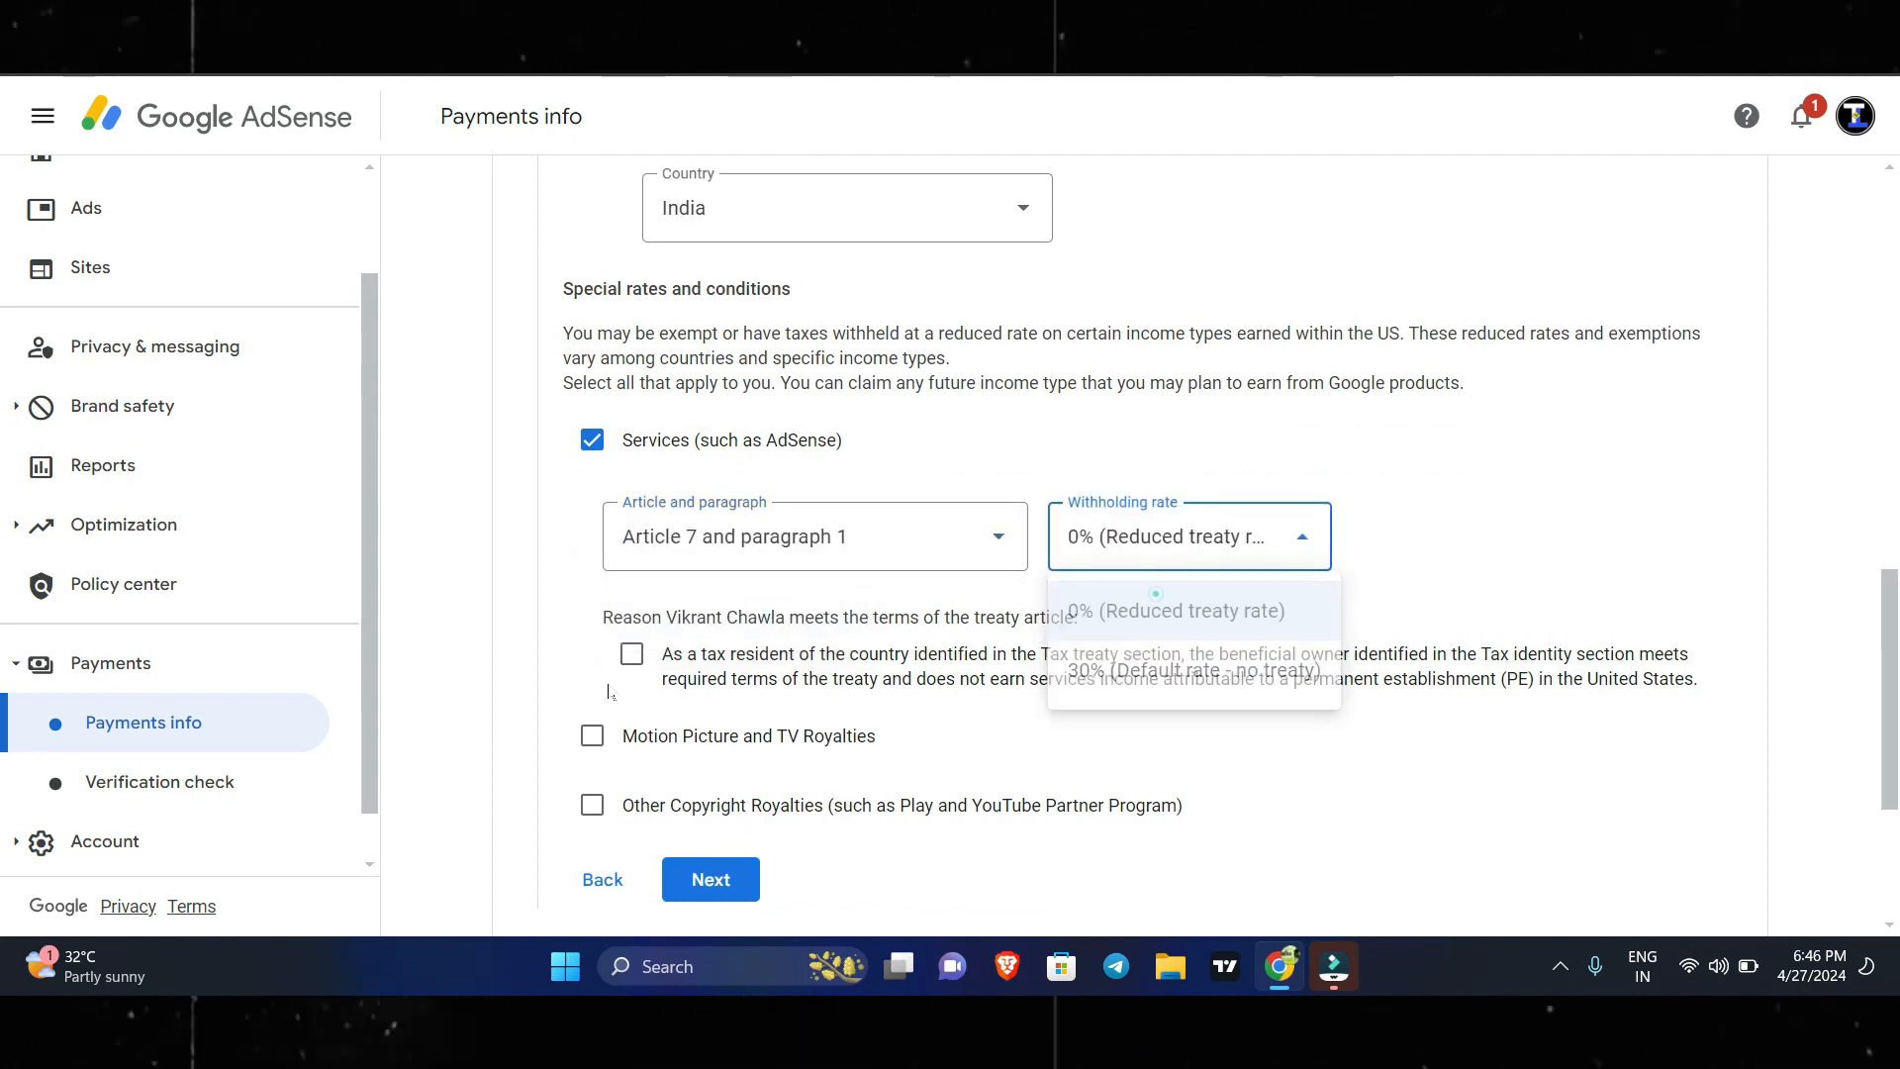
left_click(630, 657)
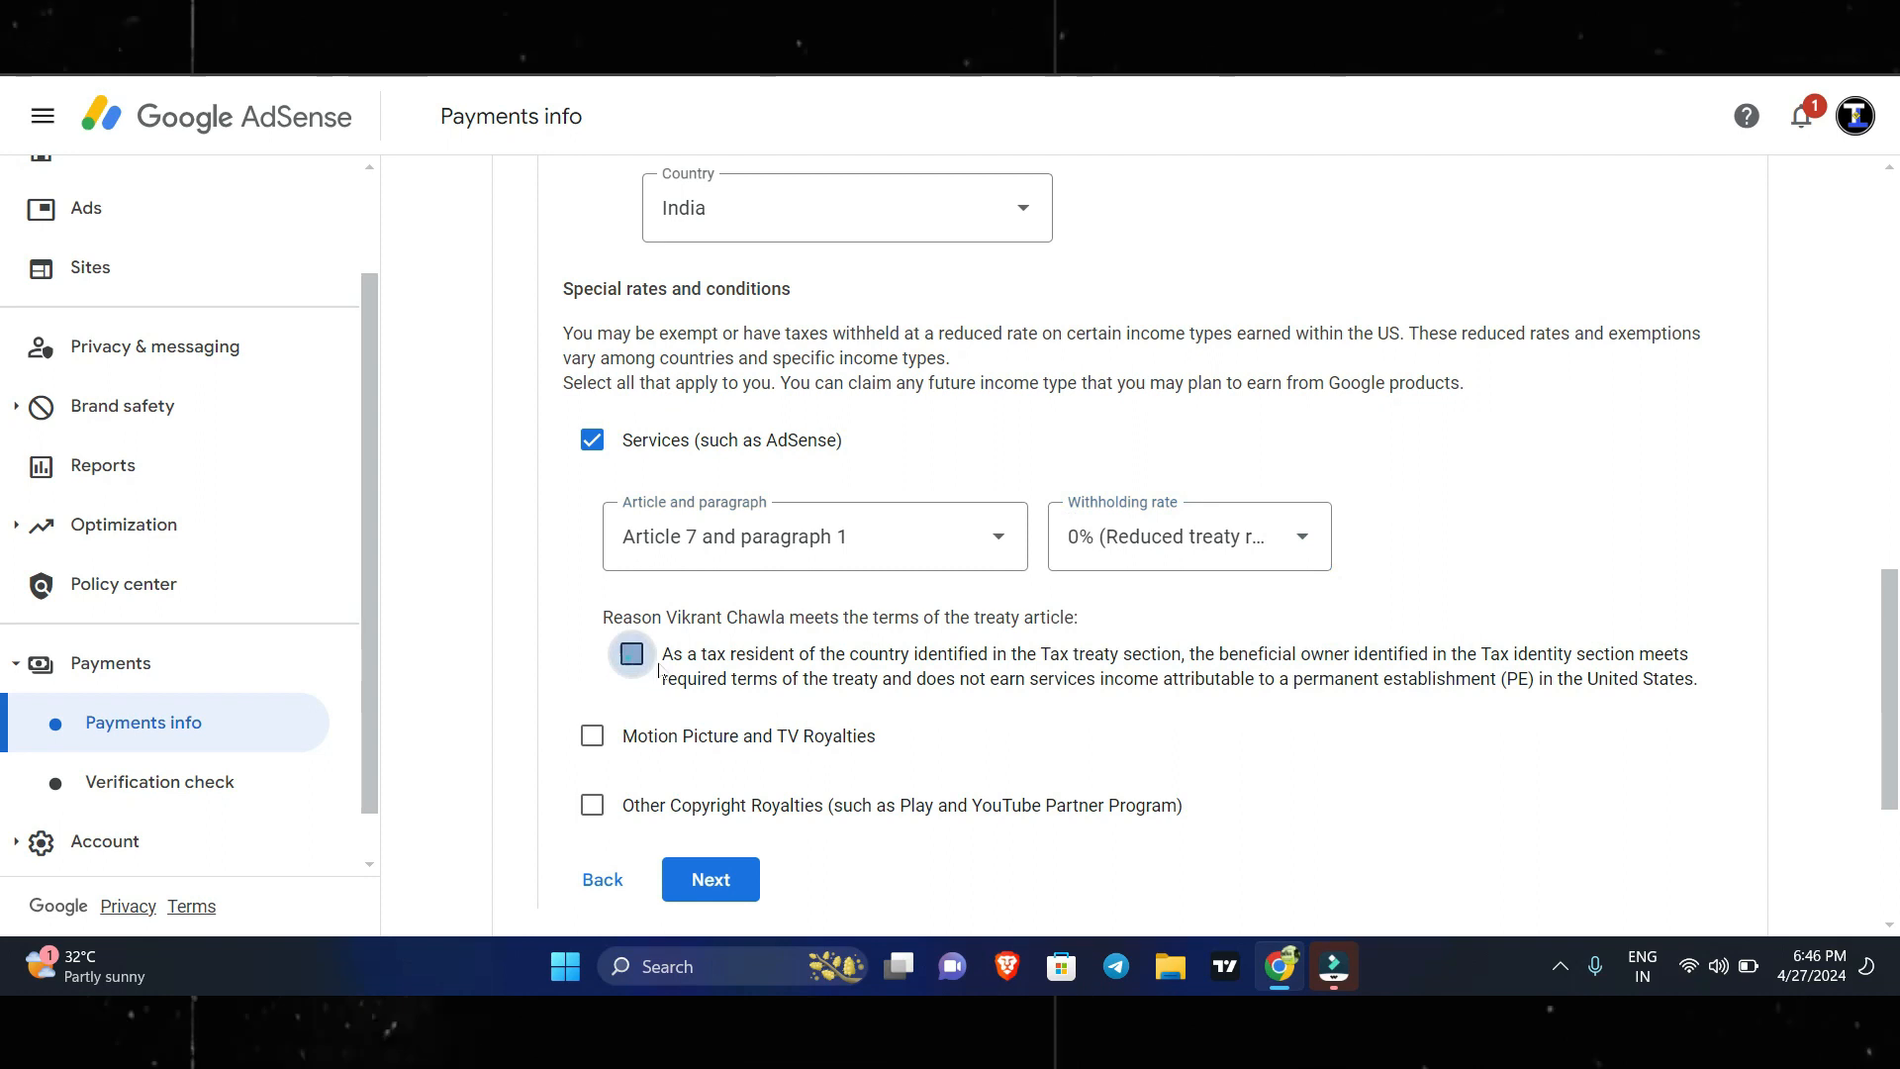
Claim Motion Picture and TV Royalties under Article 12 and paragraph 2A II at 15% (Reduced treaty rate), and confirm the treaty terms statement.
left_click(592, 737)
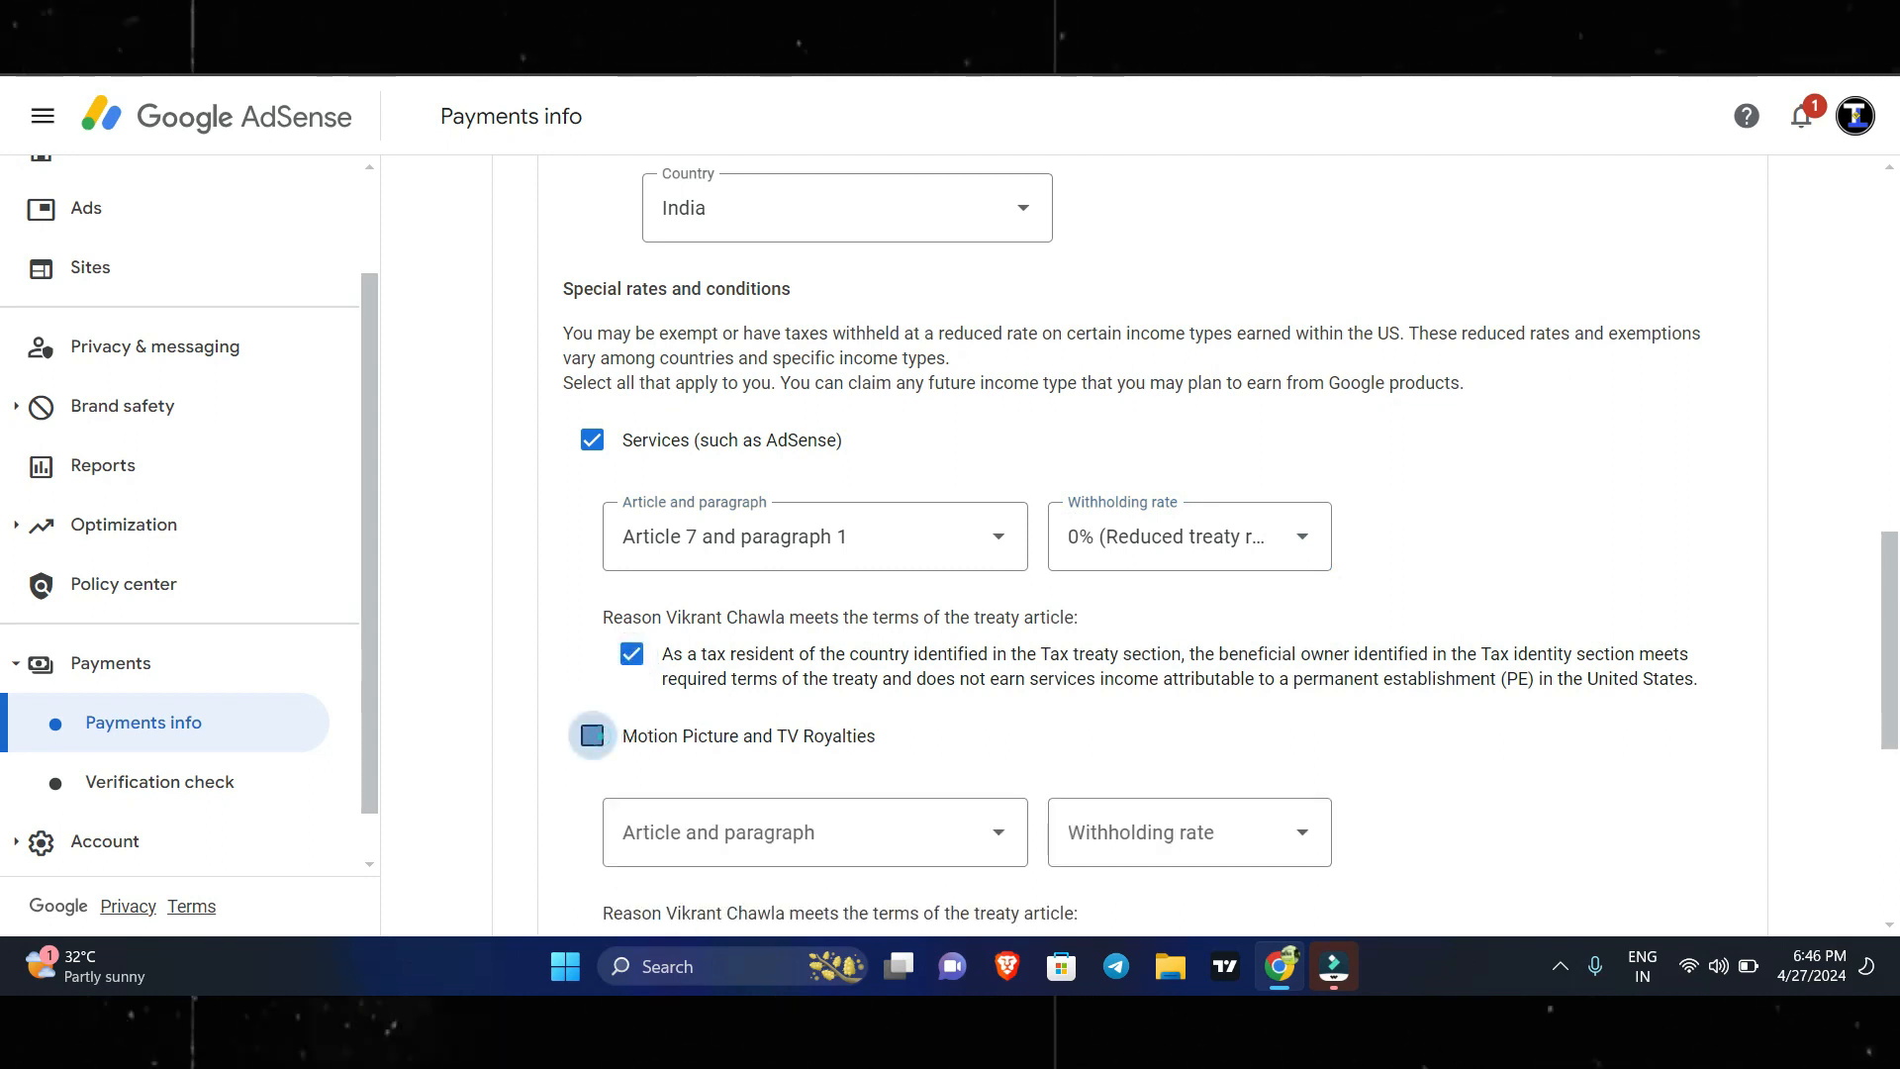
scroll(743, 688, "down", 1)
scroll(742, 688, "down", 1)
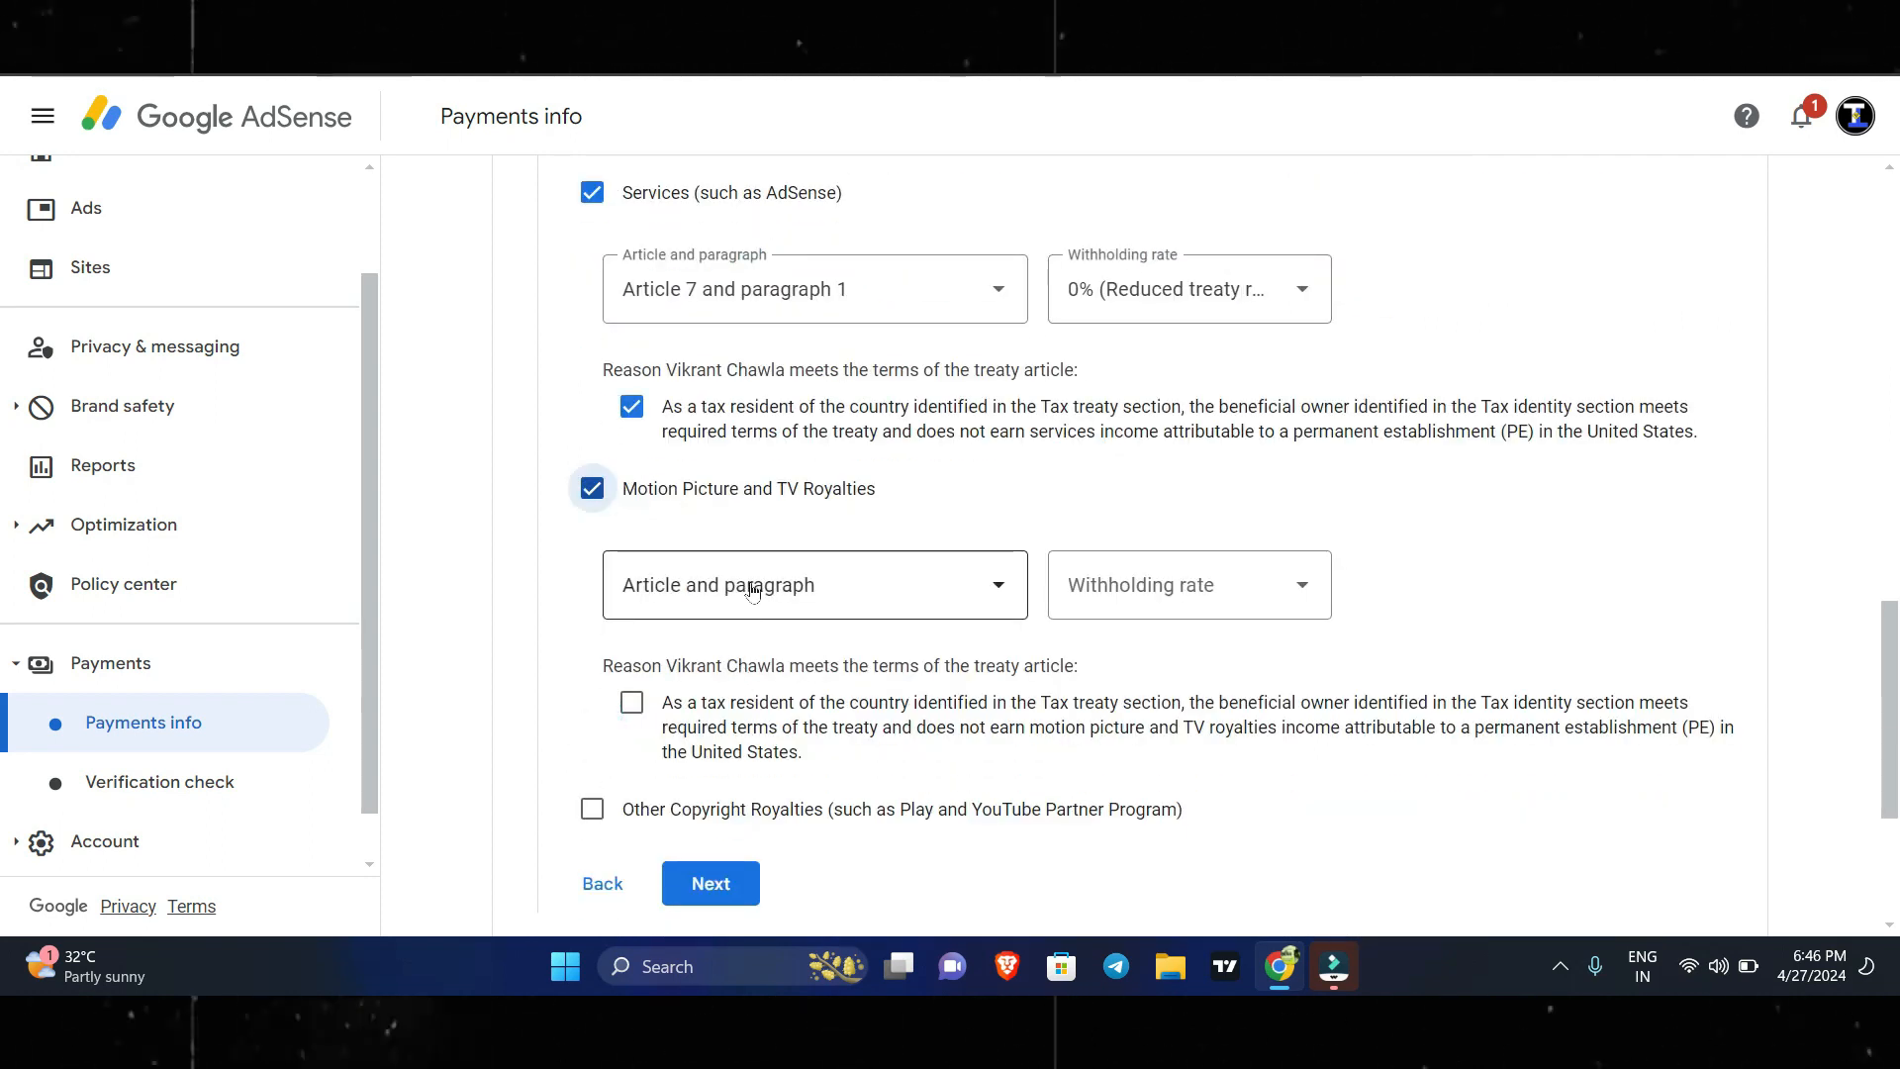
left_click(752, 592)
left_click(749, 655)
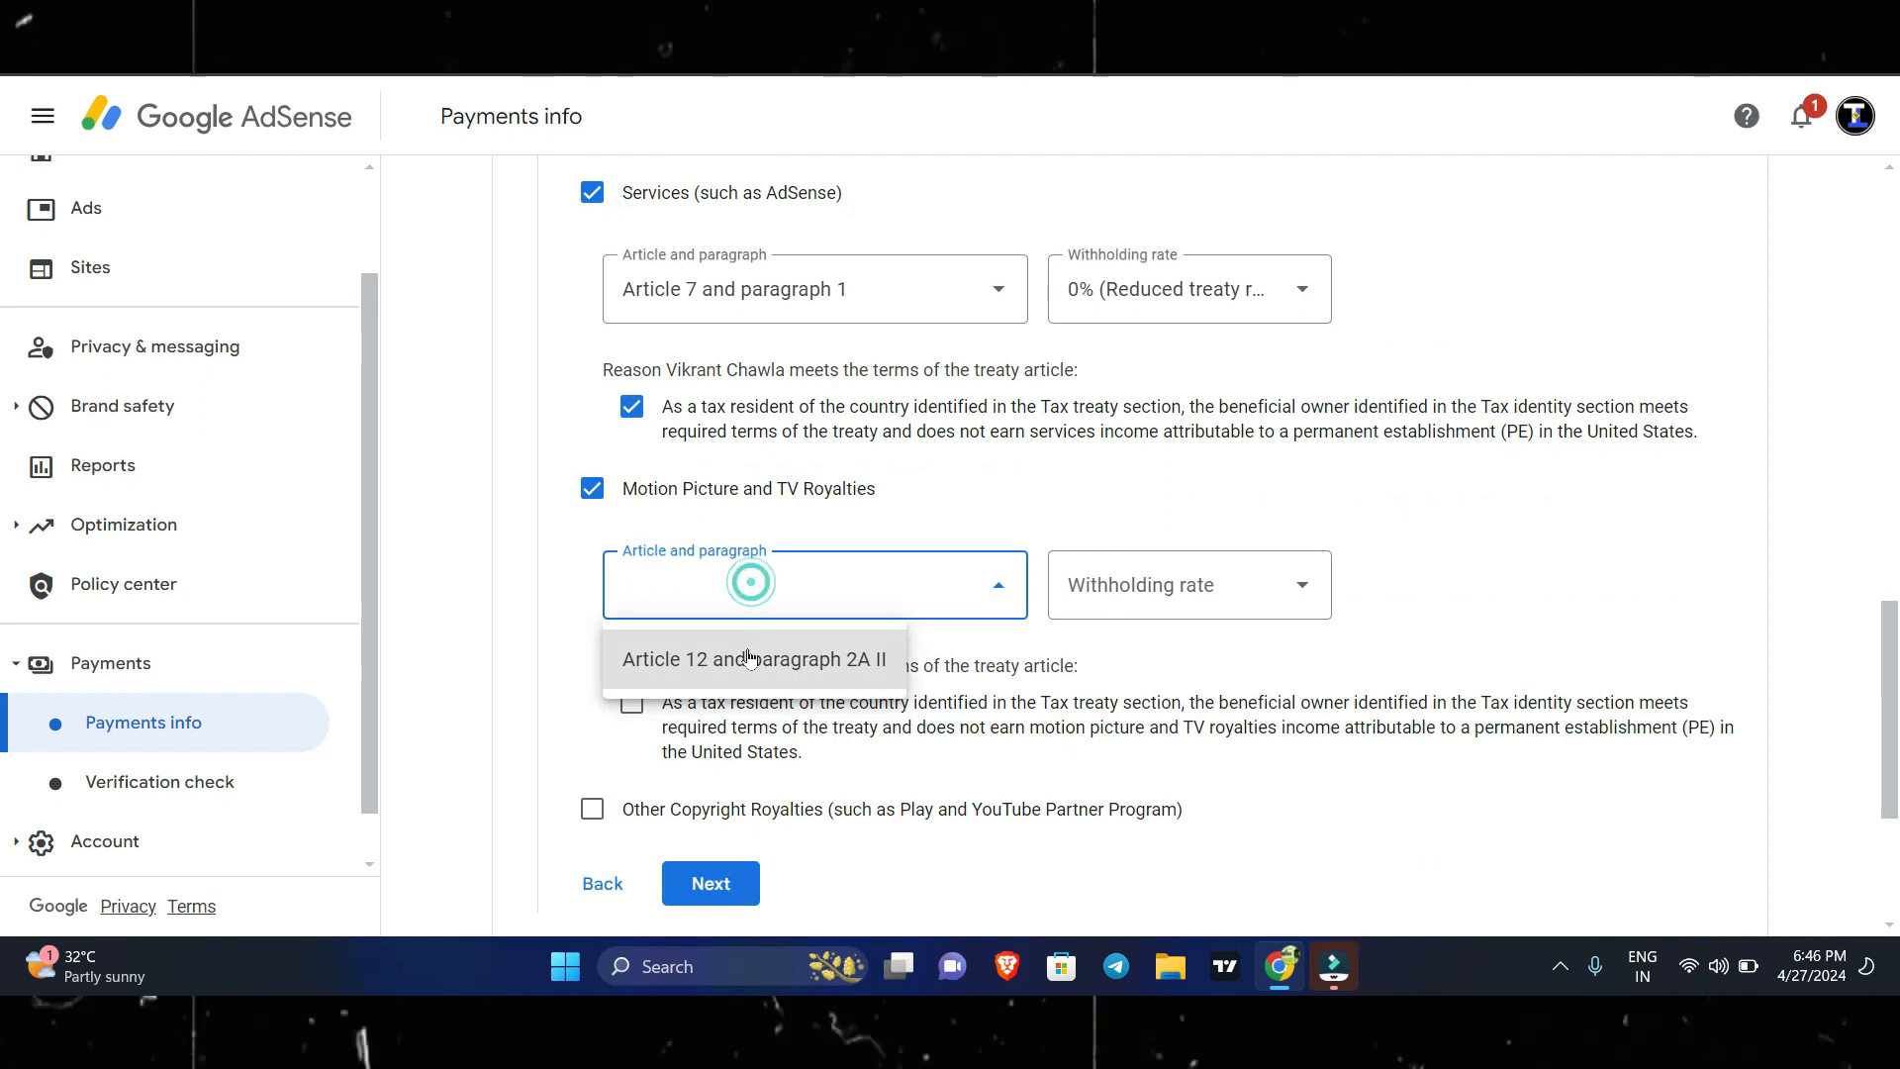
left_click(1110, 606)
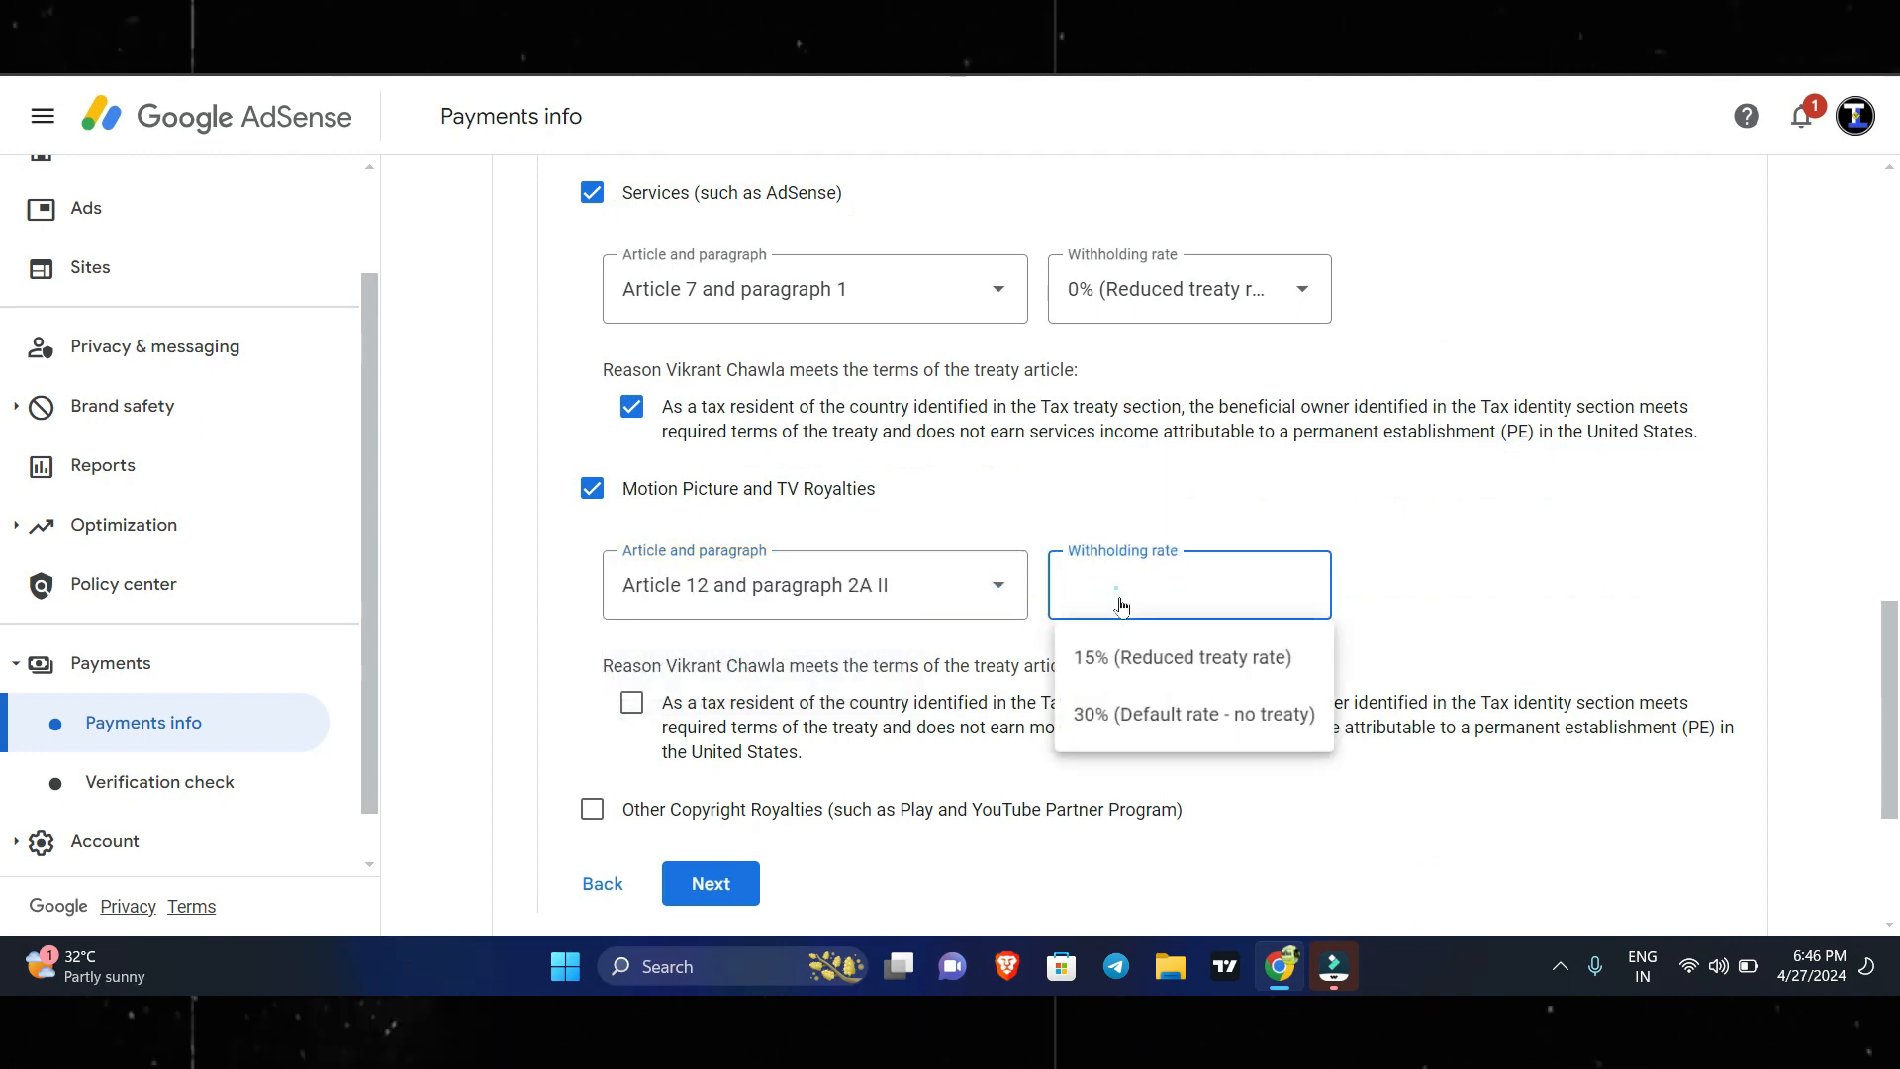
left_click(1129, 656)
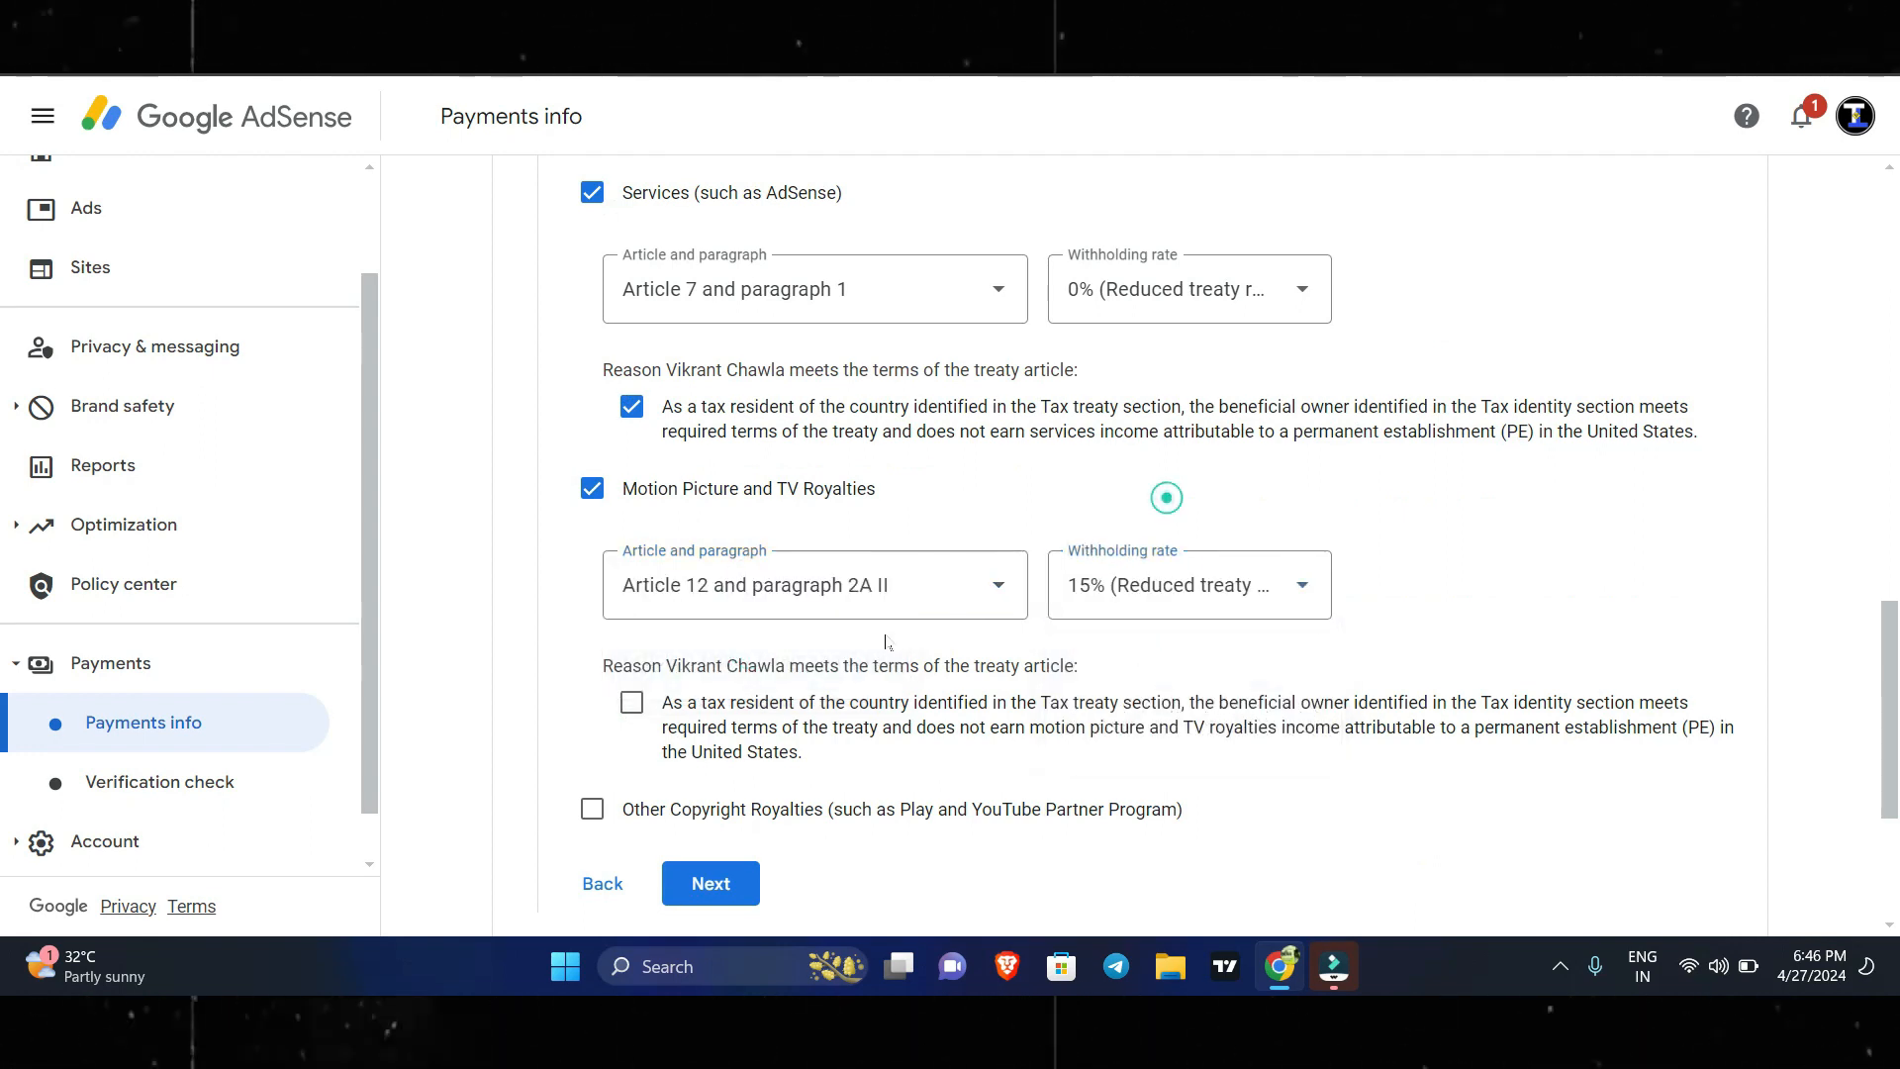
scroll(886, 641, "down", 1)
left_click(634, 581)
Claim Other Copyright Royalties under Article 12 and paragraph 2A II at 15% (Reduced treaty rate), confirm the treaty terms statement and continue.
scroll(634, 579, "down", 1)
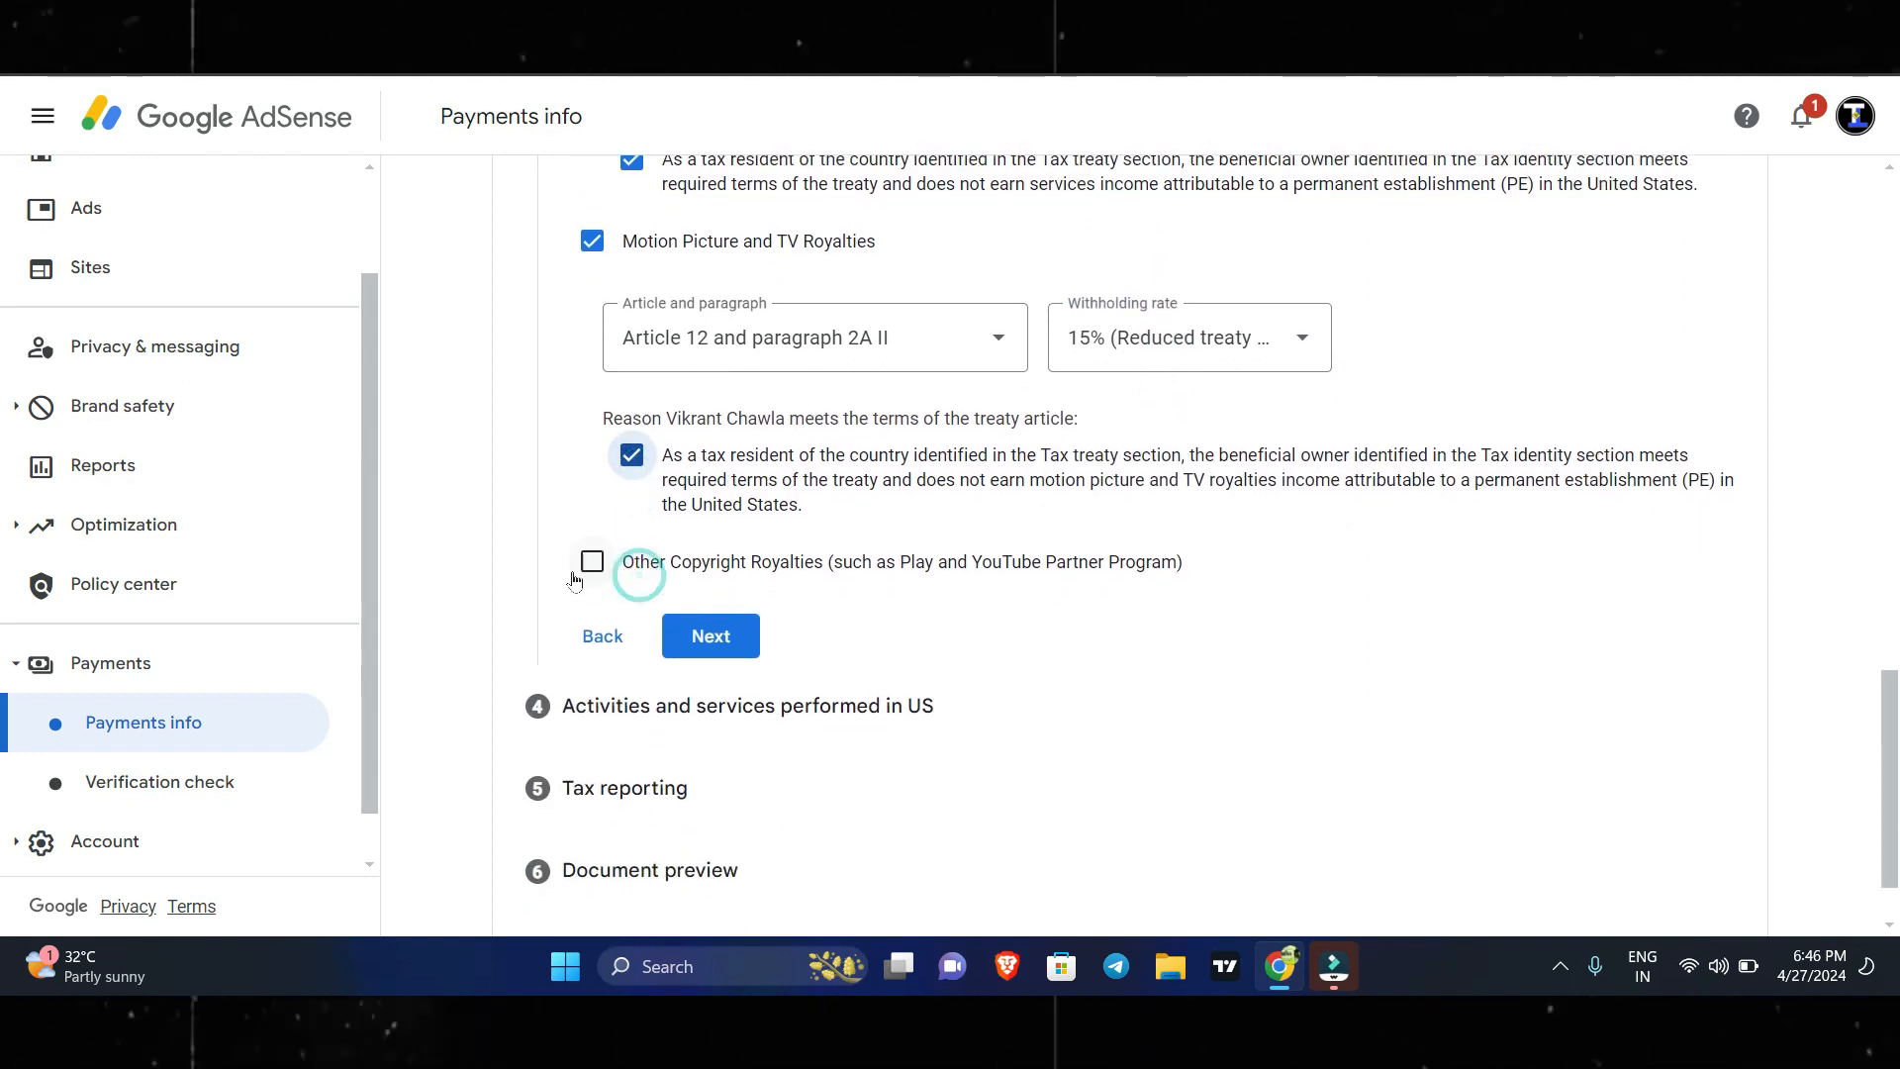
left_click(592, 566)
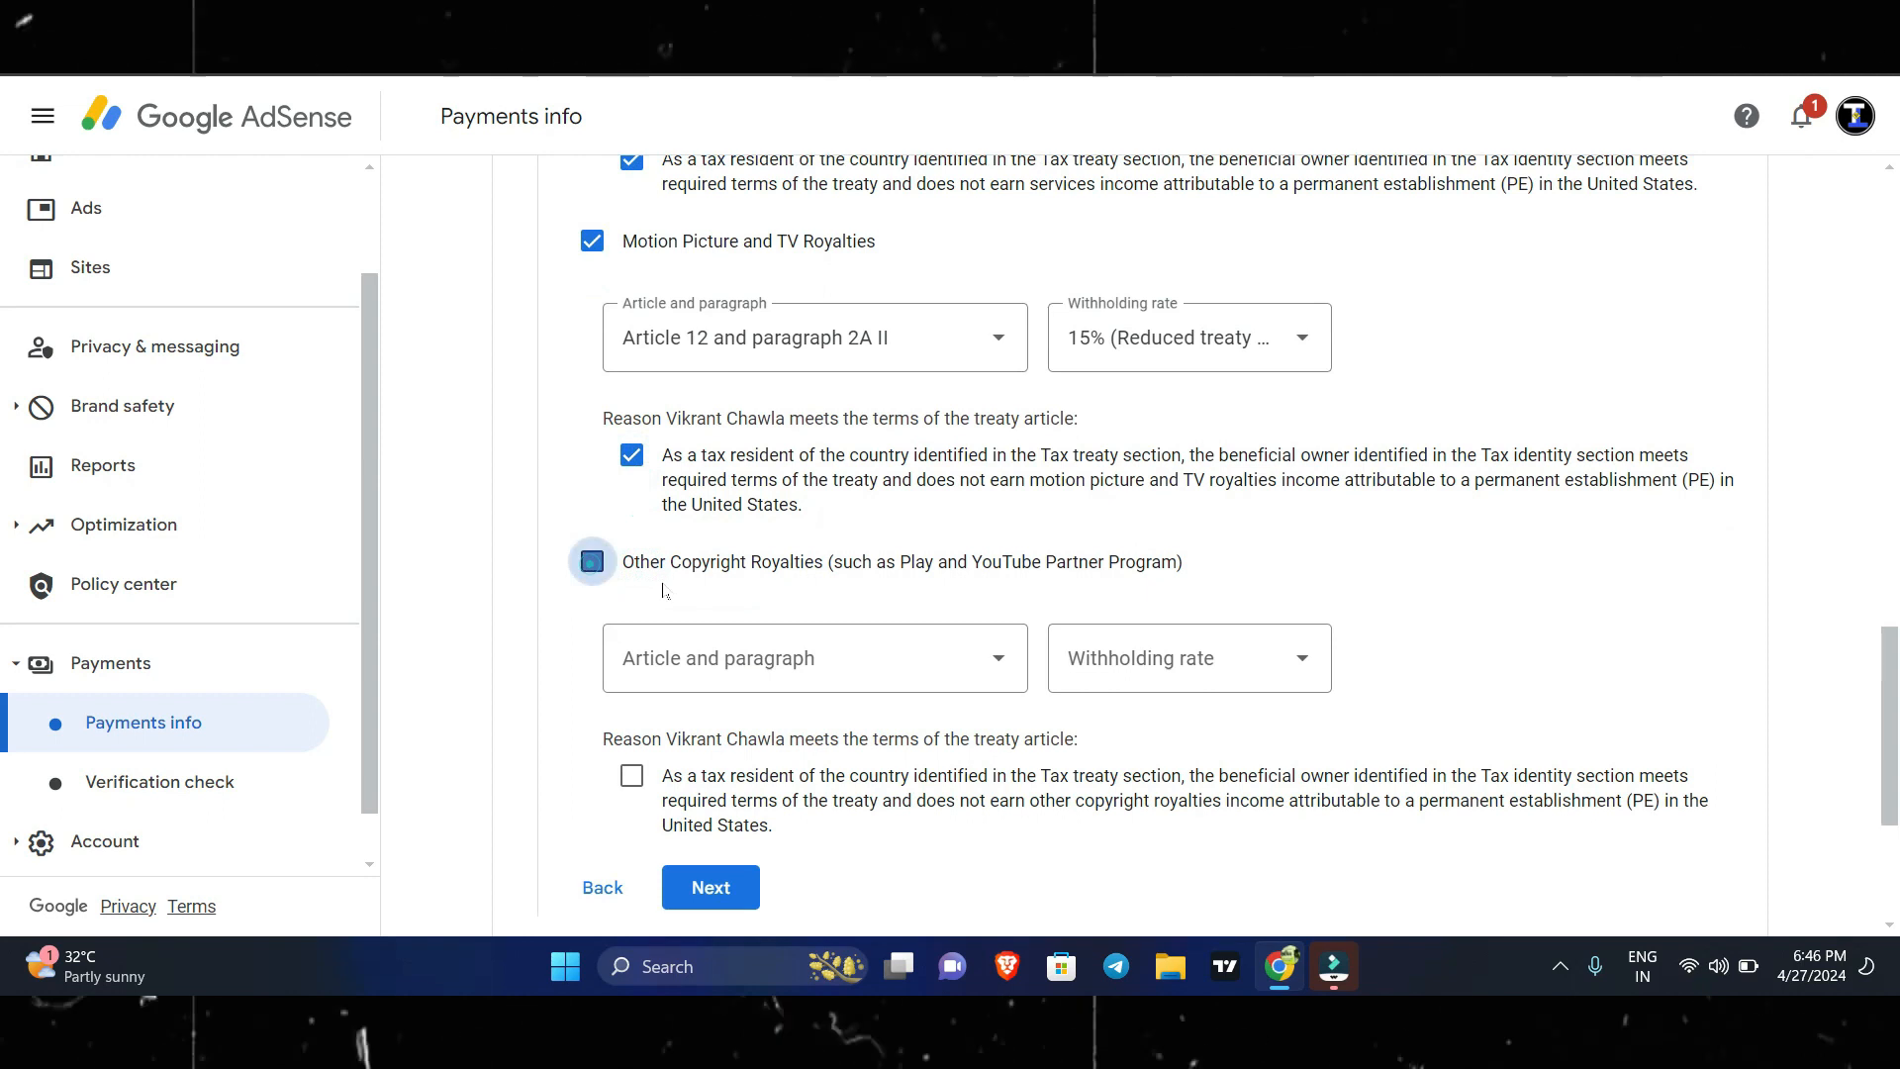
left_click(698, 652)
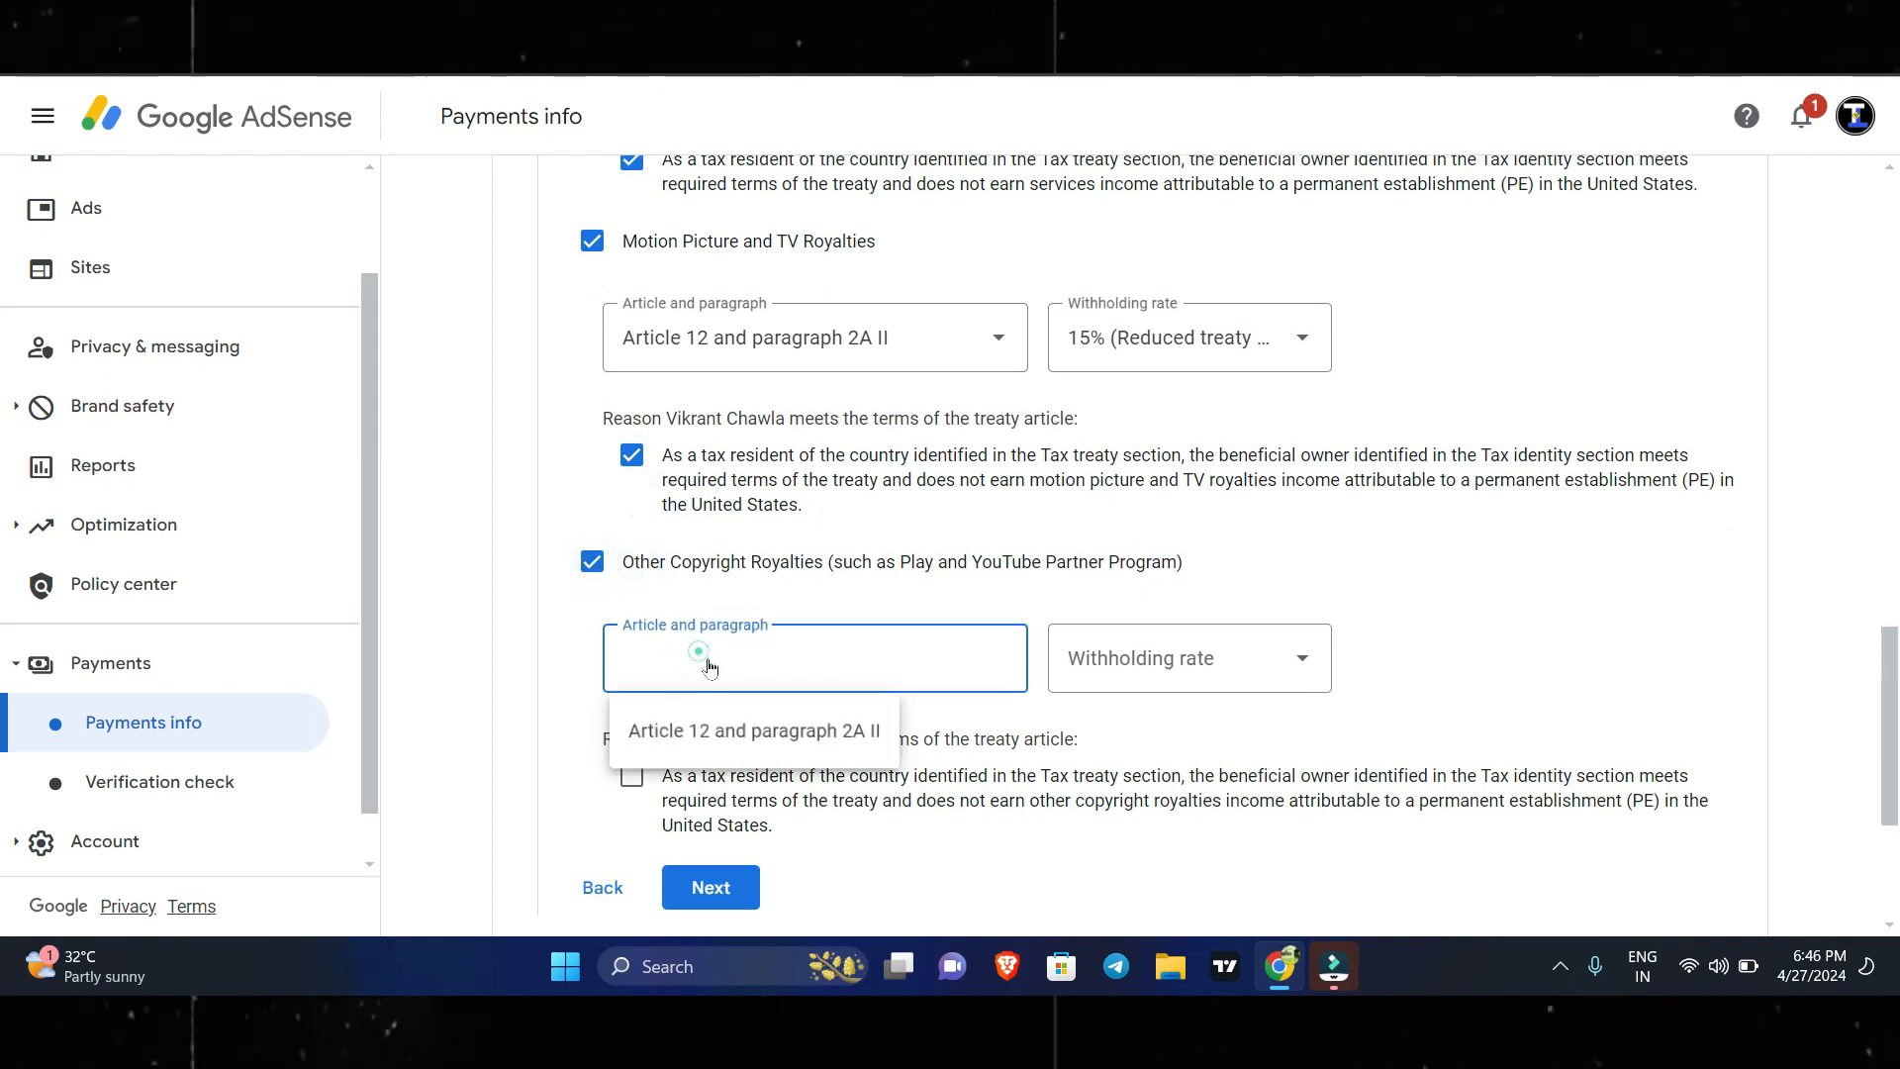
left_click(718, 727)
left_click(1219, 663)
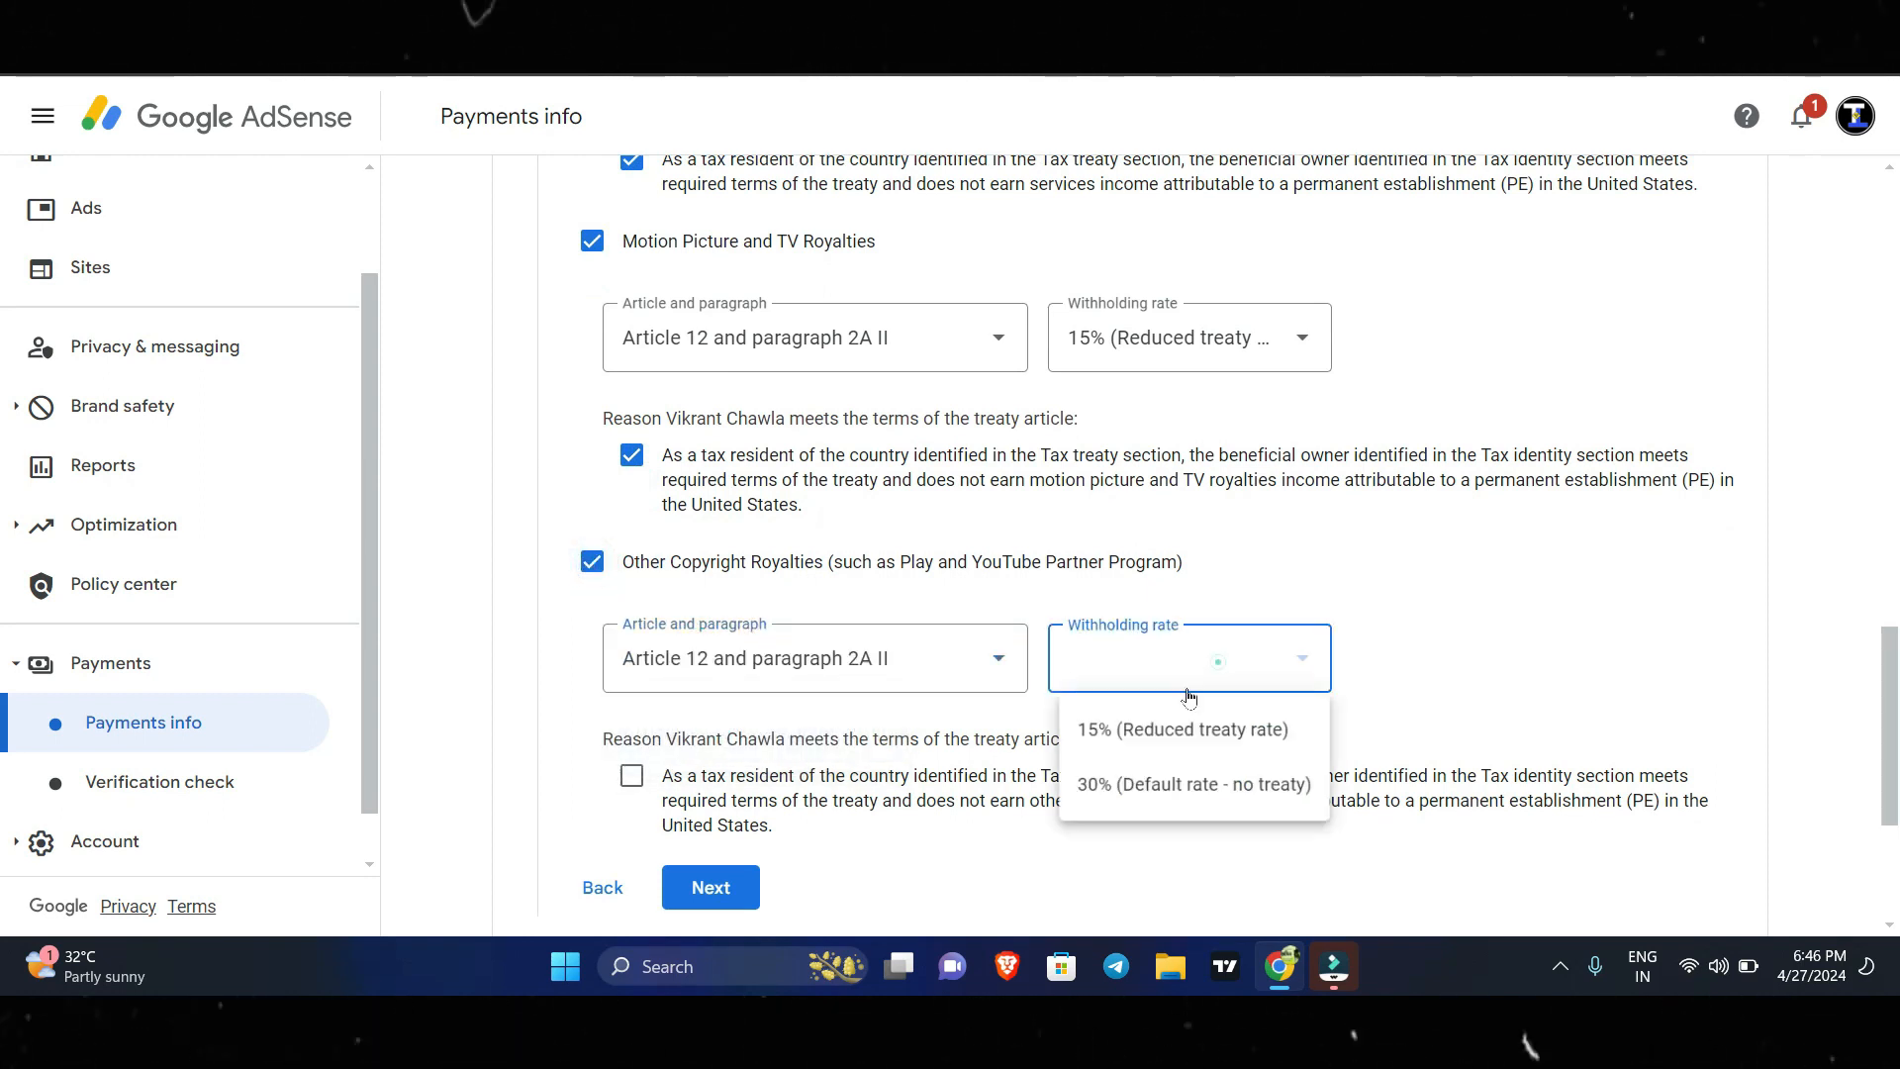
left_click(1141, 729)
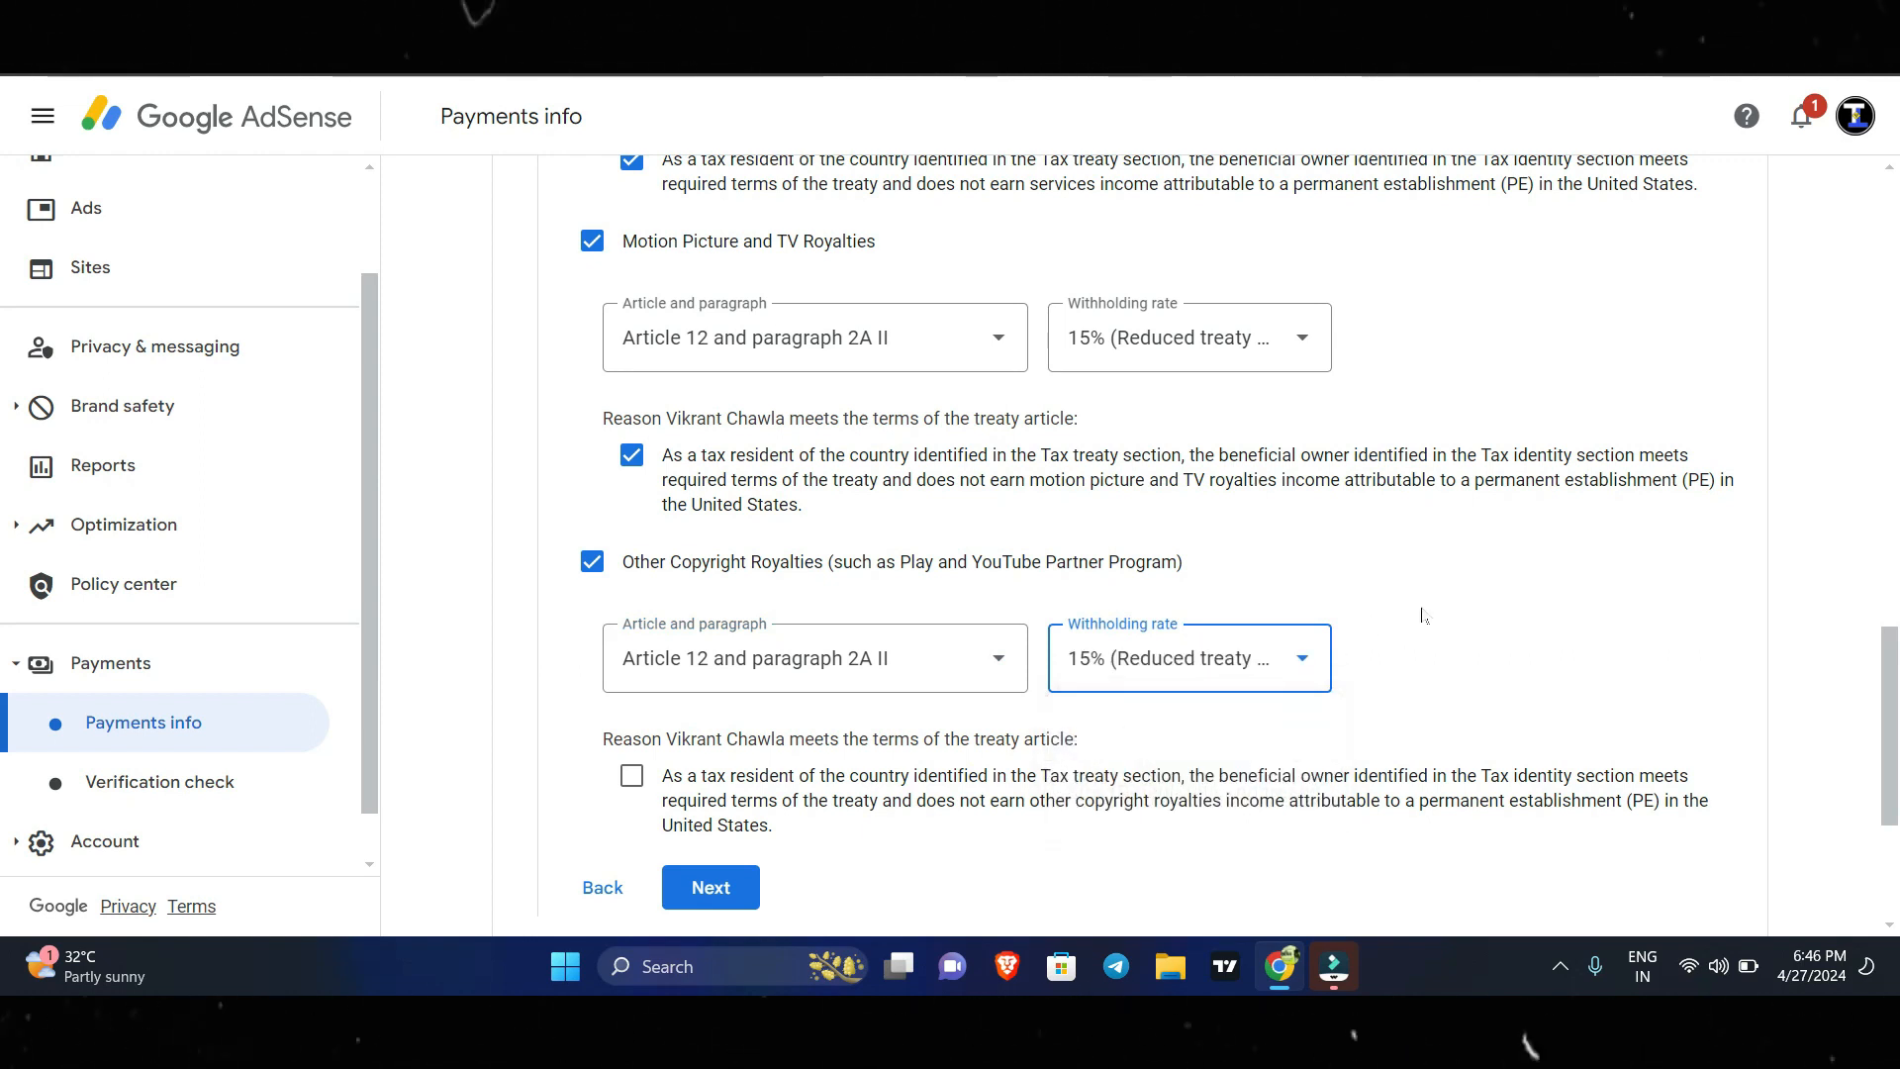
scroll(1422, 609, "down", 3)
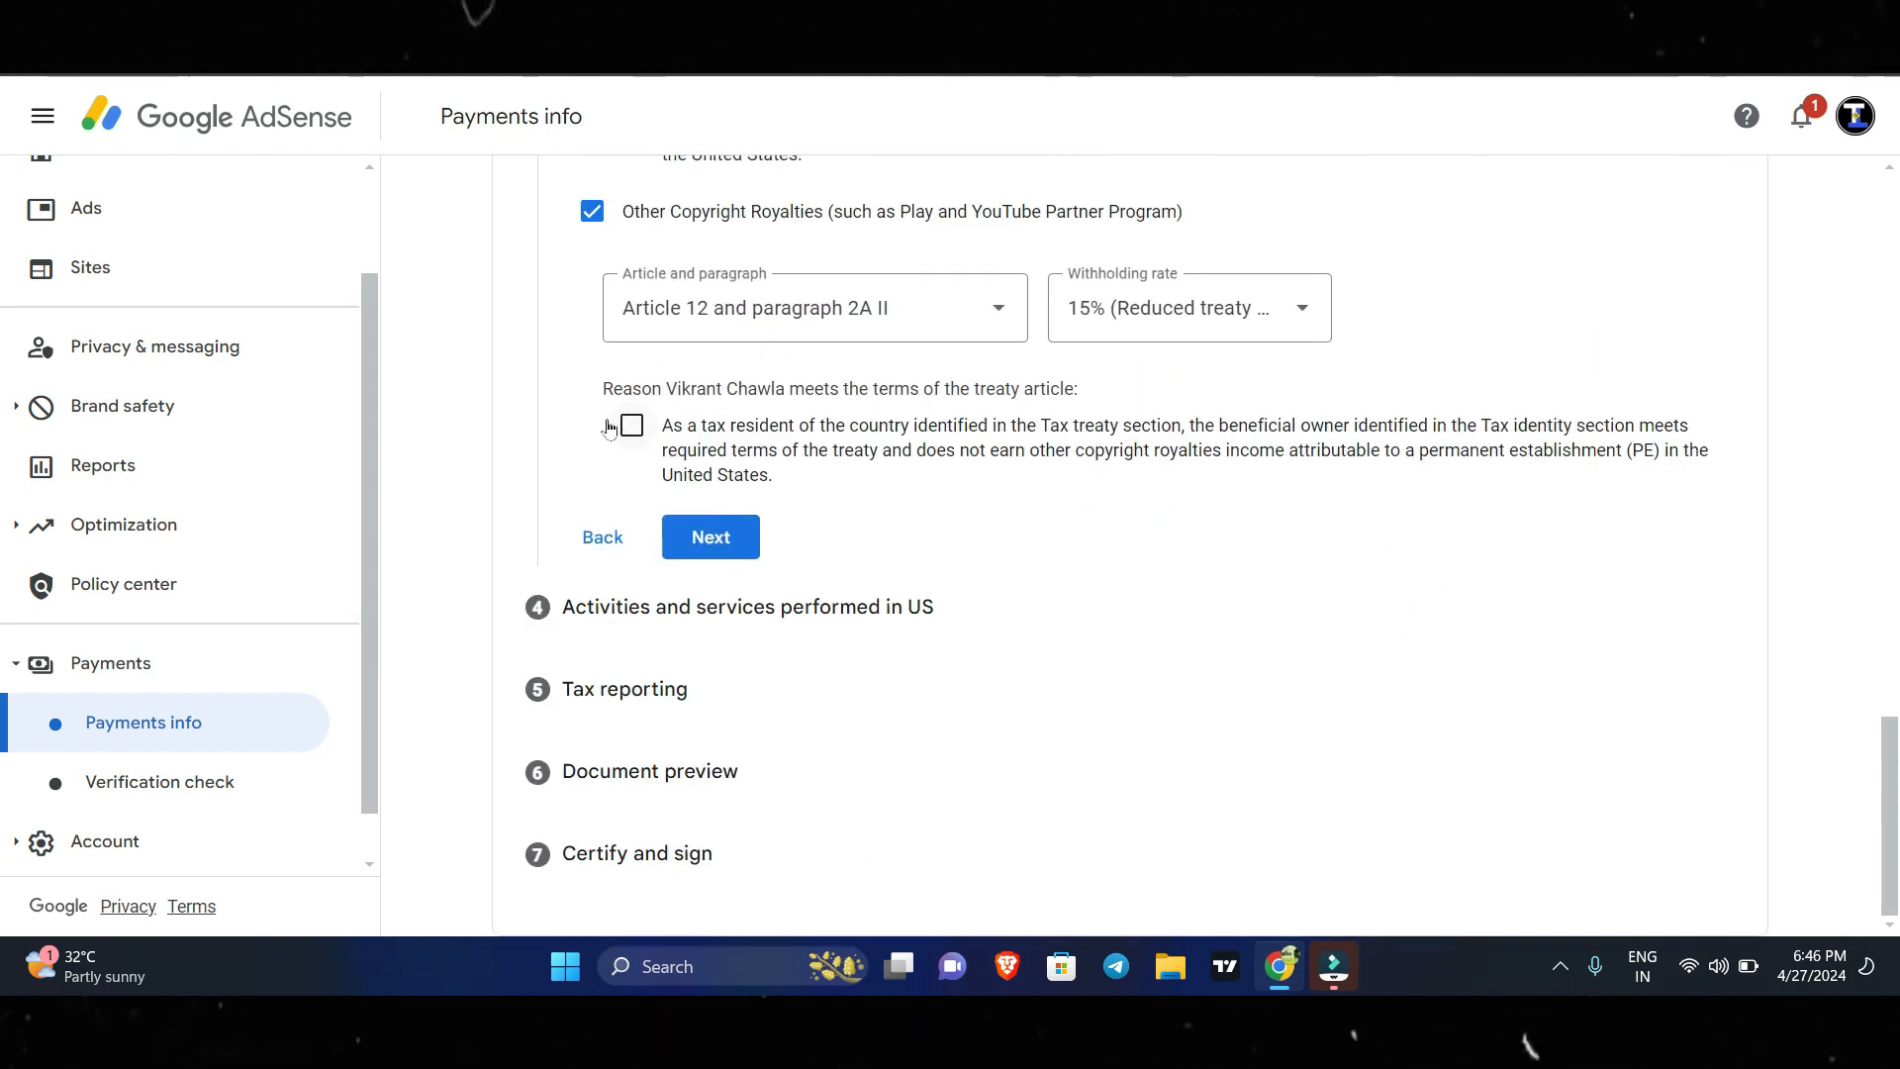
left_click(632, 435)
left_click(712, 538)
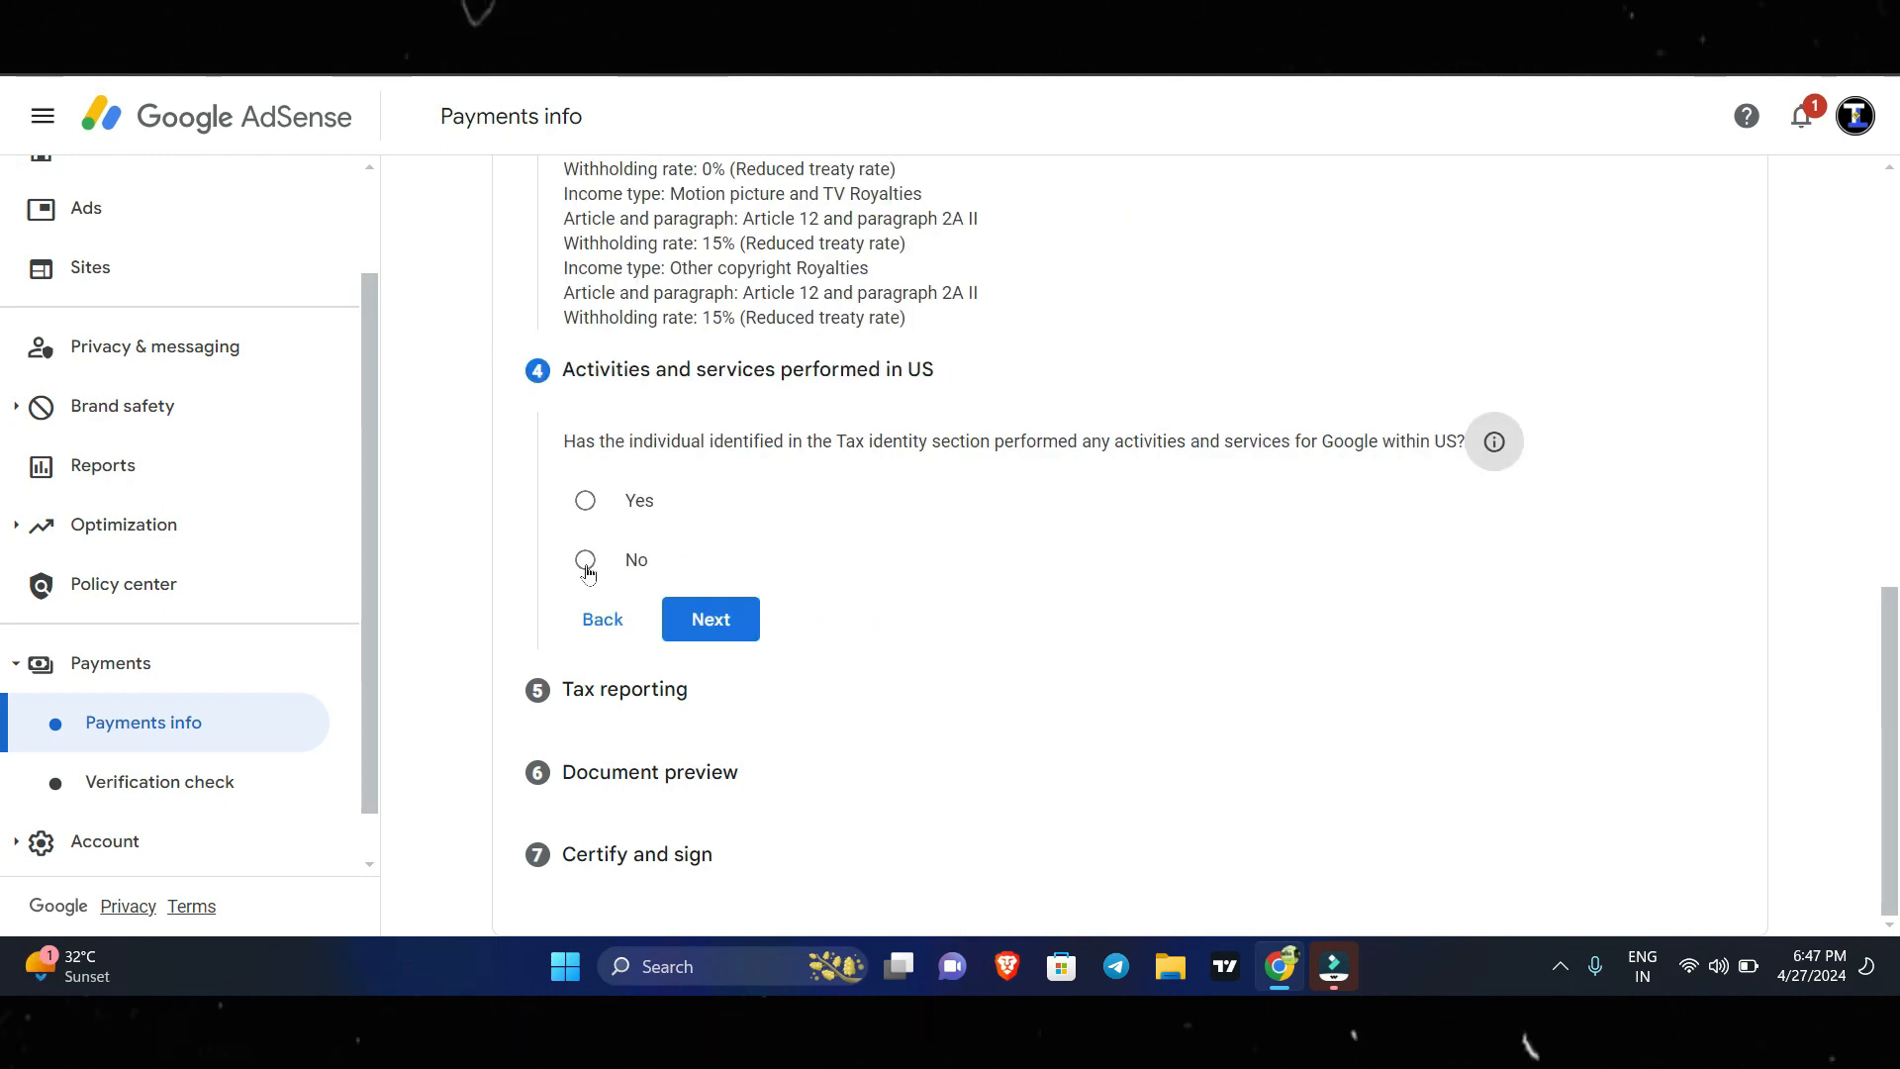
Answer No to activities and services performed within the US, certify that services are performed solely outside the US, and continue to Tax reporting.
left_click(586, 560)
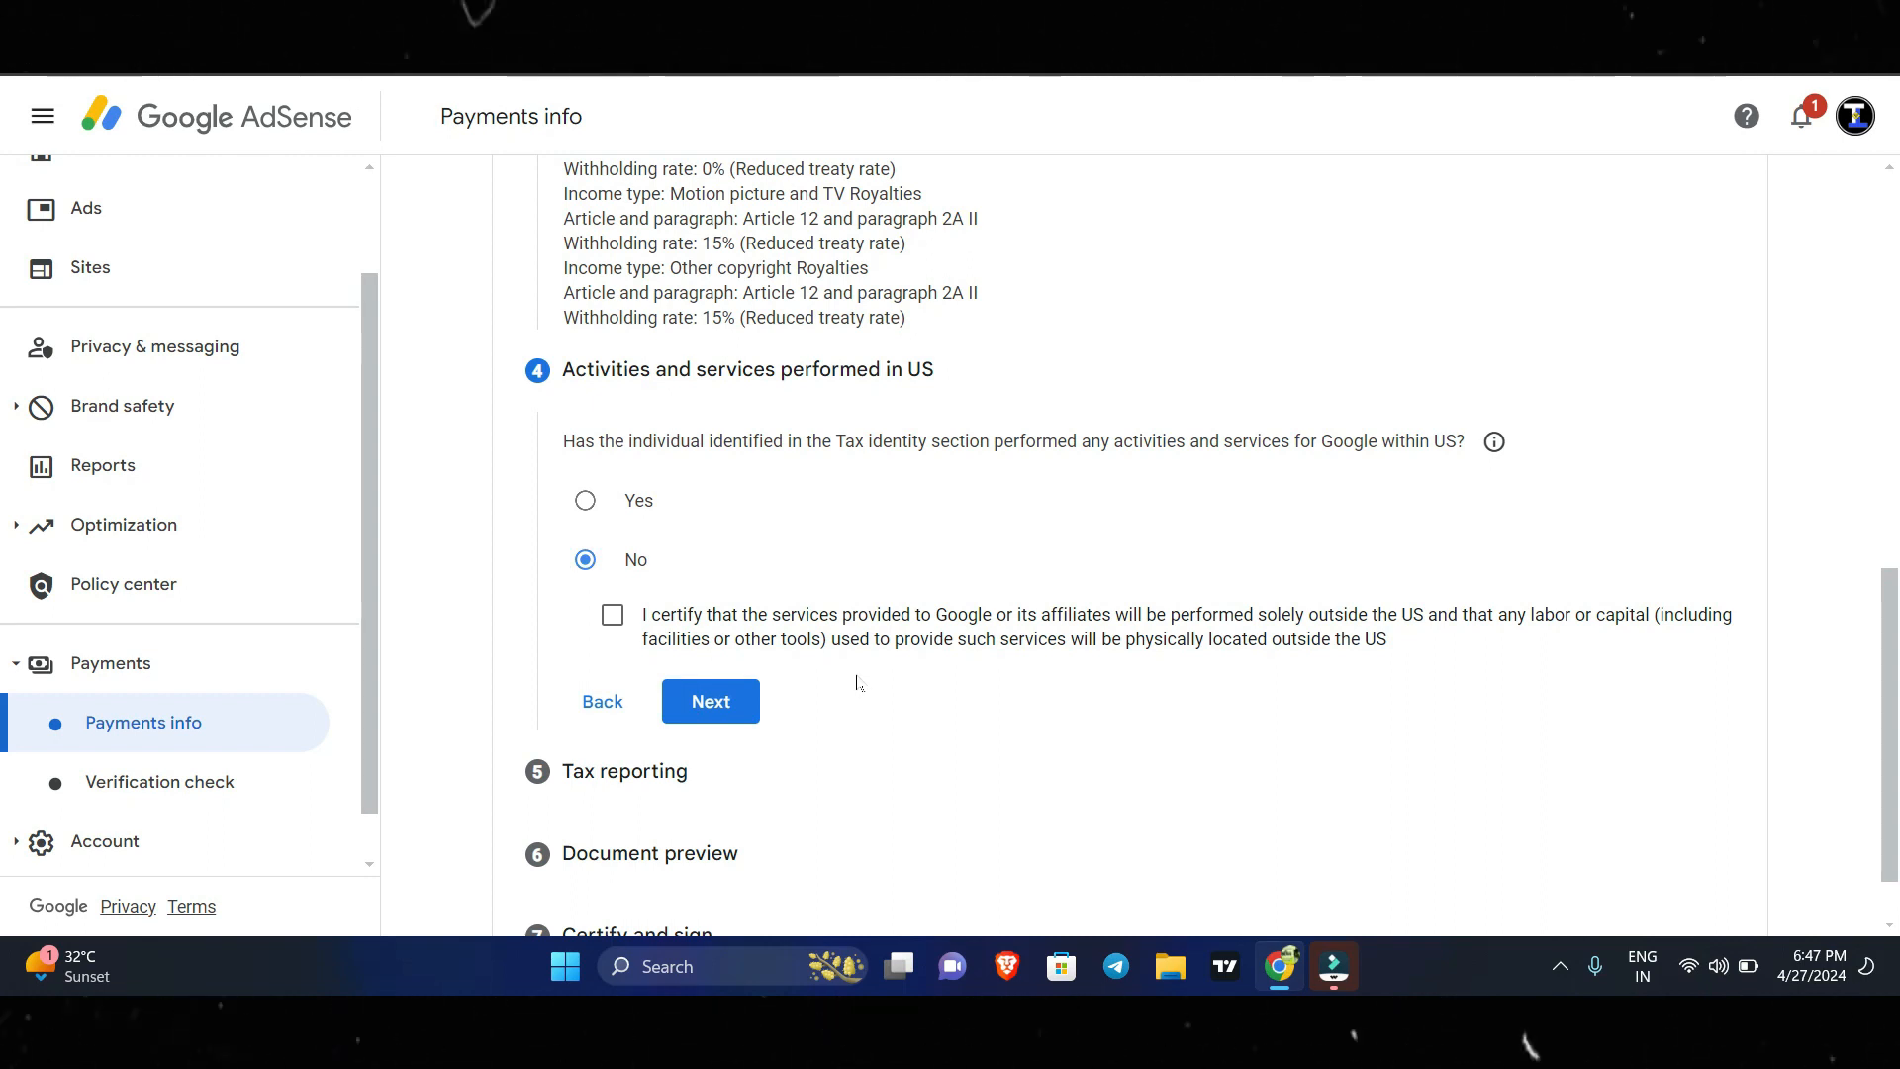
left_click(612, 615)
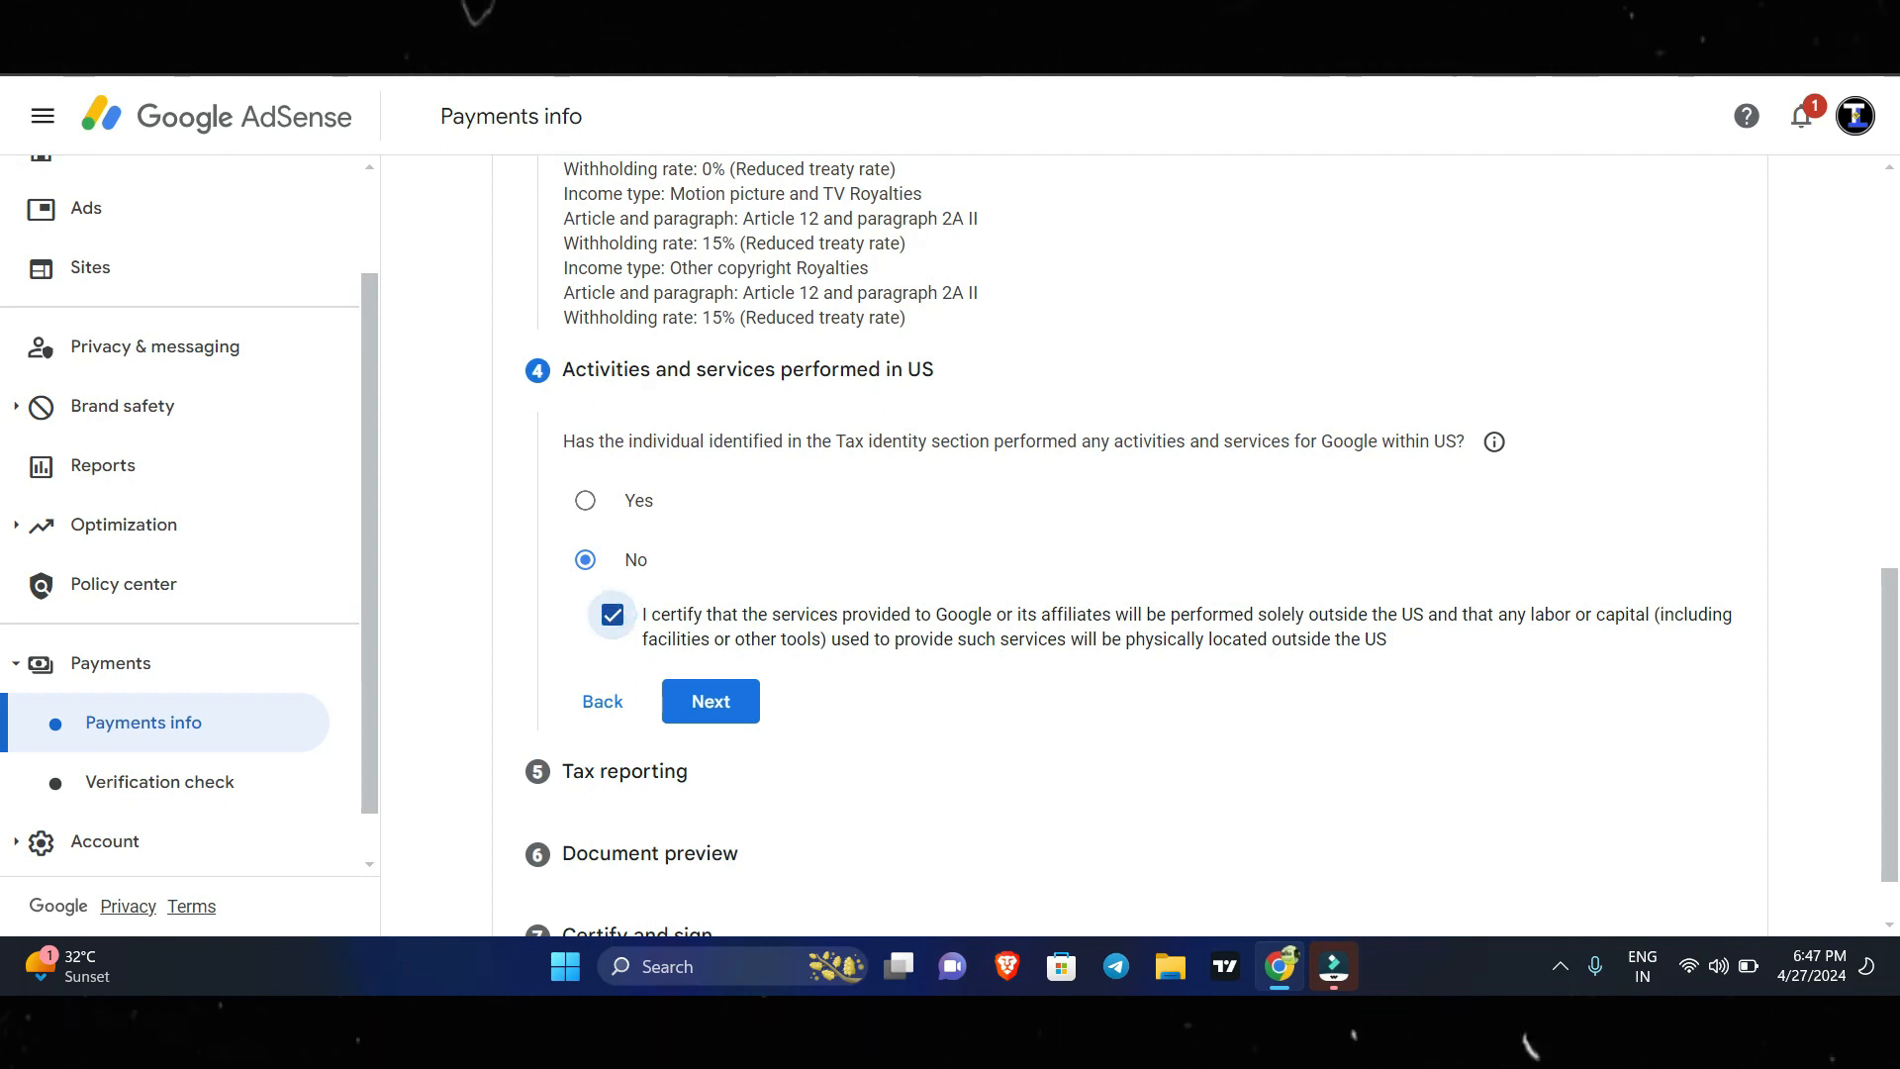
left_click(730, 700)
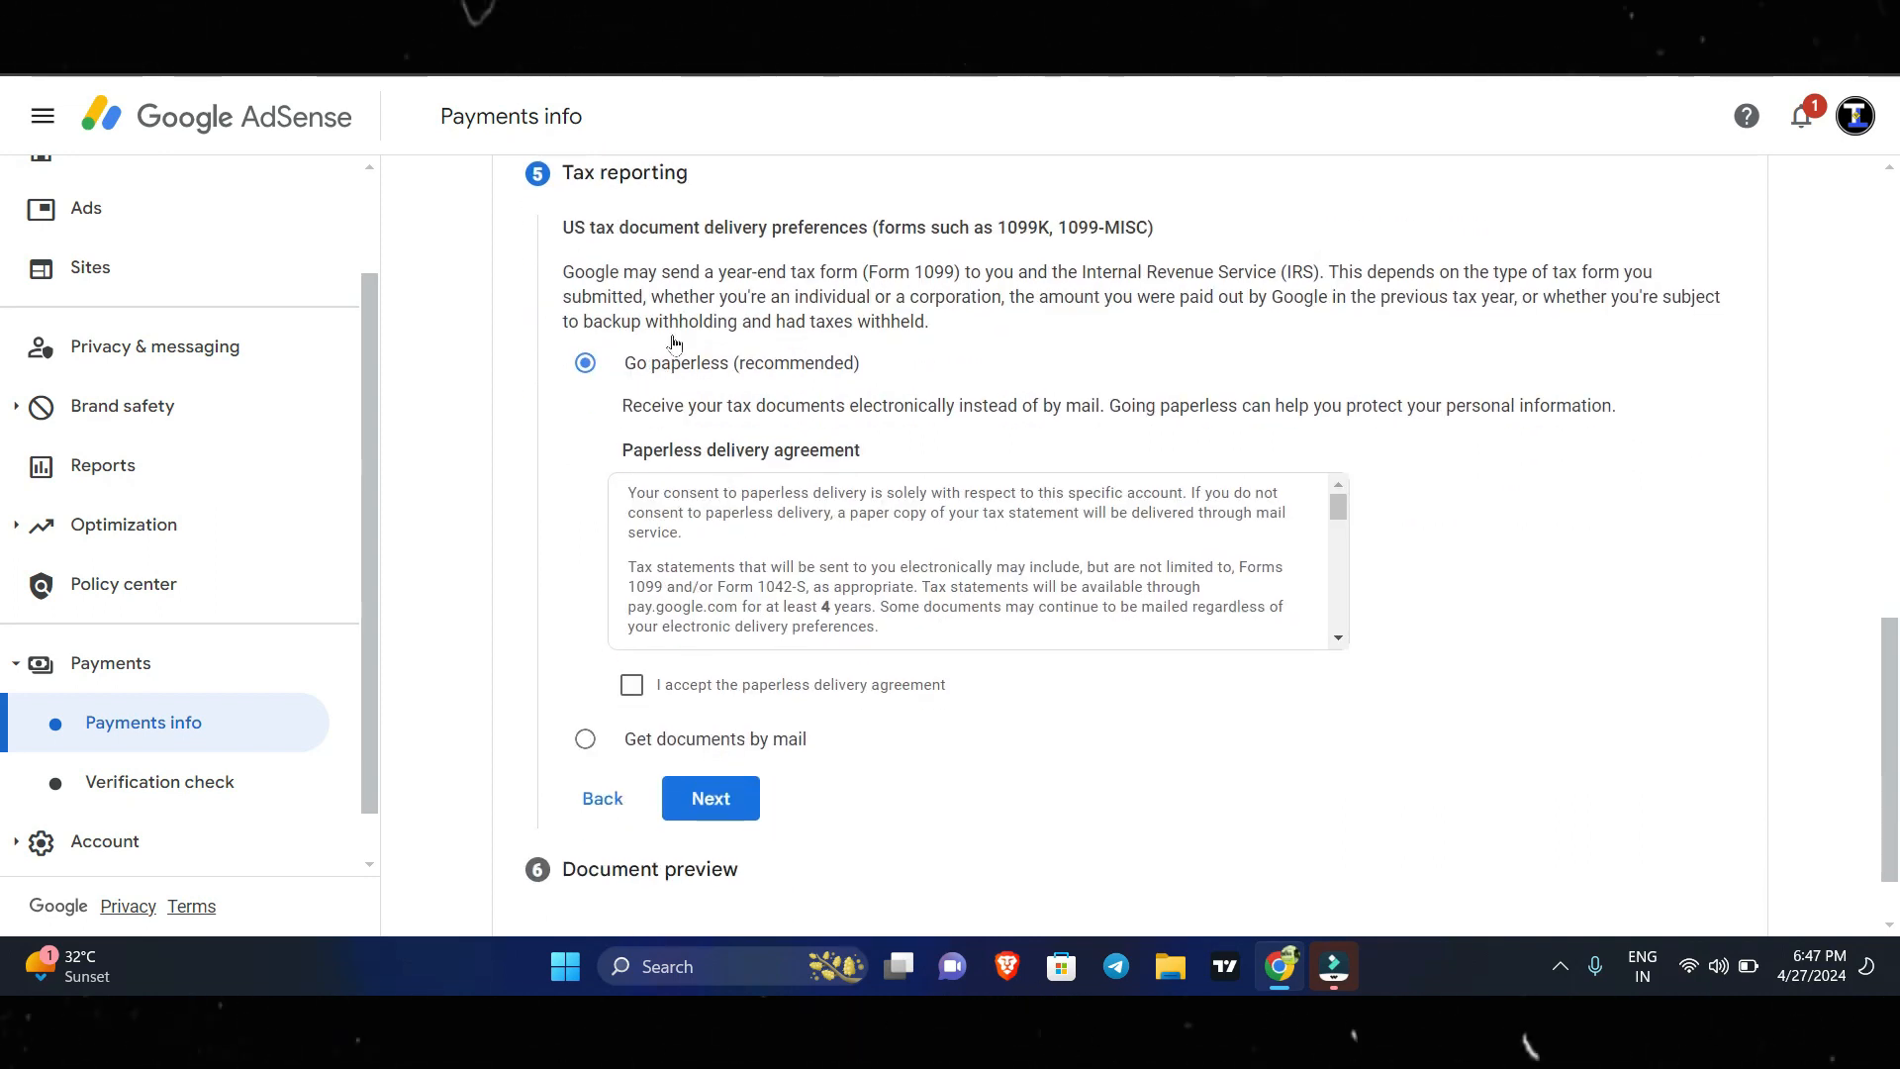
Accept the paperless delivery agreement for tax documents, and confirm the generated tax forms as reviewed to proceed to Certify and sign.
left_click(633, 686)
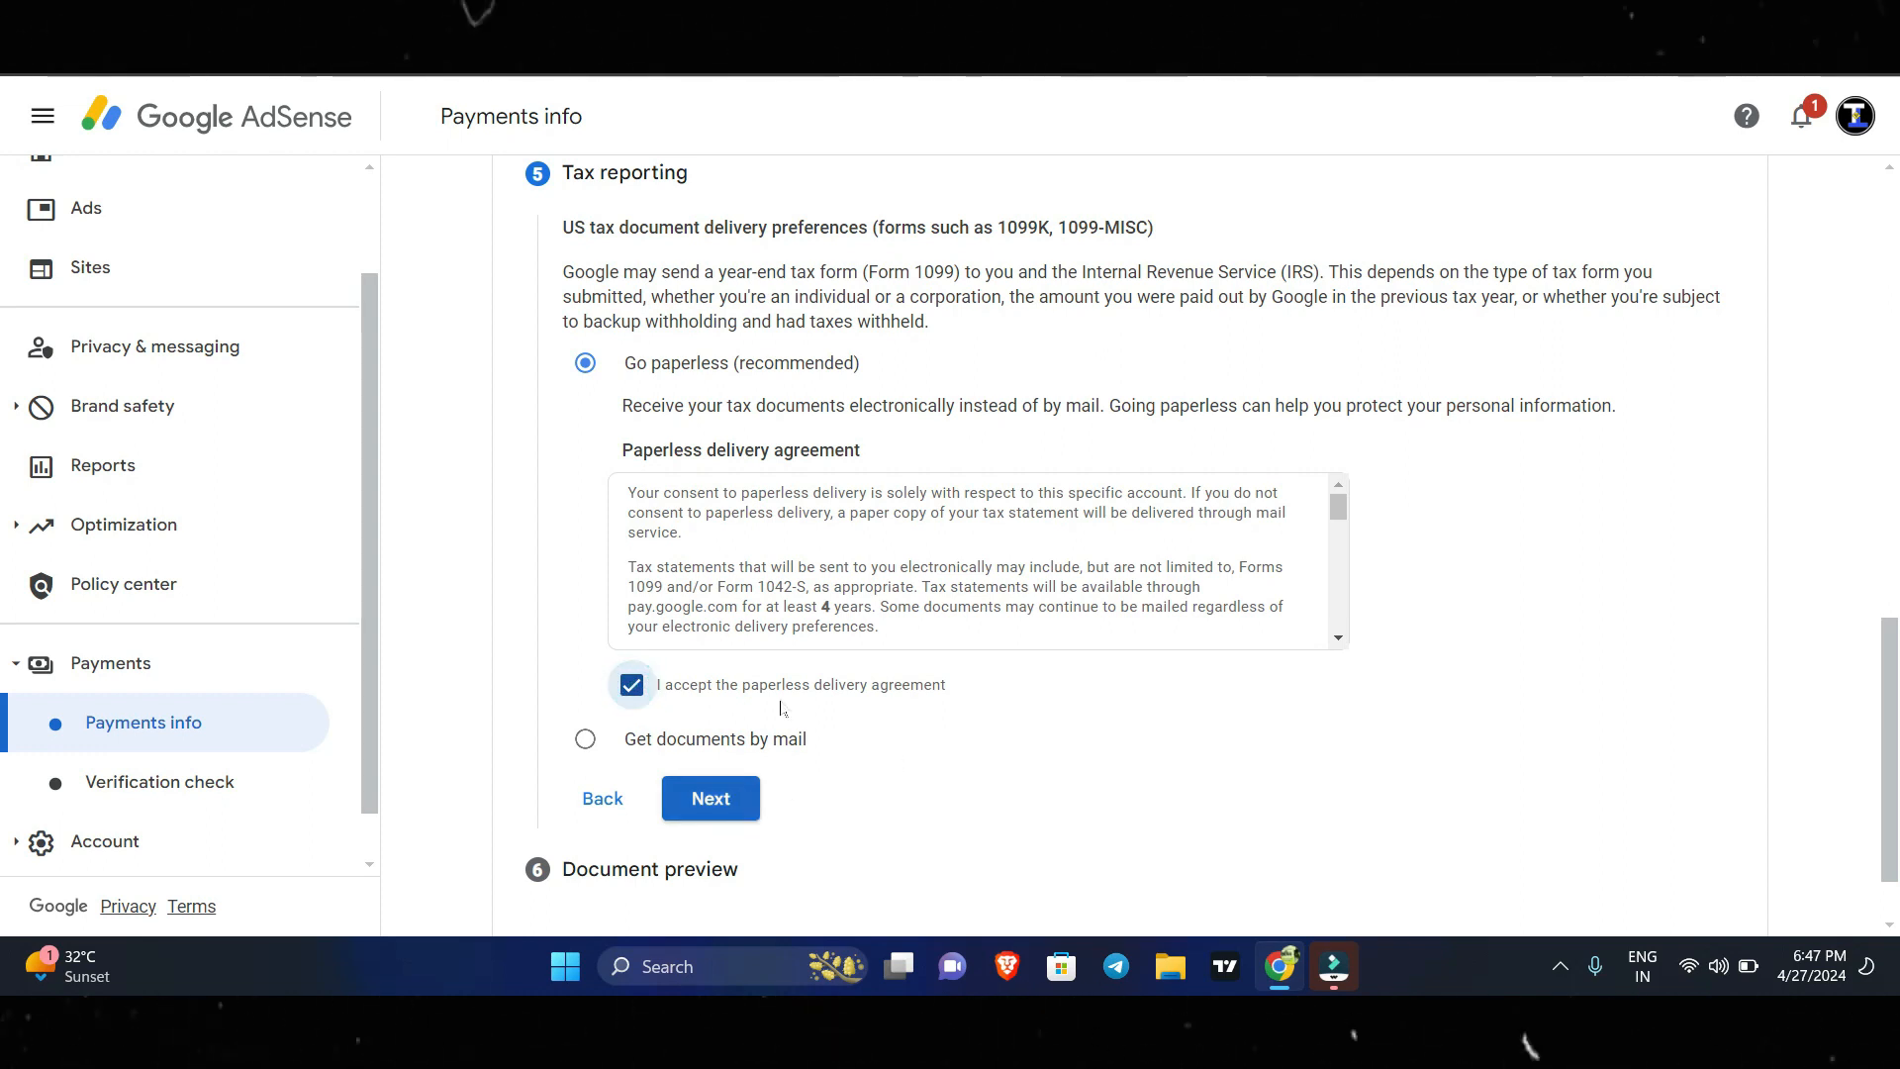
left_click(713, 800)
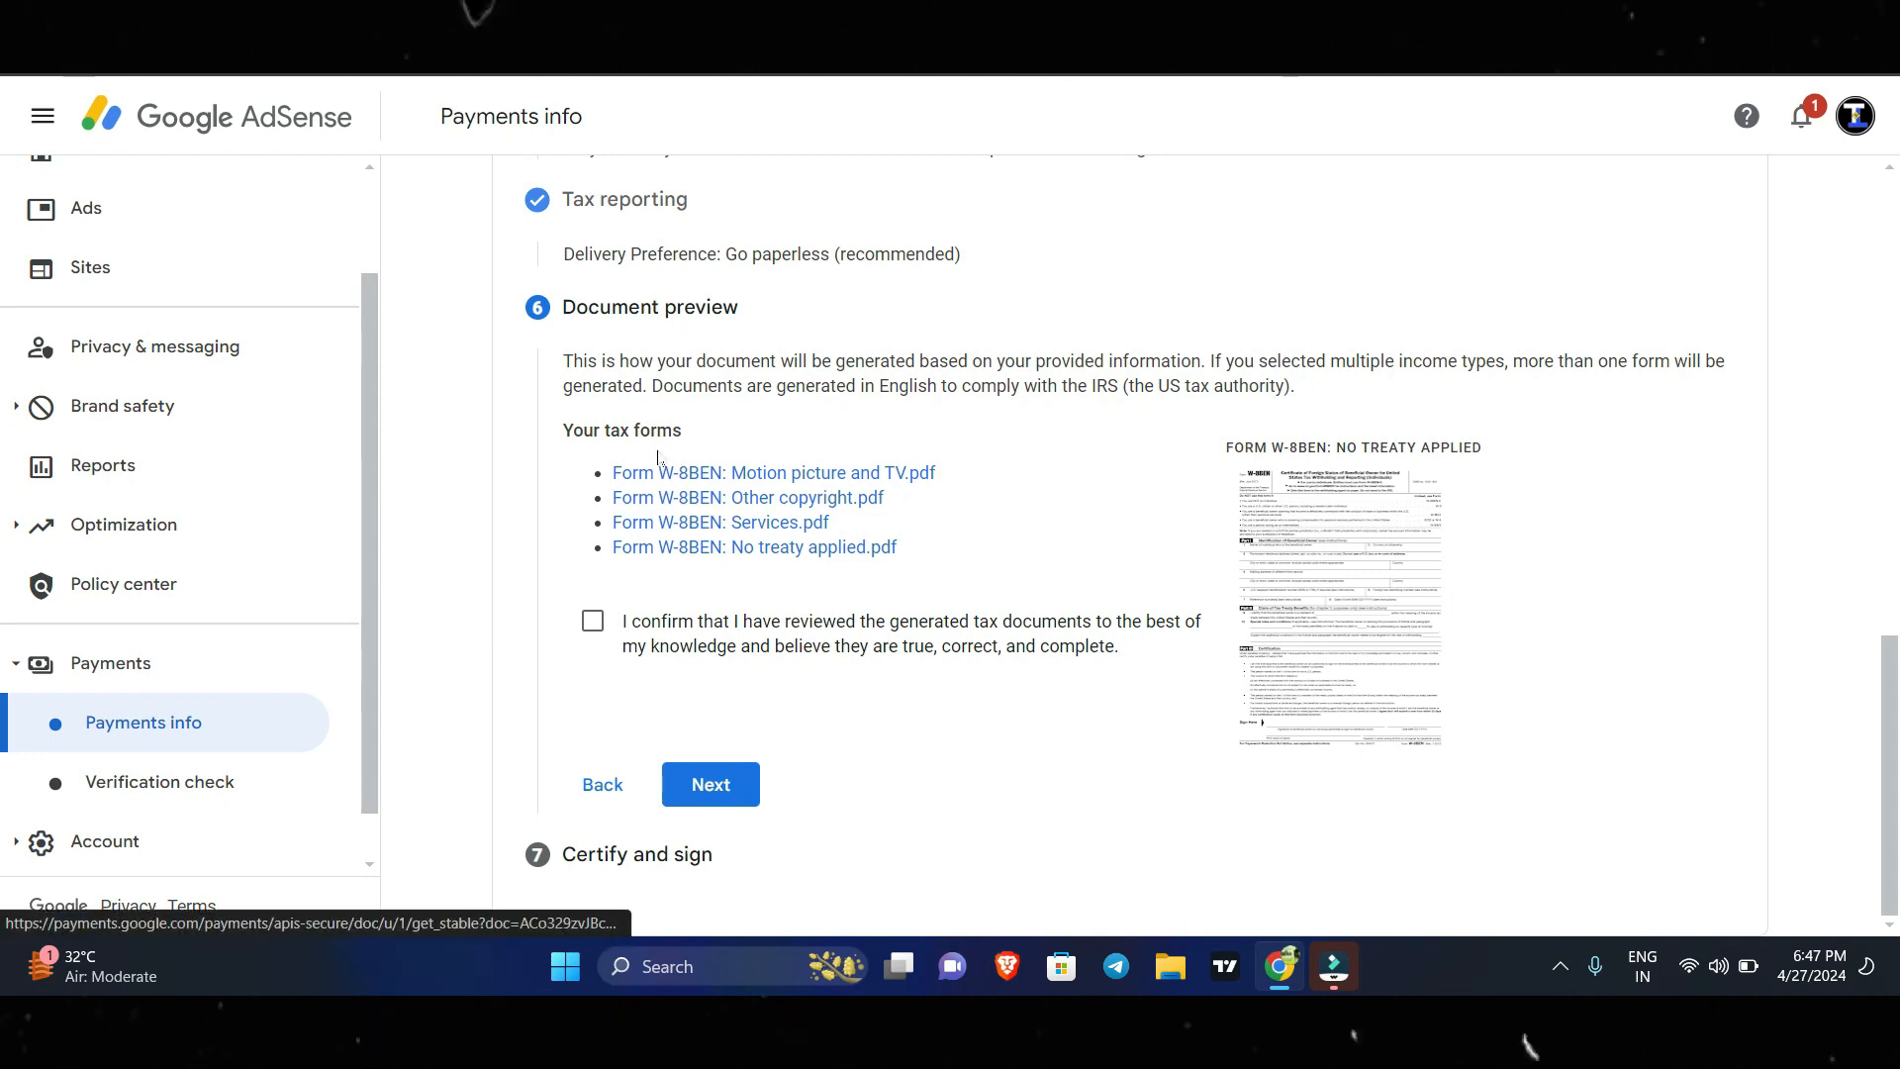
left_click(593, 621)
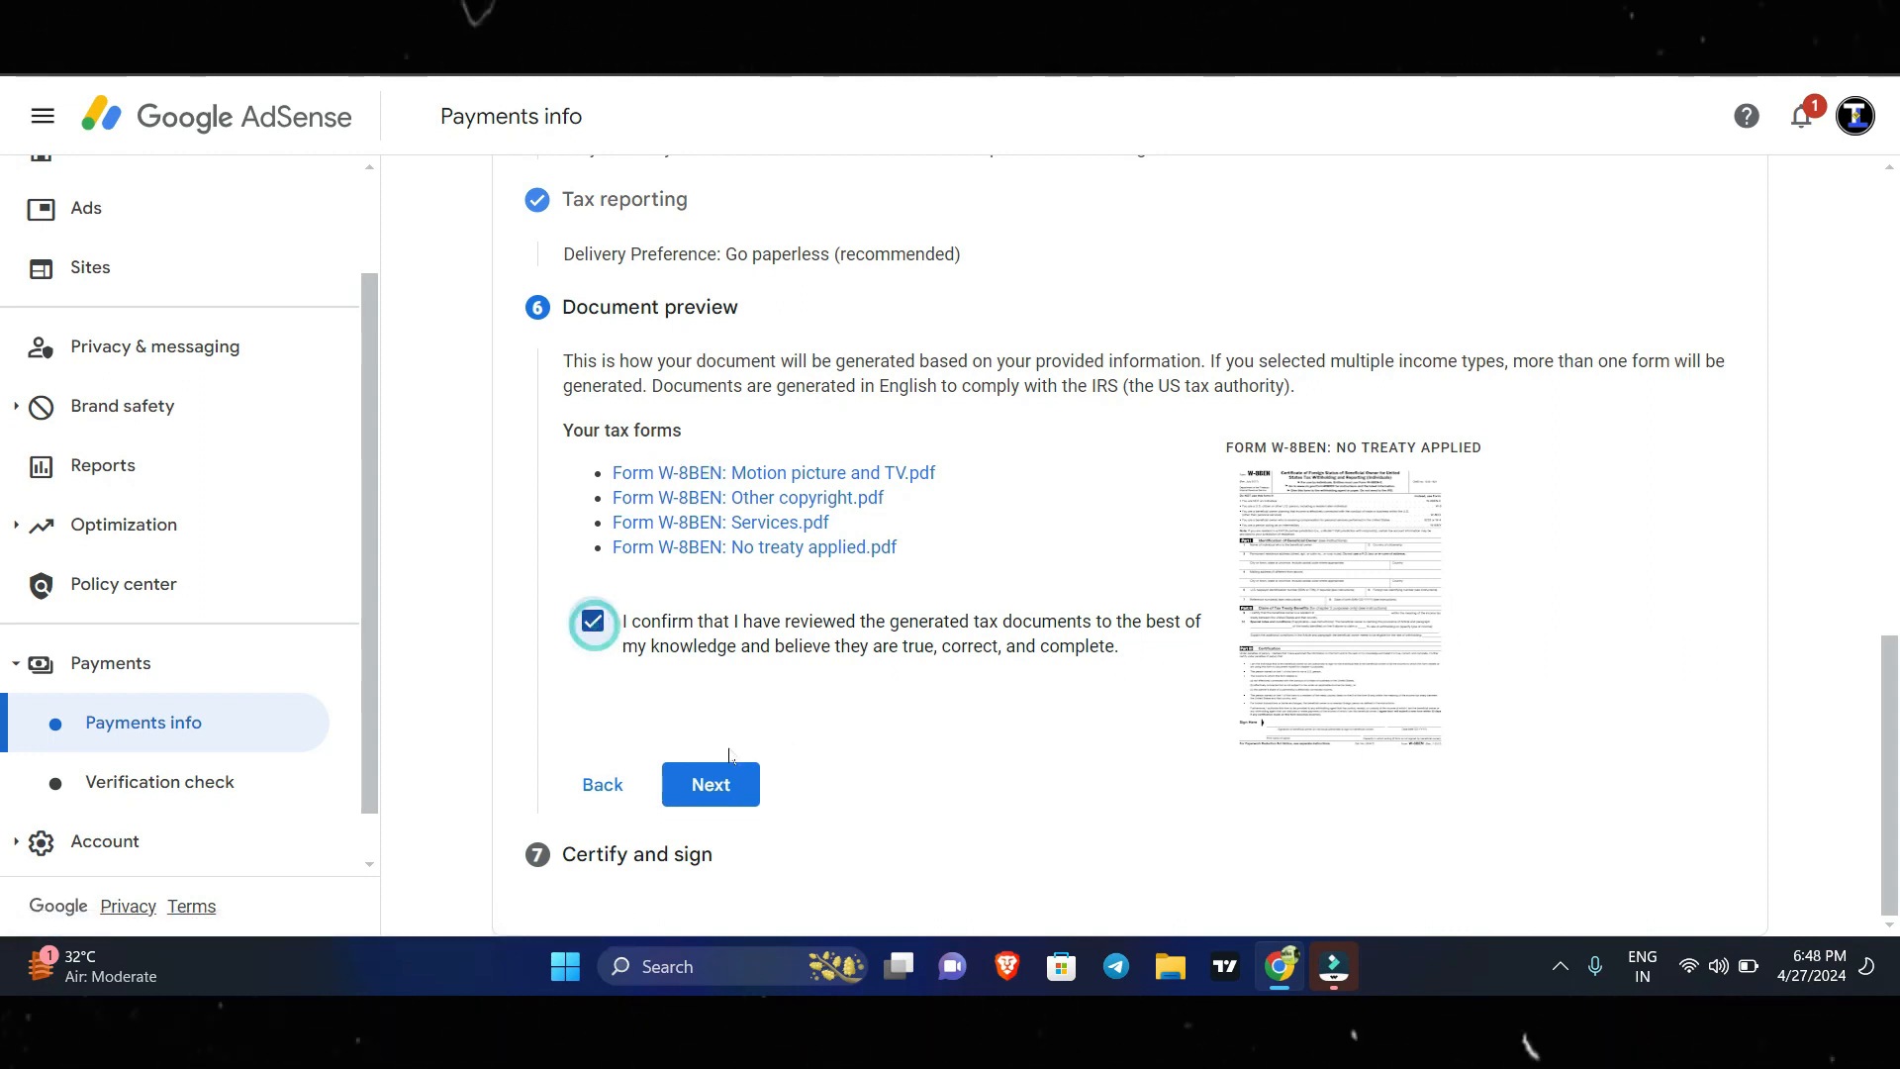
left_click(720, 782)
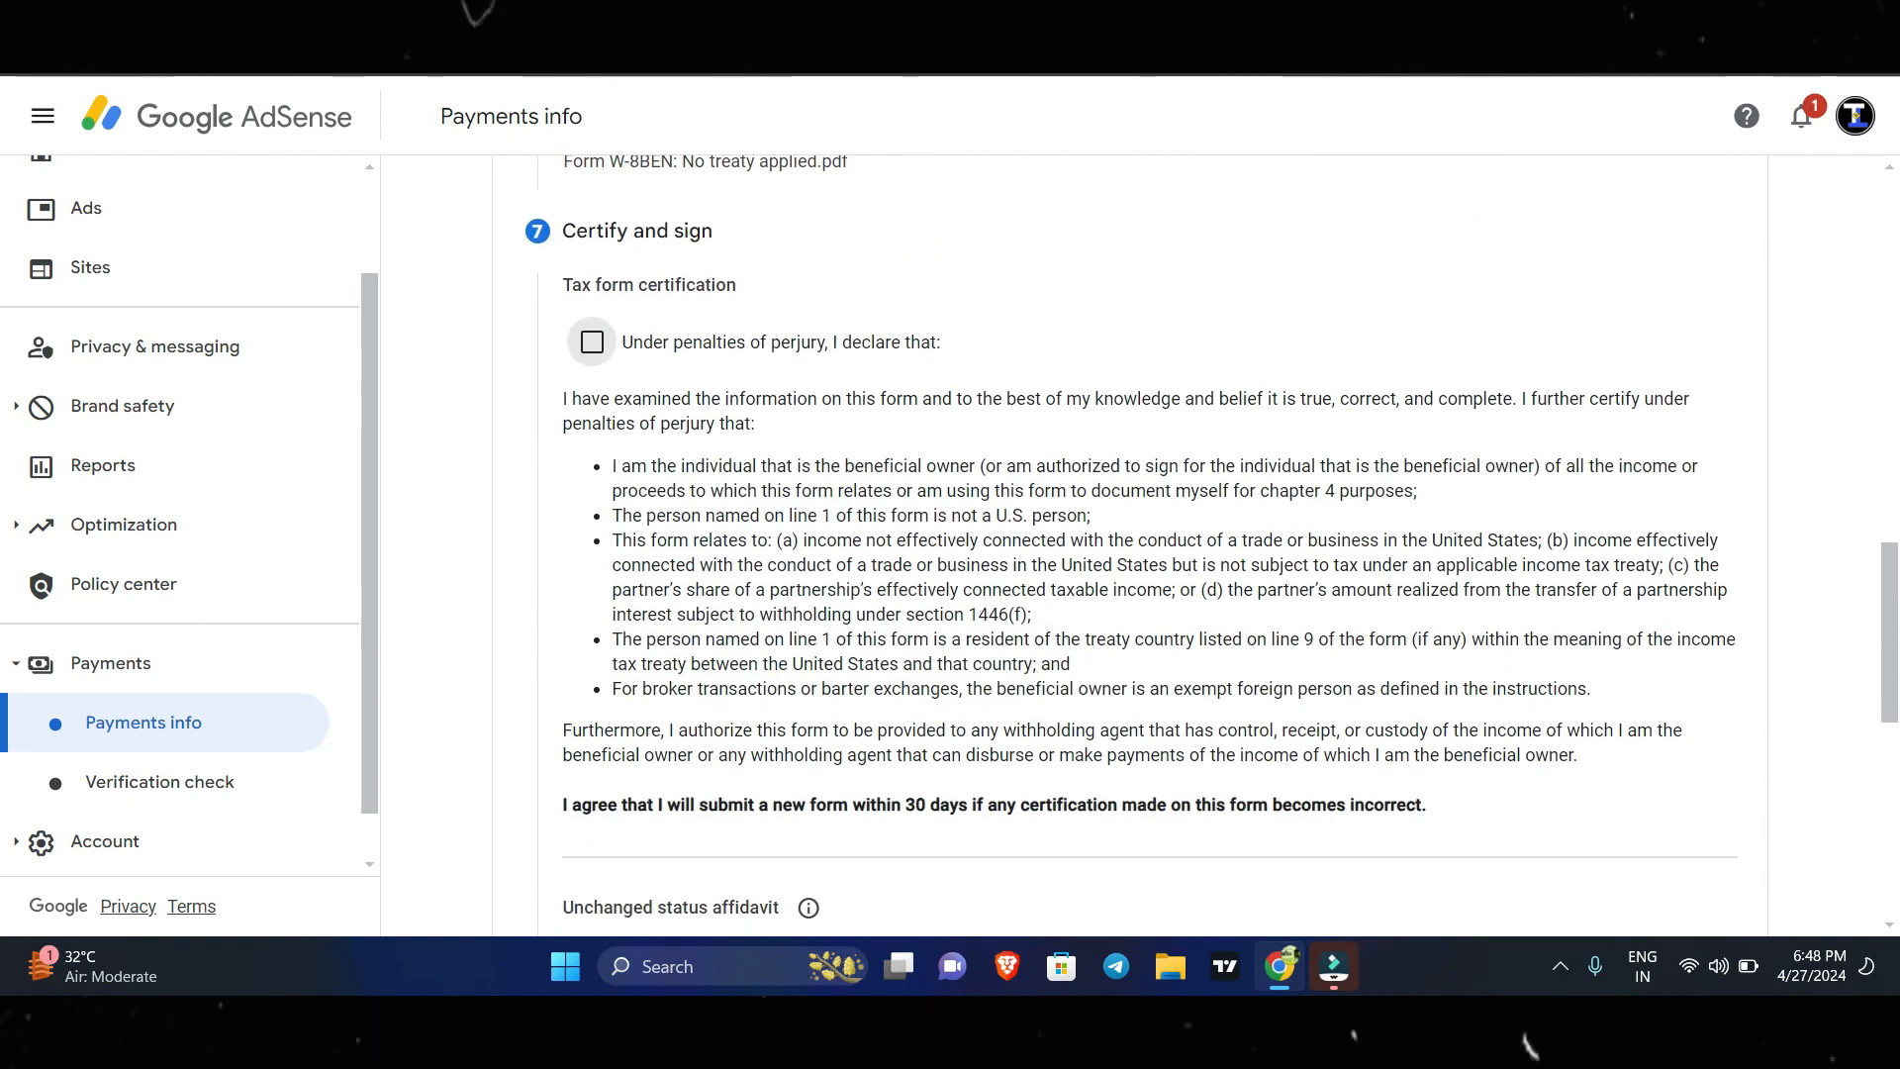
Certify the tax form under penalties of perjury, sign as the beneficial owner named in the Tax identity section, and submit it.
left_click(1076, 336)
scroll(1076, 332, "down", 3)
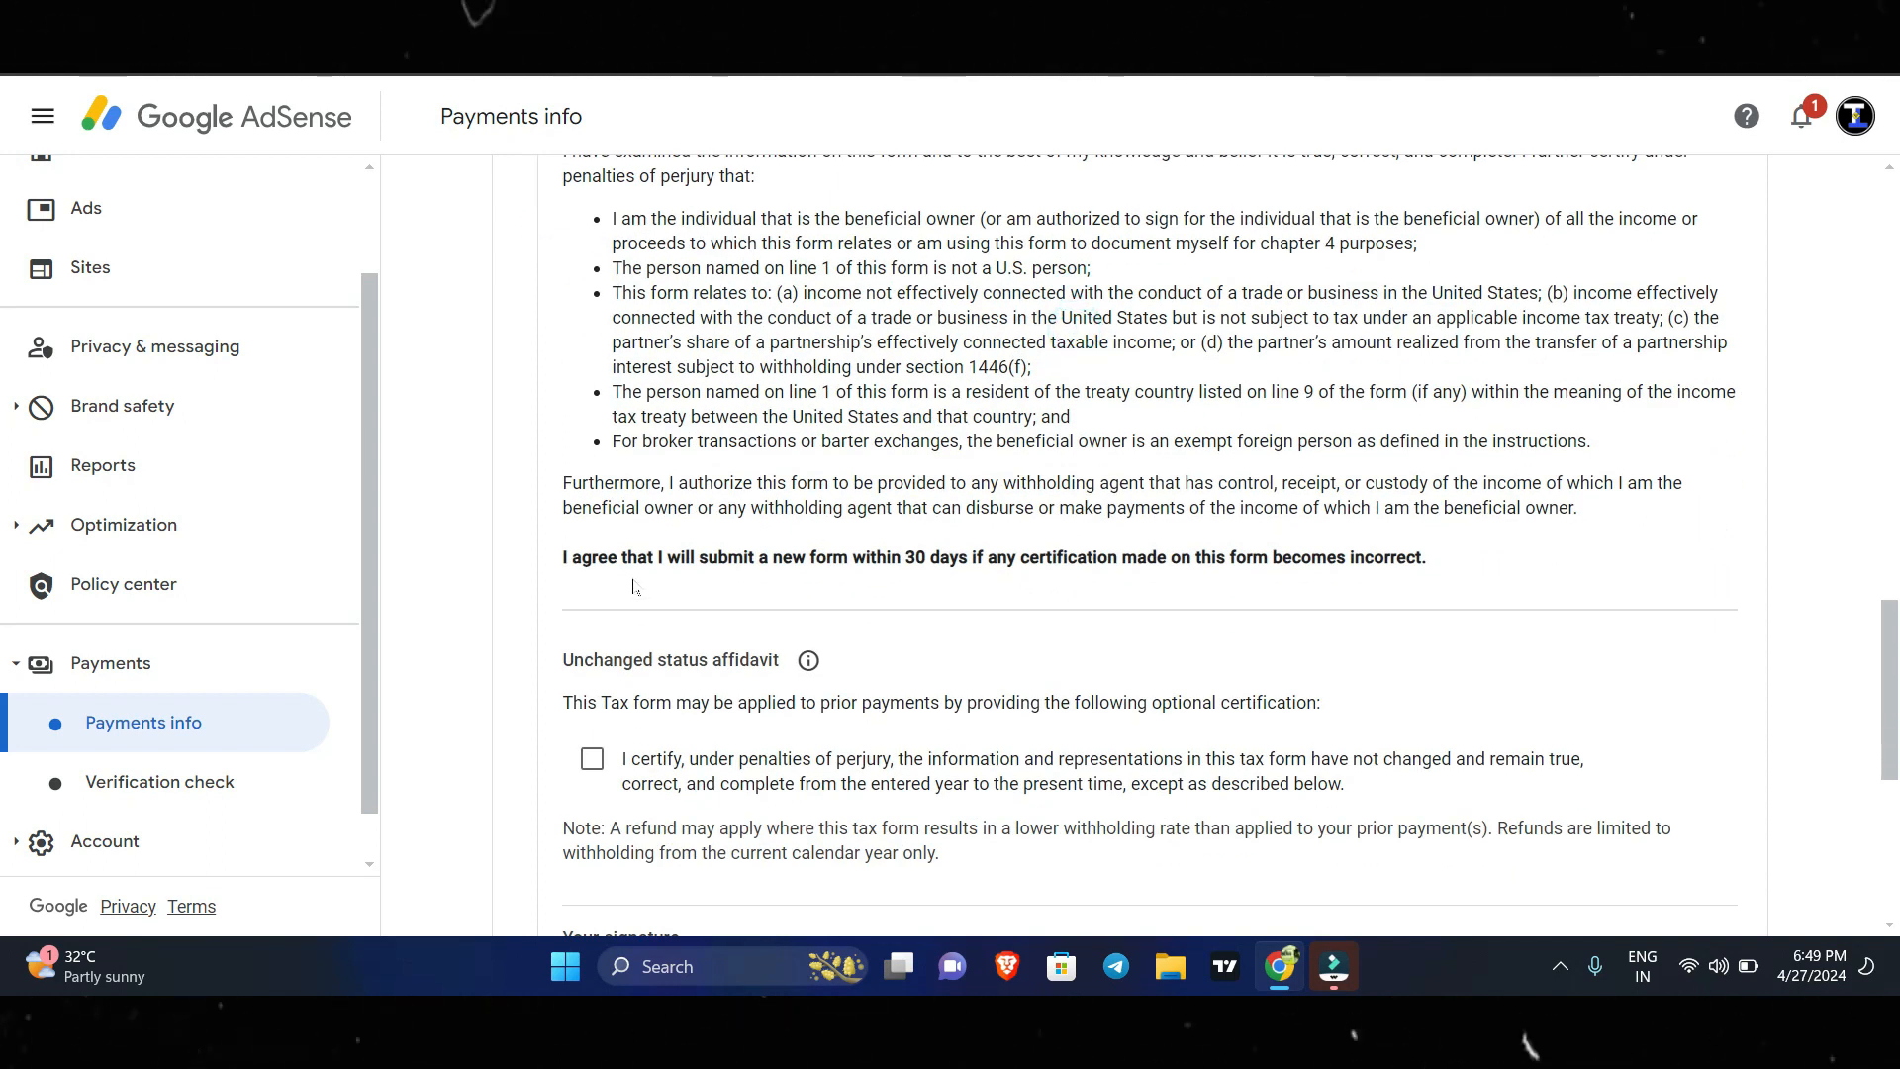
scroll(1138, 545, "down", 3)
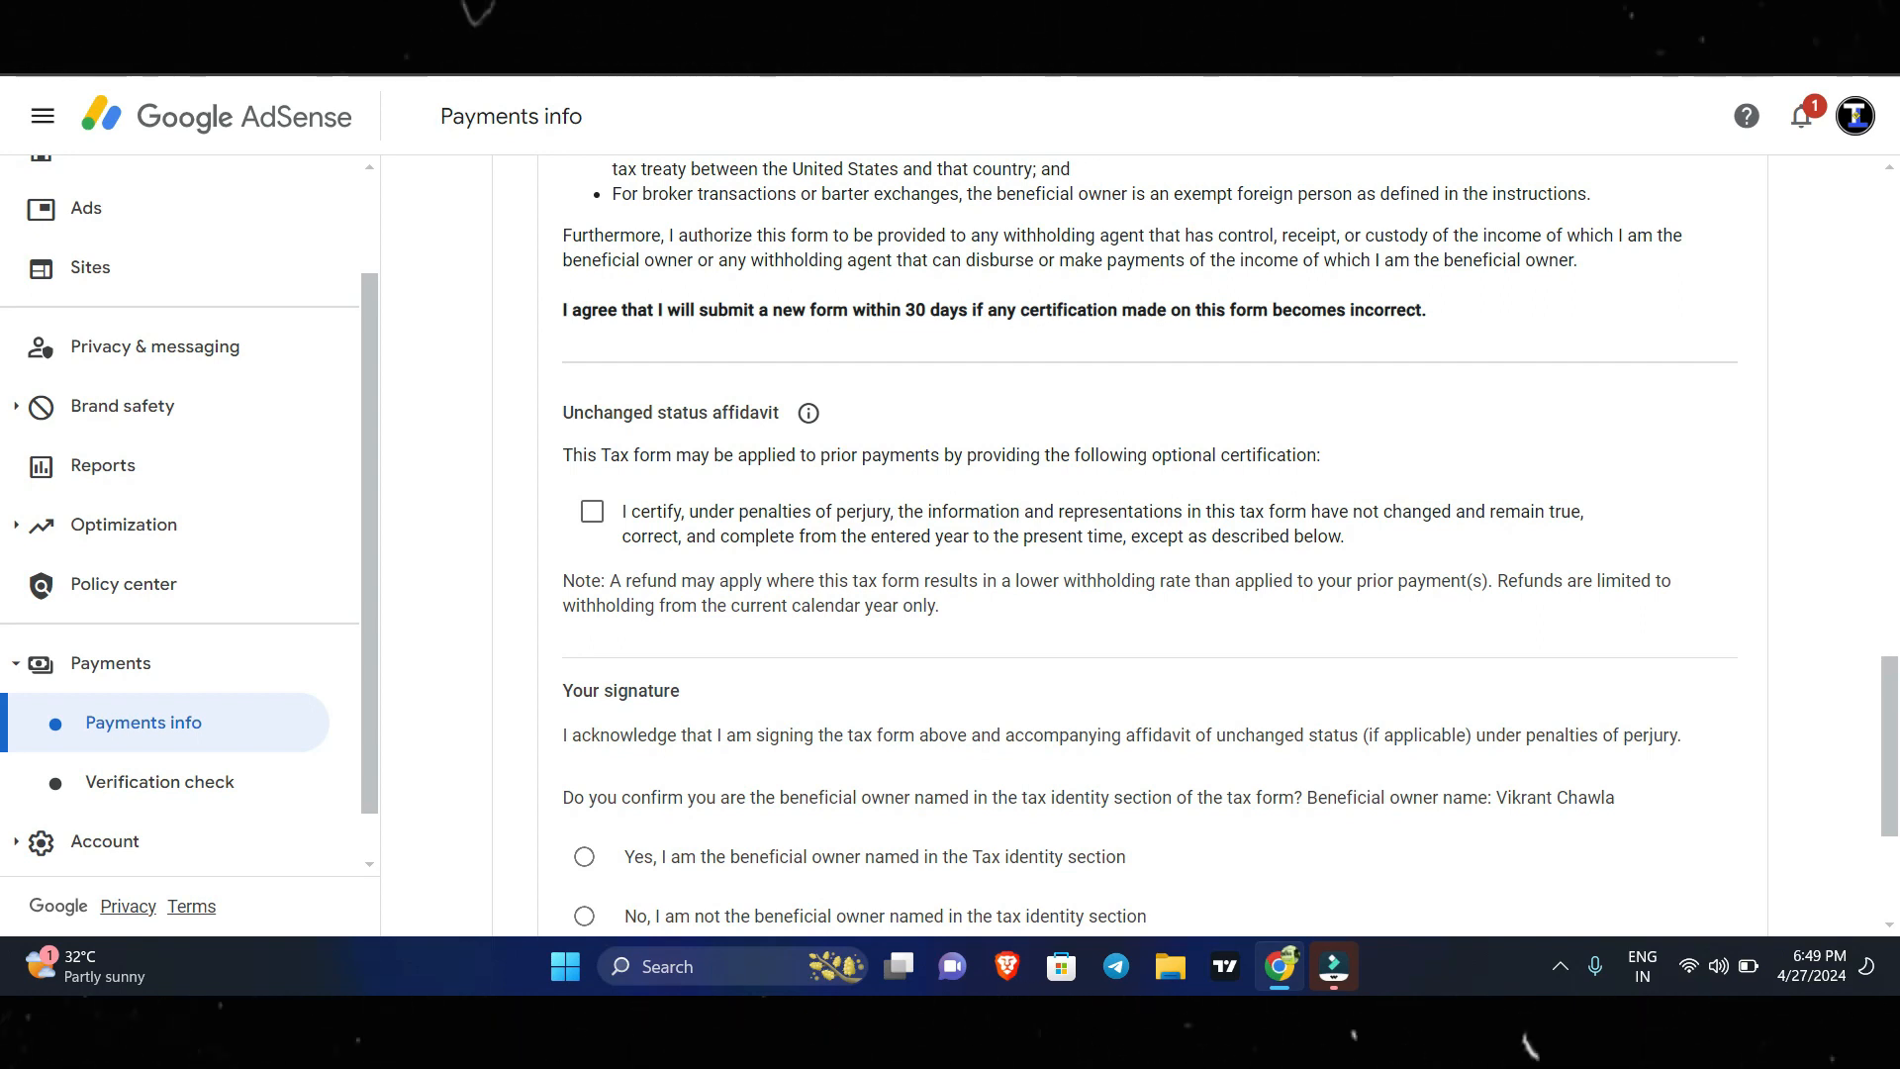
scroll(752, 496, "down", 4)
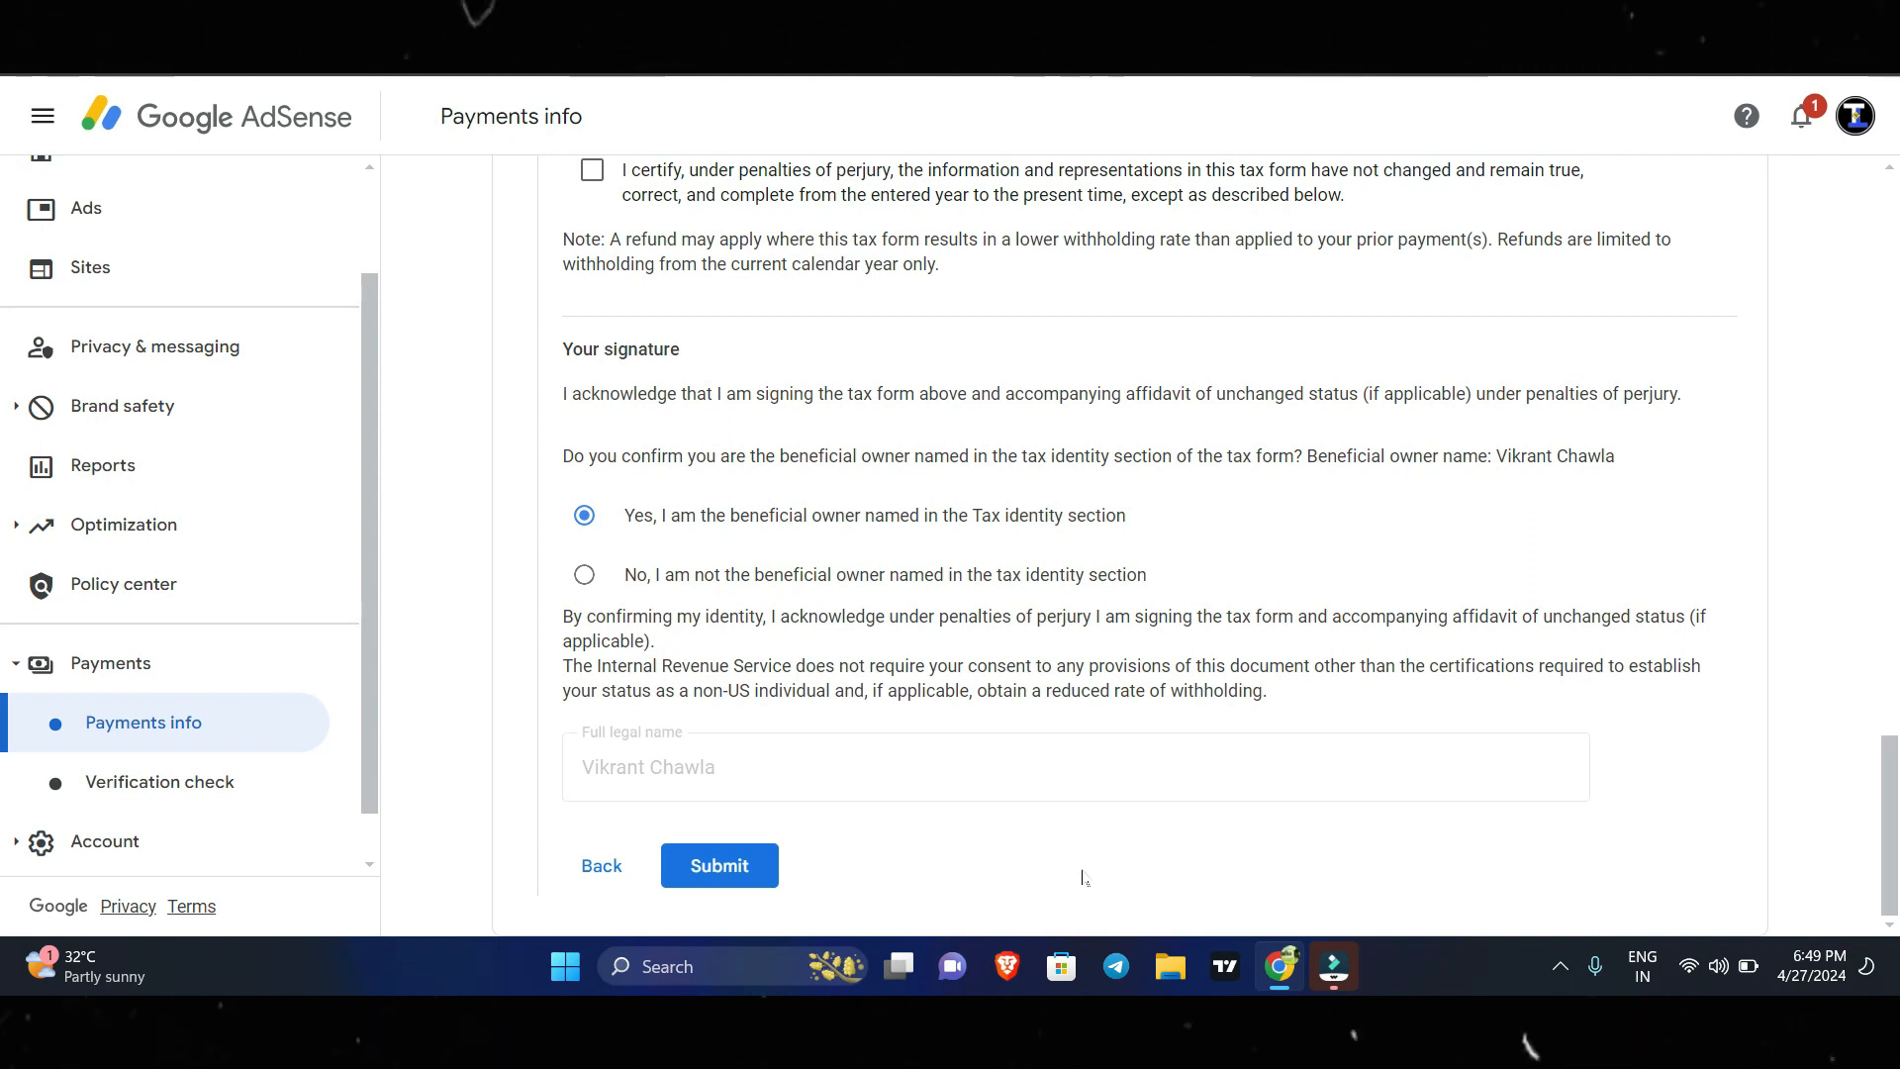
left_click(752, 857)
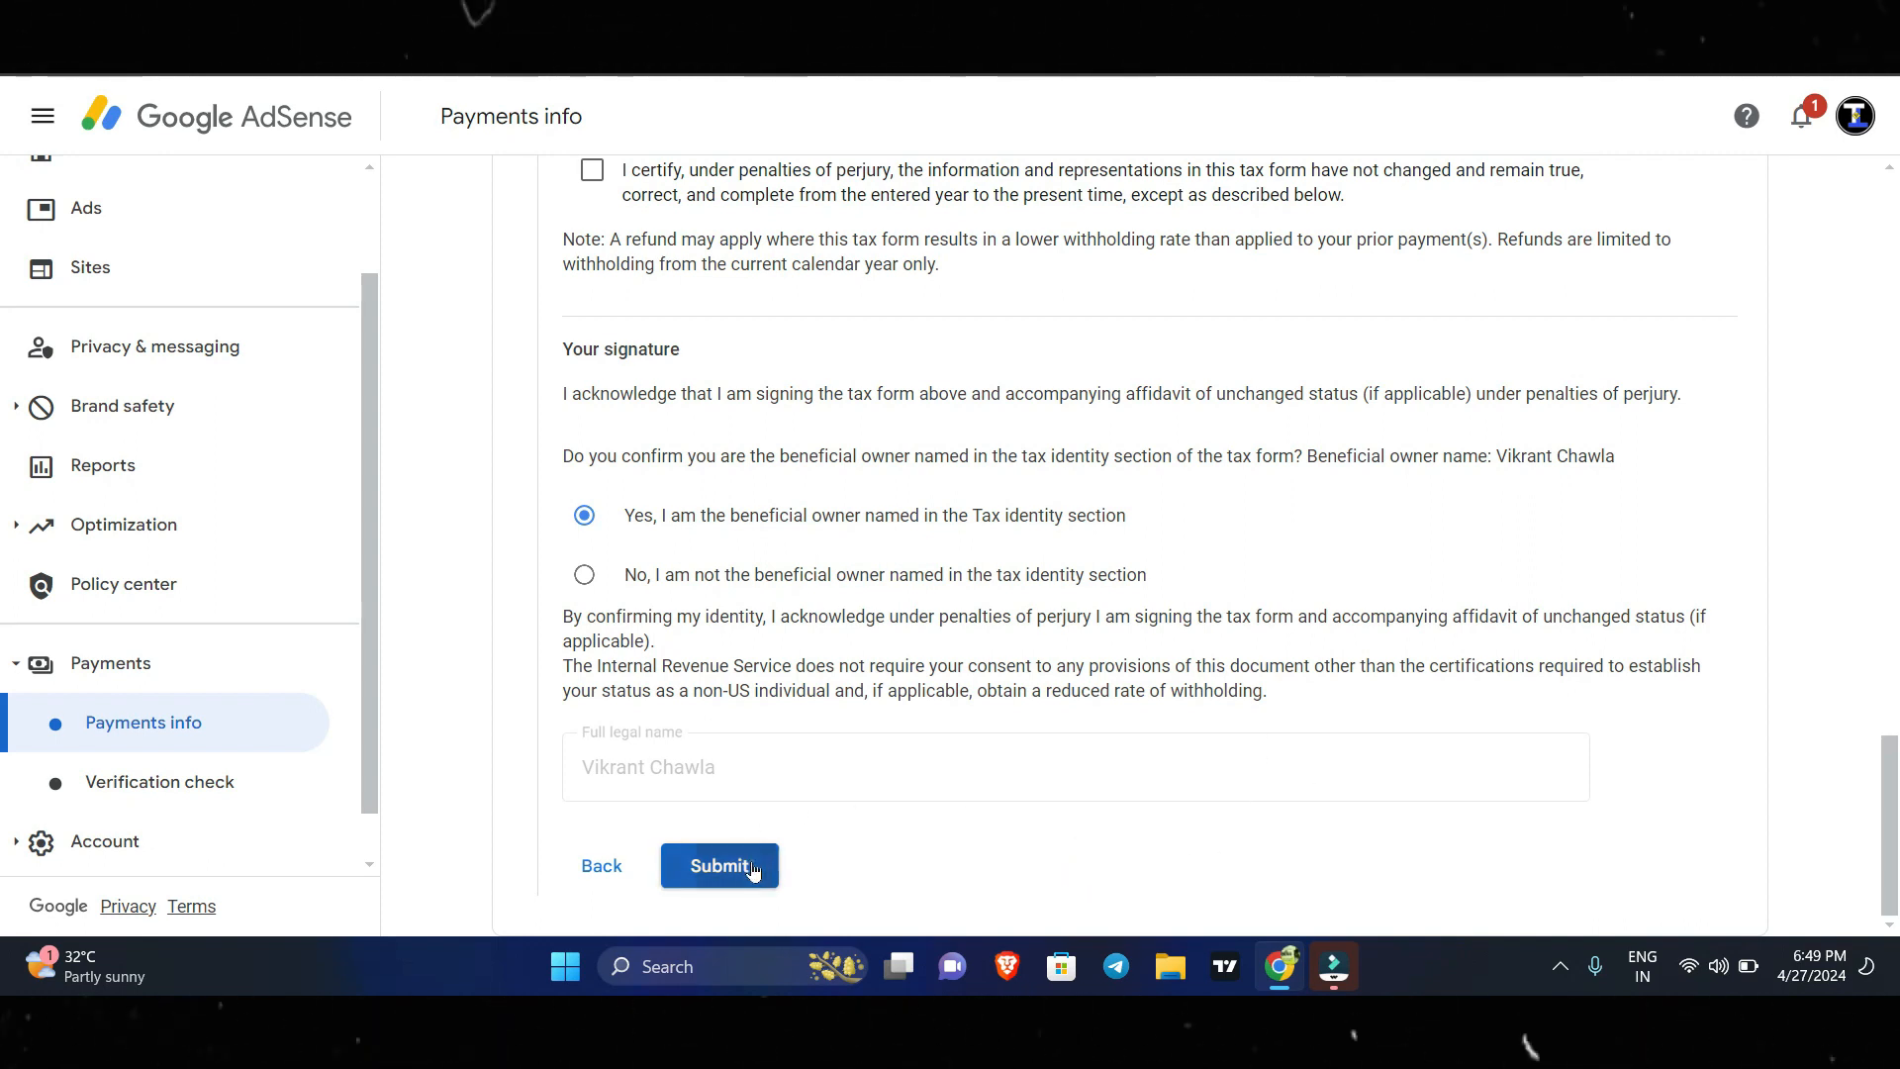